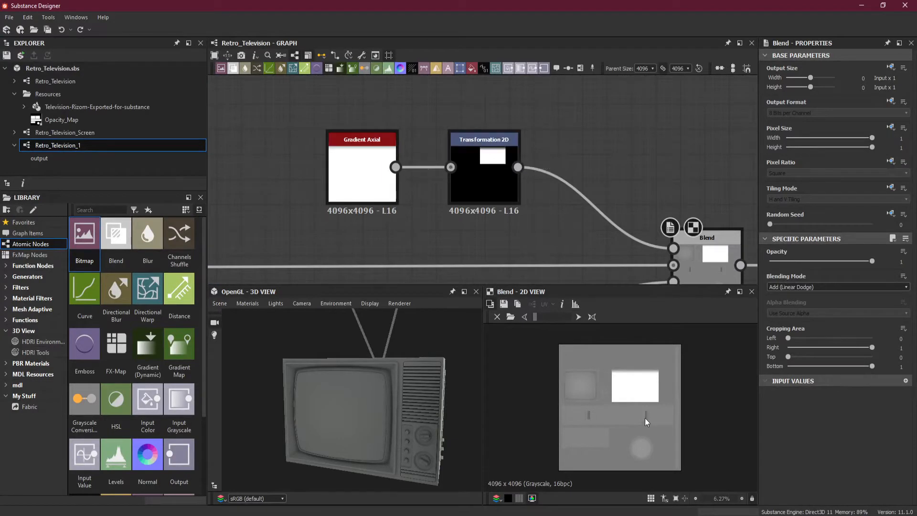
Examine the gradient displacement on the television's back housing and the Gradient Axial node that drives it.
scroll(644, 384, "up", 3)
left_click_drag(462, 417, 380, 367)
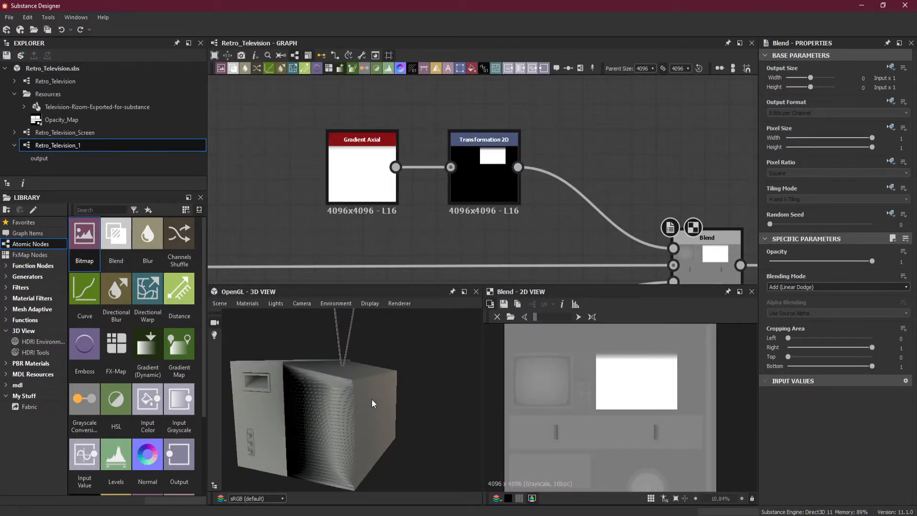
left_click_drag(372, 399, 393, 395)
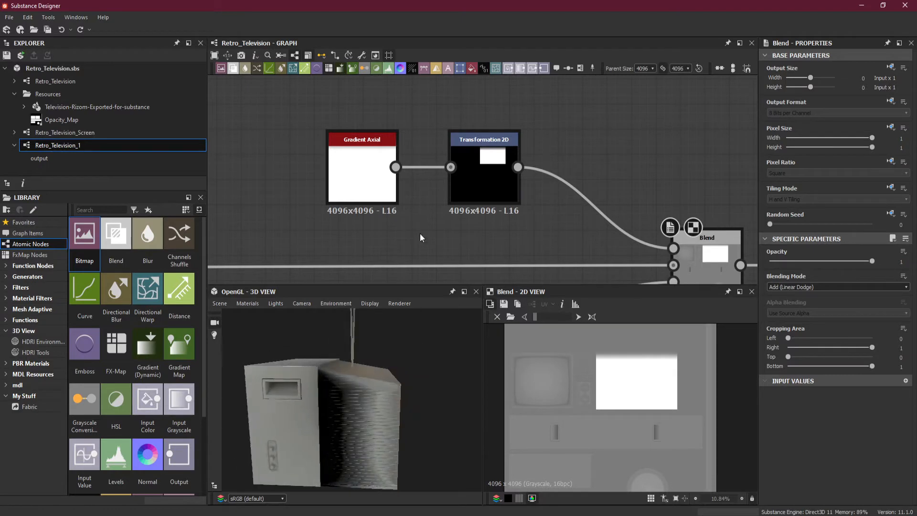
scroll(369, 181, "up", 1)
left_click(359, 167)
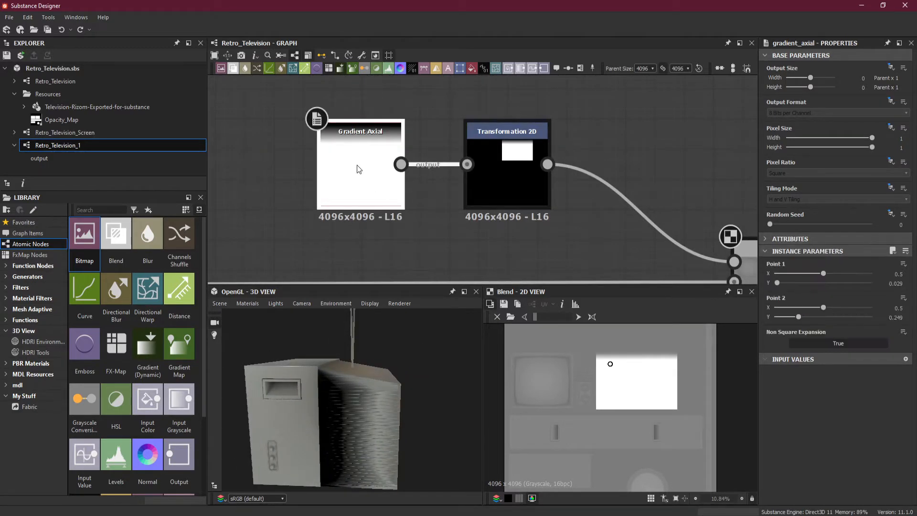
scroll(618, 351, "up", 3)
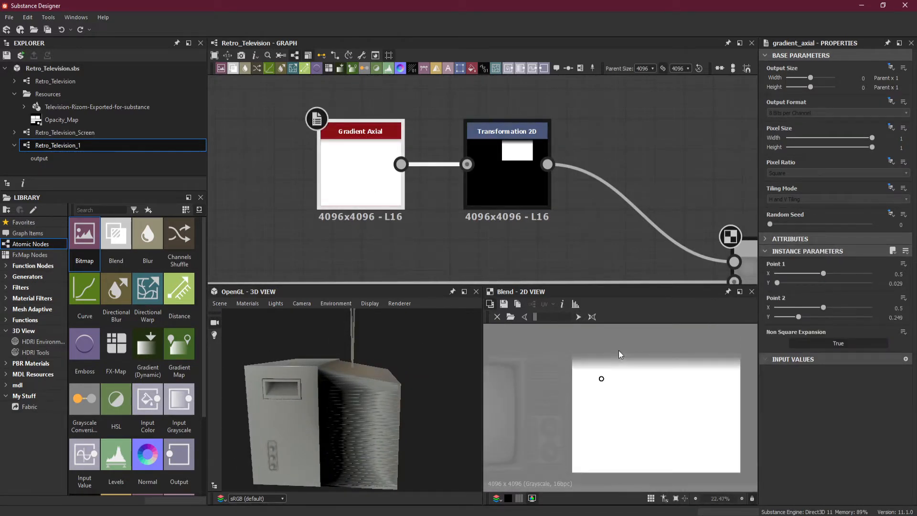
scroll(368, 201, "down", 2)
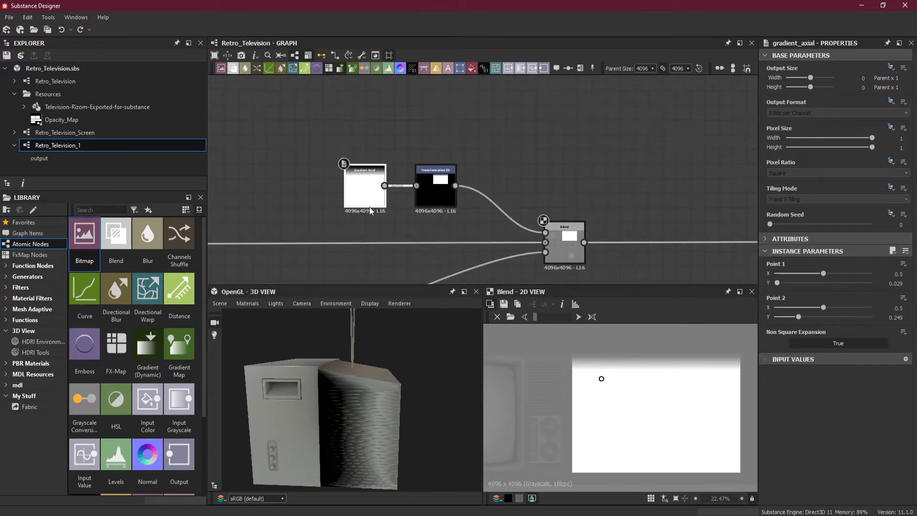
Move the Gradient Axial node away from Transformation 2D and insert a Blend node on the link between them.
middle_click_drag(433, 219, 517, 217)
left_click_drag(466, 204, 401, 204)
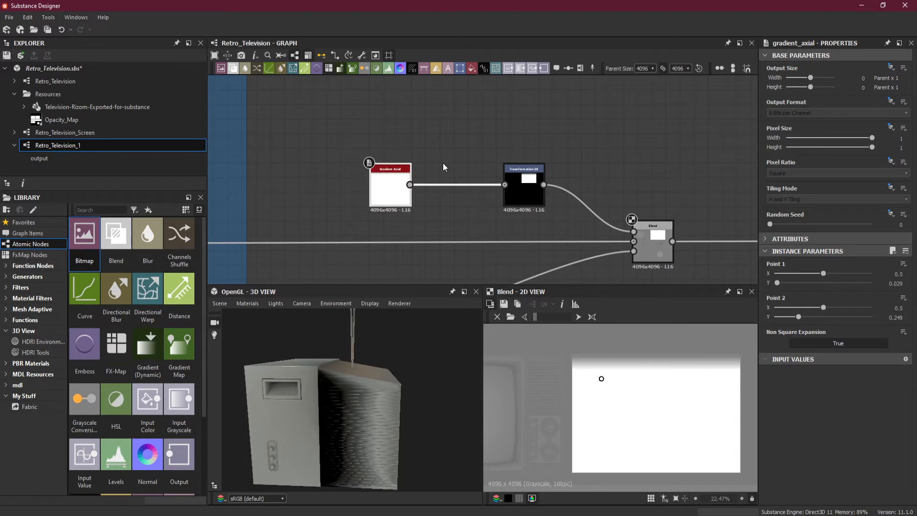
left_click_drag(443, 162, 454, 186)
key("space")
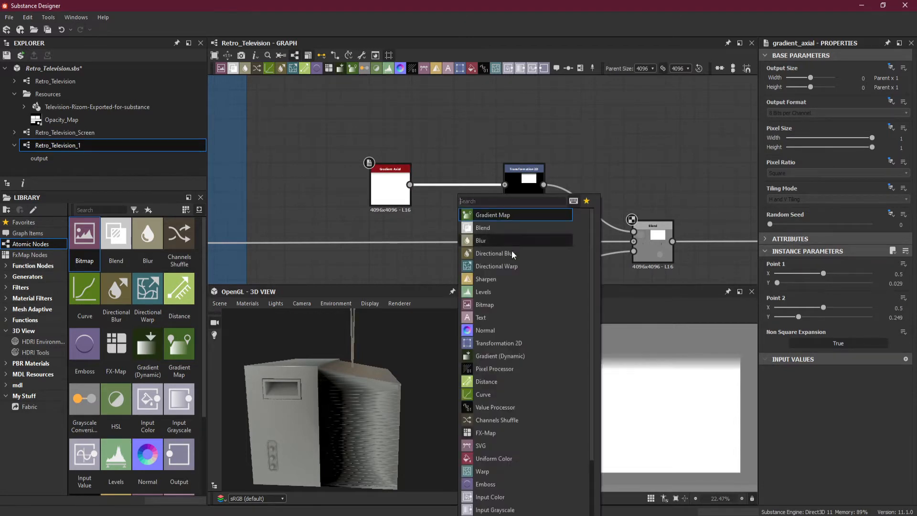
left_click(493, 228)
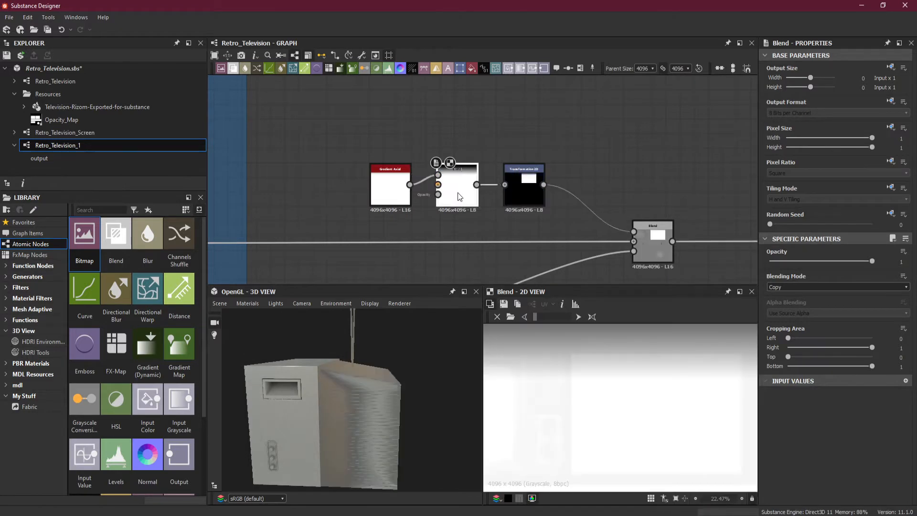
Crop the new Blend node's bottom to 0.52 while previewing the Transformation 2D output.
left_click(519, 200)
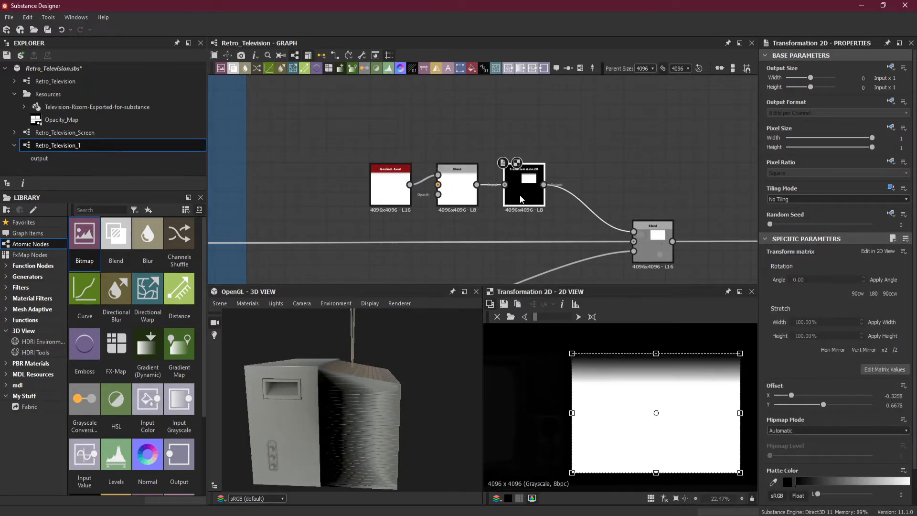
left_click(463, 187)
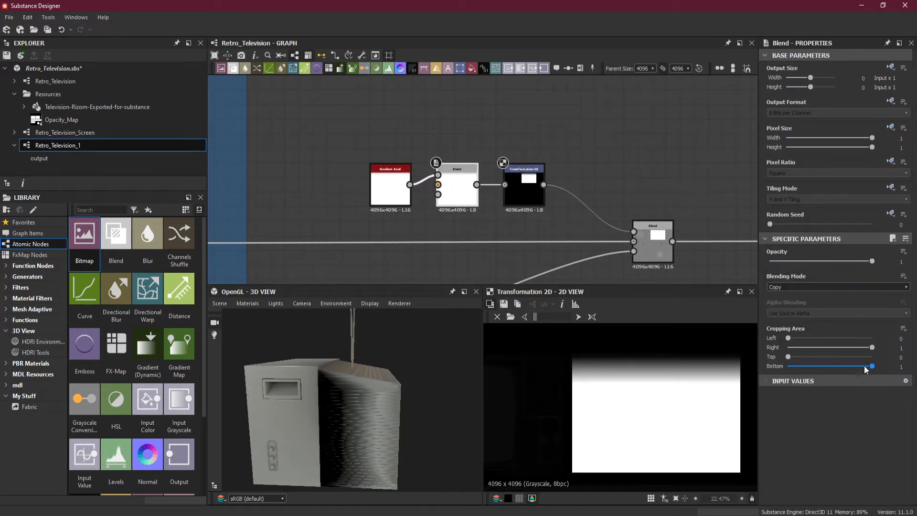
left_click_drag(871, 367, 832, 369)
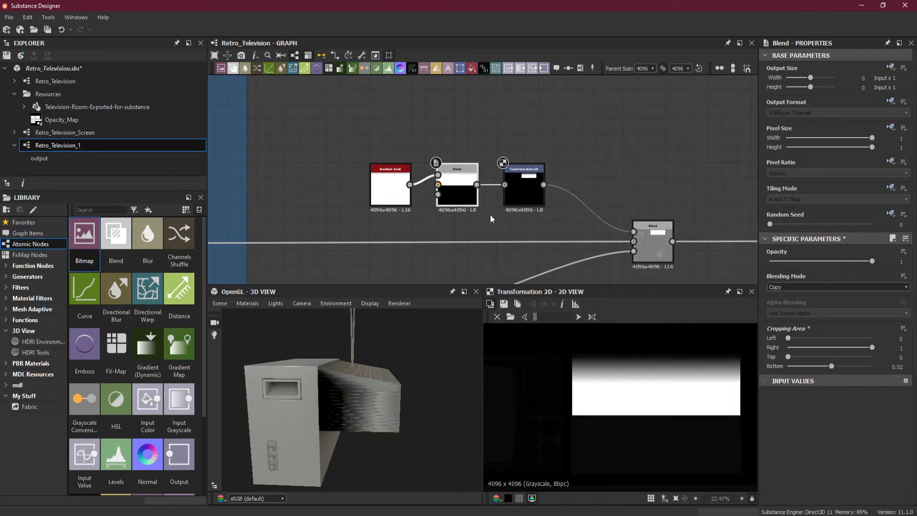
Shift the gradient, blend and transformation nodes aside and insert a Blend node between Transformation 2D and the main-line Blend.
middle_click_drag(490, 214, 489, 194)
left_click_drag(354, 119, 449, 140)
left_click_drag(543, 131, 517, 159)
key("space")
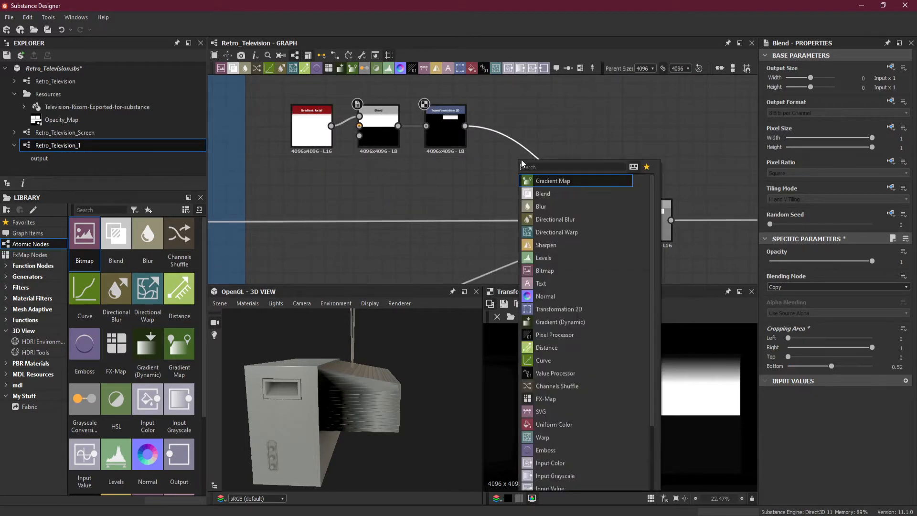
left_click(559, 194)
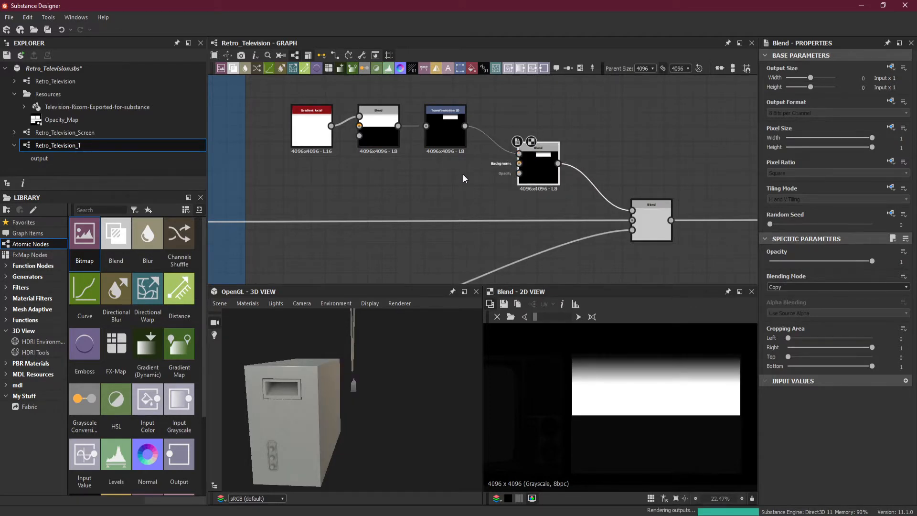
Duplicate the Gradient Axial, Blend and Transformation 2D chain below the original and connect it to the new Blend's background.
left_click_drag(463, 174, 440, 177)
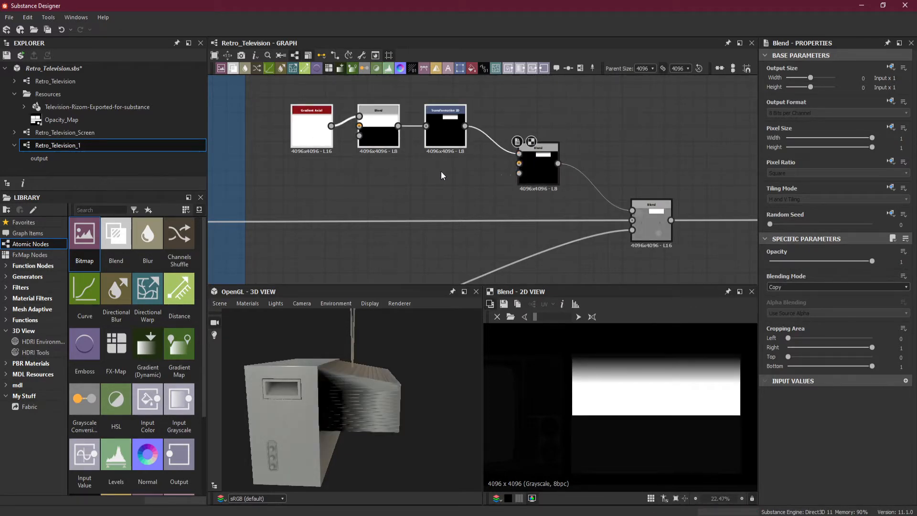
key("ctrl+v")
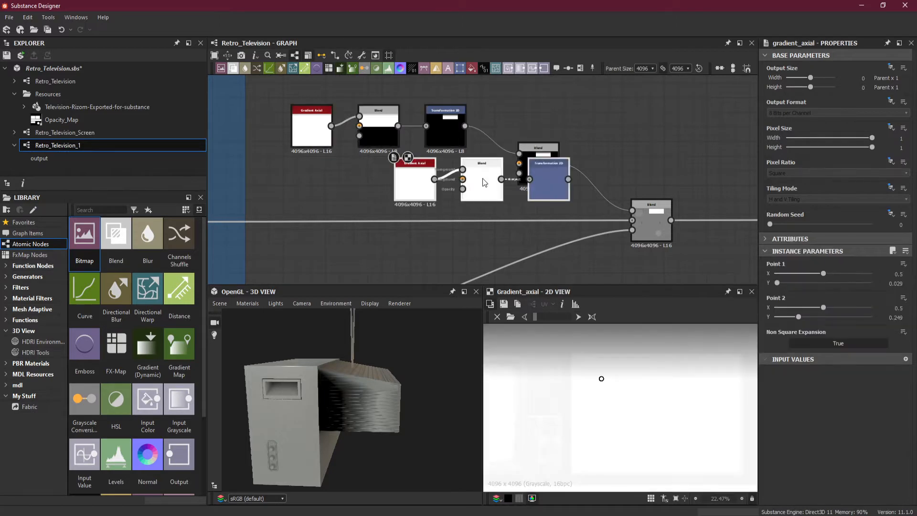
left_click_drag(547, 188, 519, 163)
Set the combining Blend node's blending mode to Add (Linear Dodge) and preview its output.
double_click(546, 165)
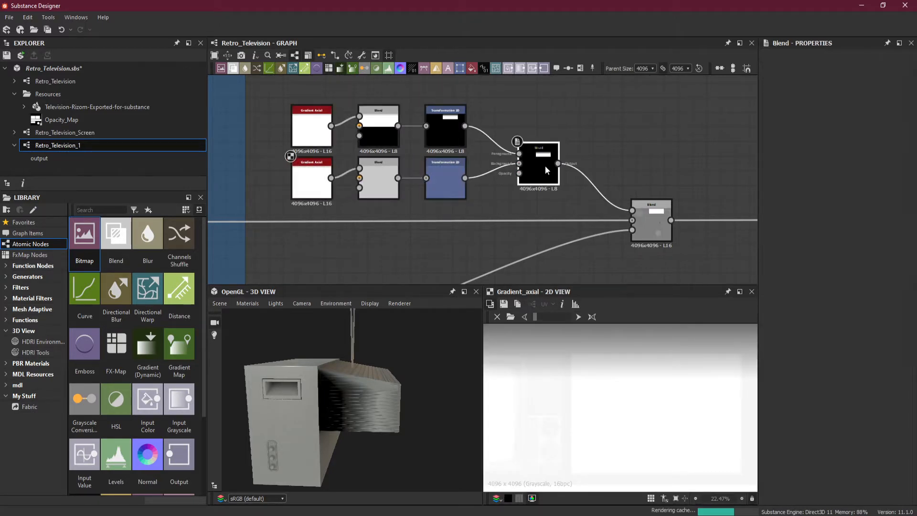
left_click(840, 285)
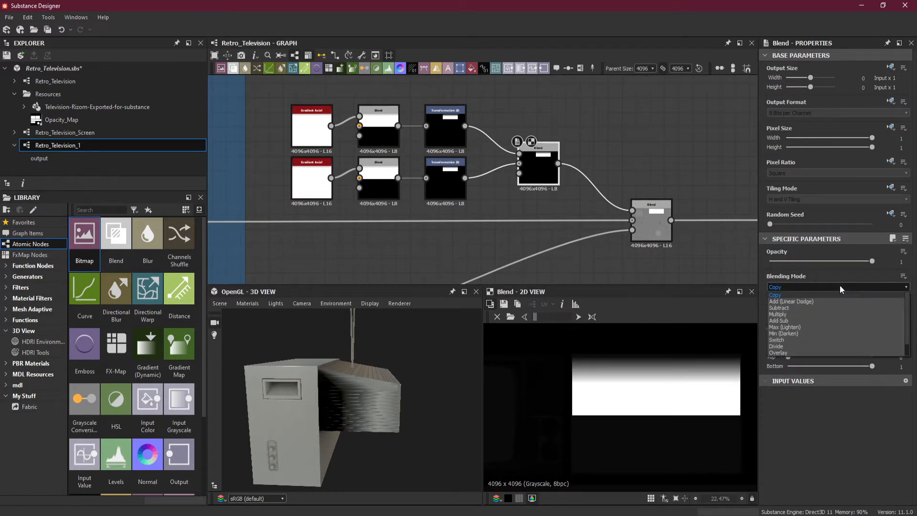
left_click(826, 302)
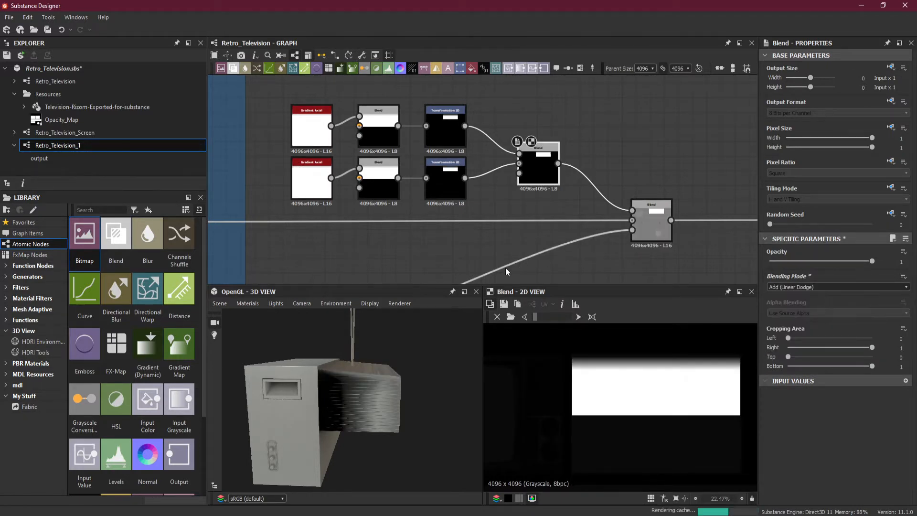
Rotate the duplicated Transformation 2D by 180 degrees so its gradient fades at the rectangle's bottom, and check the 3D model.
left_click(444, 182)
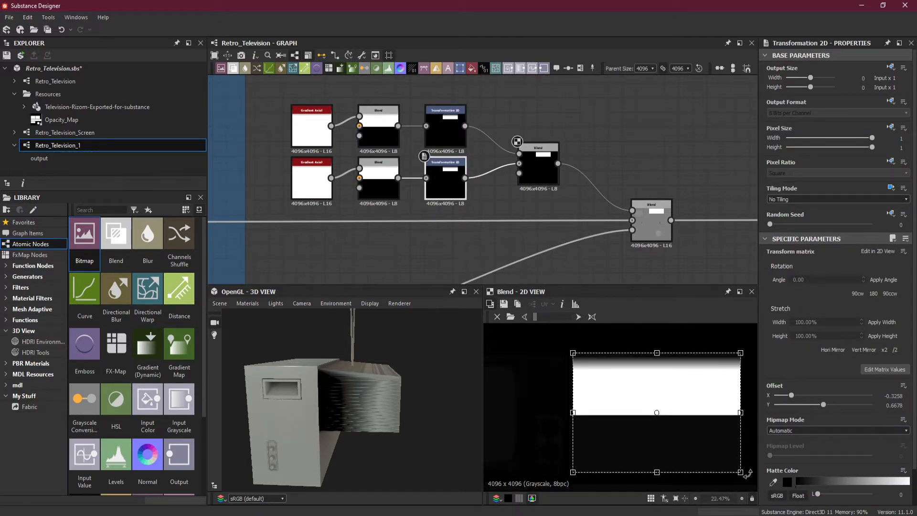
left_click_drag(693, 482, 563, 365, "shift")
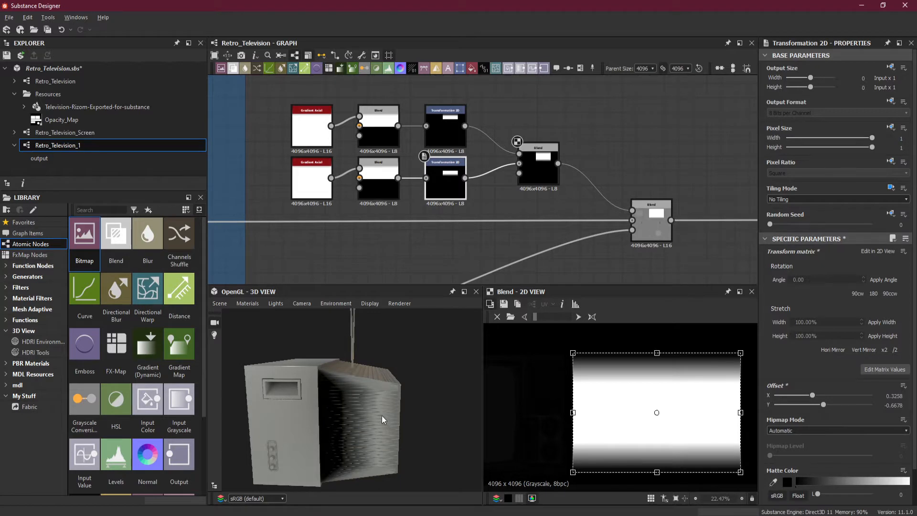
left_click_drag(382, 419, 363, 409)
Move the complete two-gradient node group higher, duplicate it, and place the copy directly below the original.
scroll(488, 191, "down", 4)
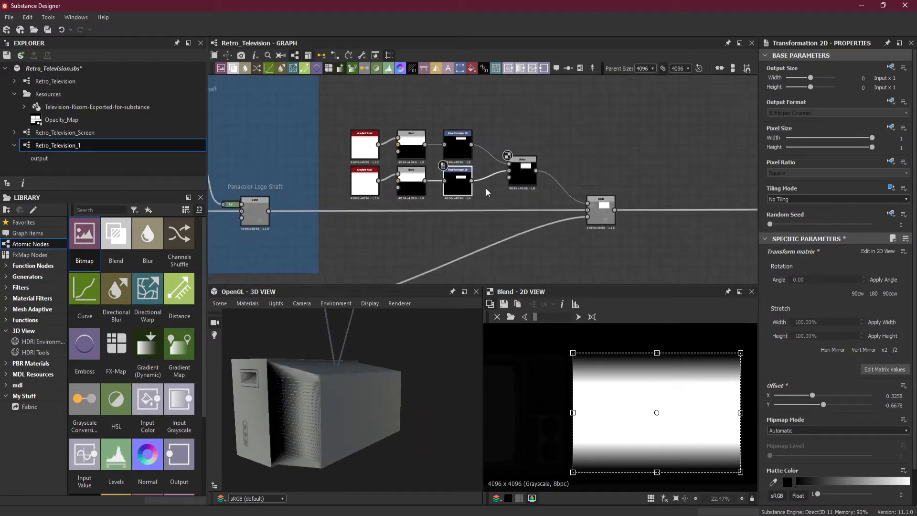
left_click_drag(367, 173, 518, 150)
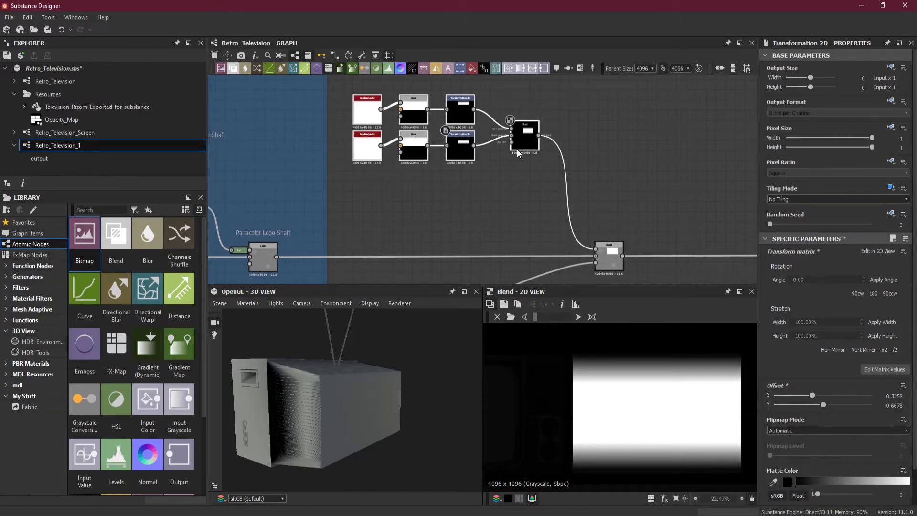
key("ctrl+d")
left_click_drag(569, 191, 534, 220)
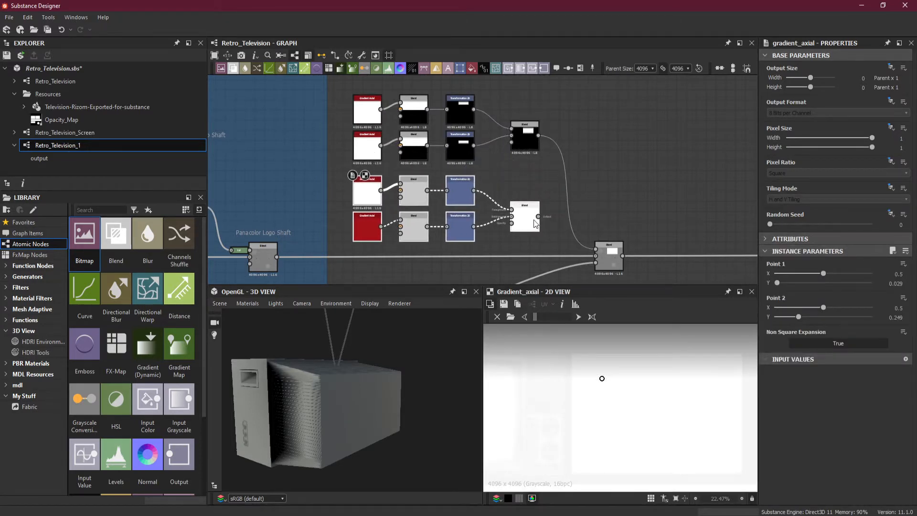
Insert a Blend node before the main-line Blend and connect the duplicated group's output to its background.
left_click(553, 175)
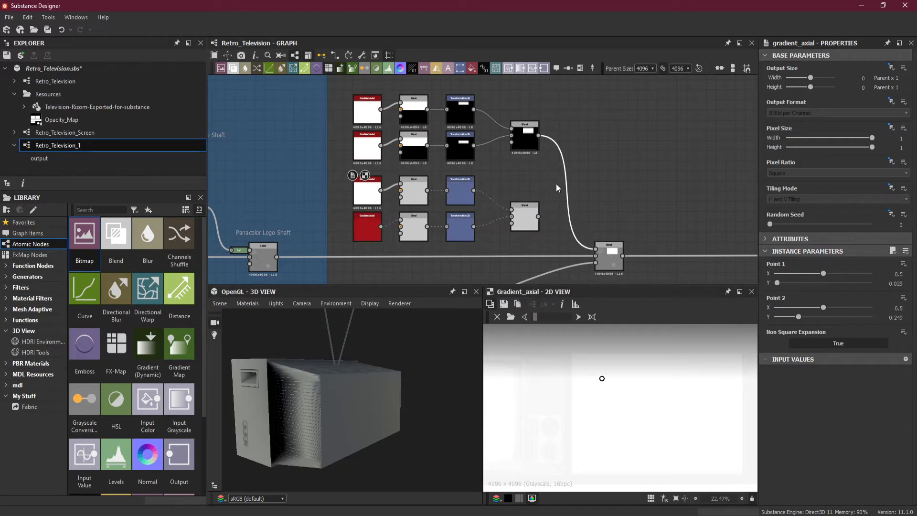
key("space")
left_click(578, 210)
left_click_drag(572, 204, 539, 217)
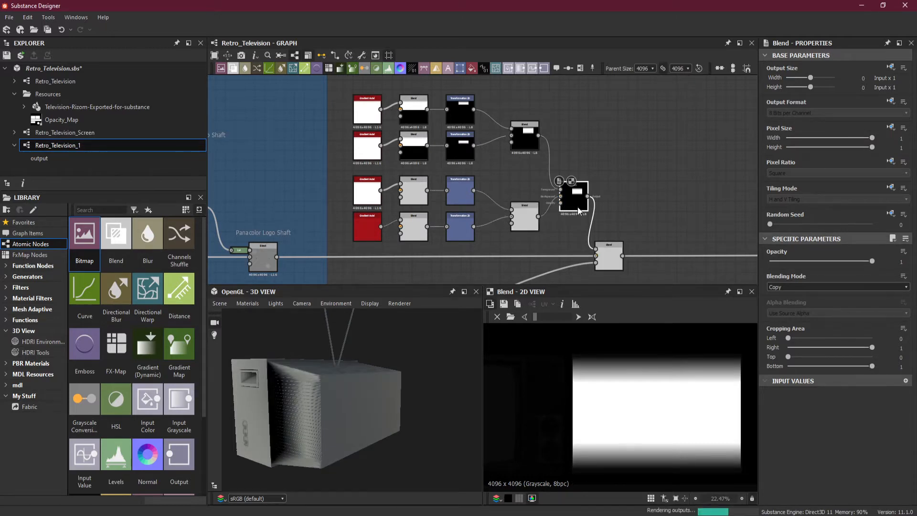
Rotate the duplicated group's upper Transformation 2D 90 degrees counterclockwise within the 2D preview.
left_click(461, 193)
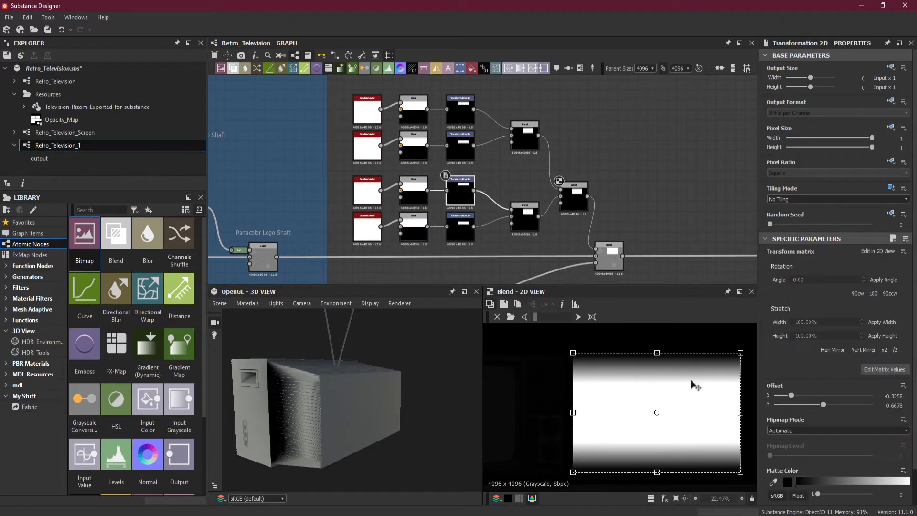
left_click_drag(747, 377, 658, 348)
scroll(667, 350, "down", 1)
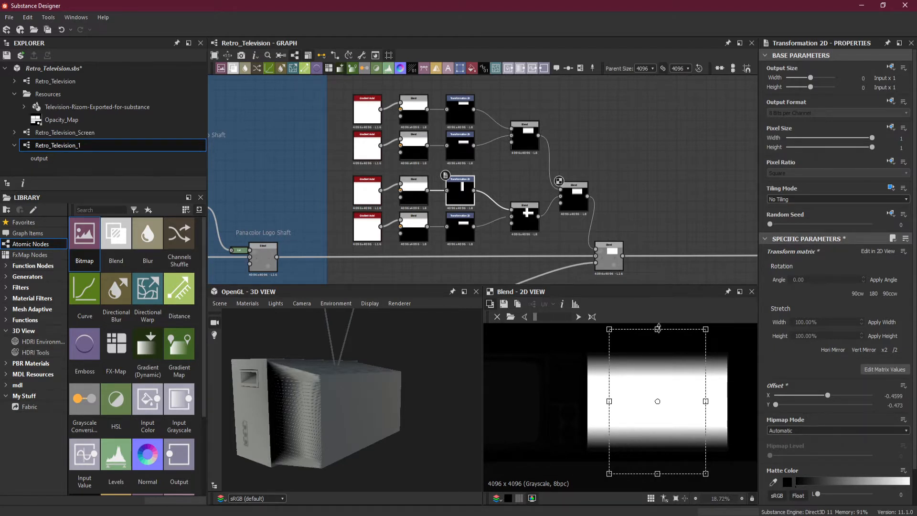
Reduce the rotated transformation's height until its upper and lower edges match the white rectangle.
left_click_drag(658, 329, 658, 353)
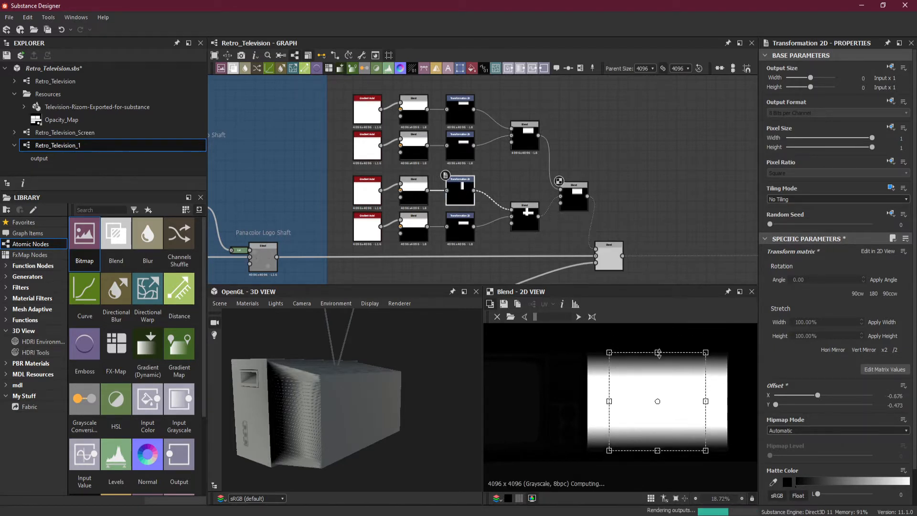
scroll(656, 359, "up", 3)
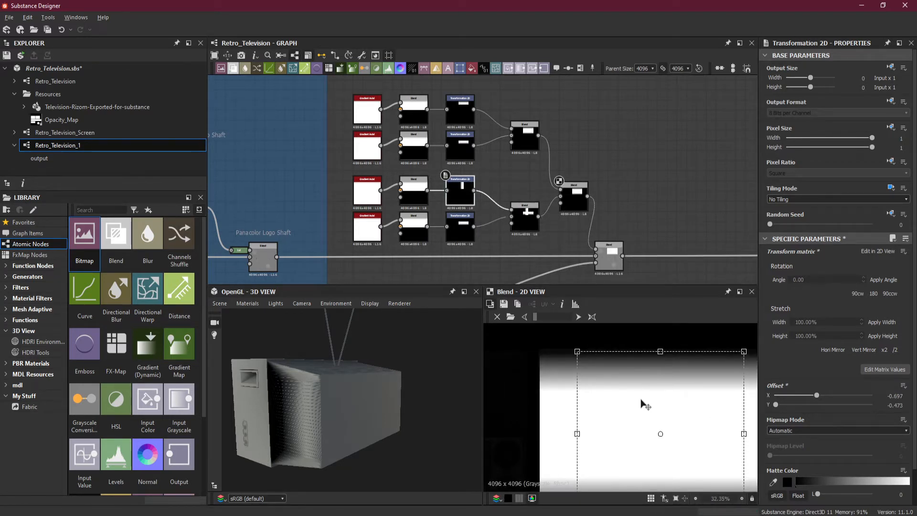
middle_click_drag(645, 404, 639, 341)
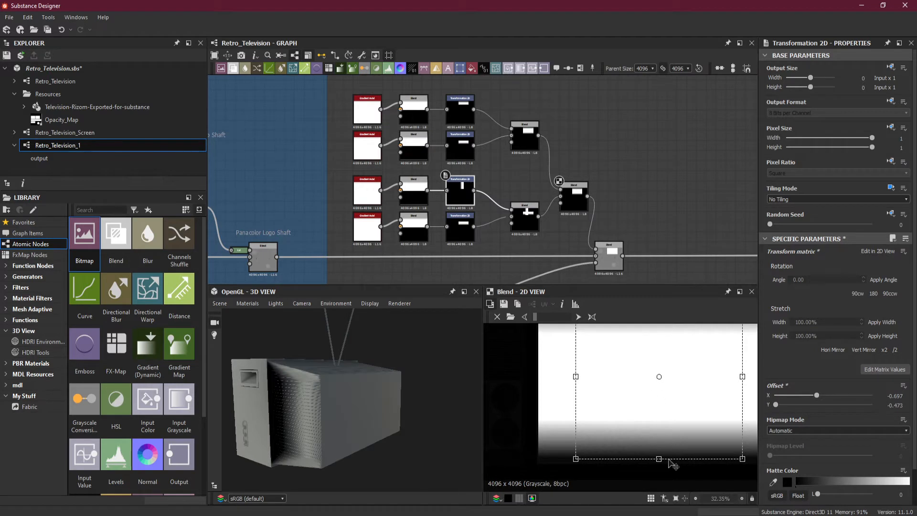
left_click_drag(658, 457, 659, 456)
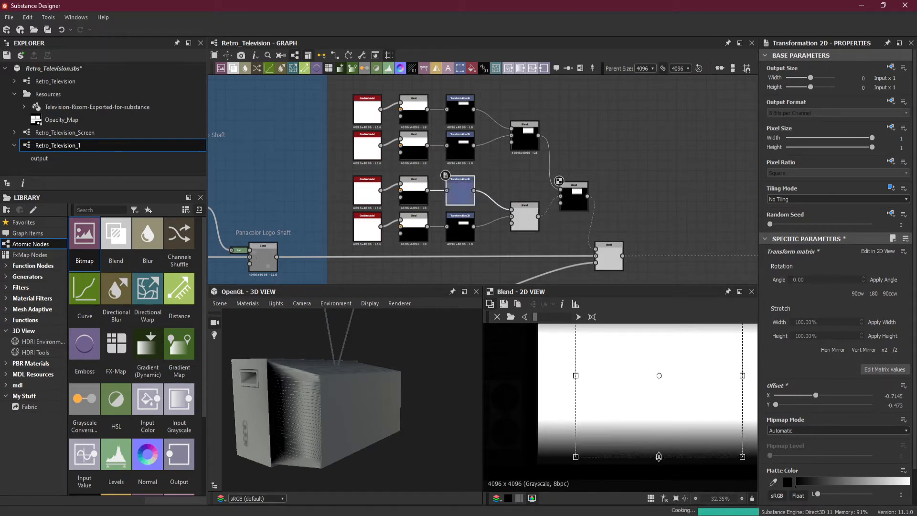
scroll(648, 418, "down", 2)
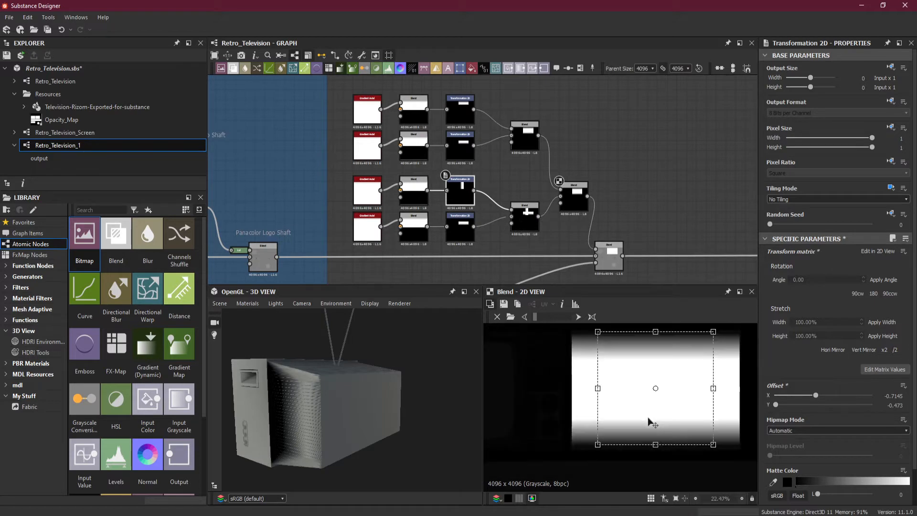
Shift the rotated gradient strip to the left edge of the housing area, with a vertical offset value of about -0.2113.
double_click(460, 196)
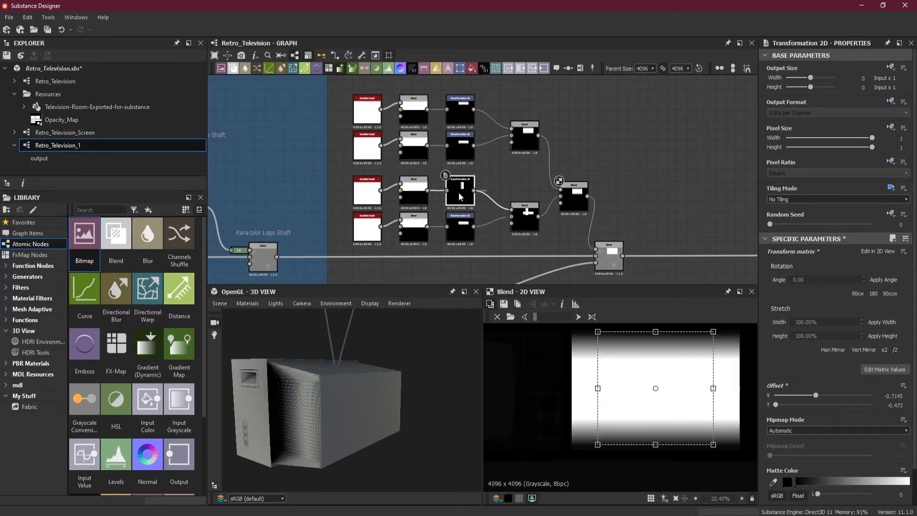
scroll(576, 365, "up", 1)
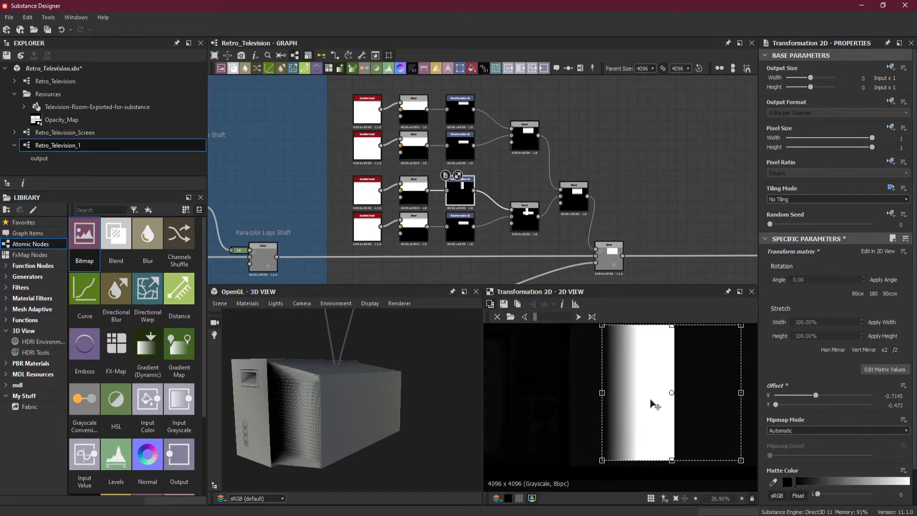
left_click_drag(648, 425, 617, 399)
scroll(569, 400, "up", 6)
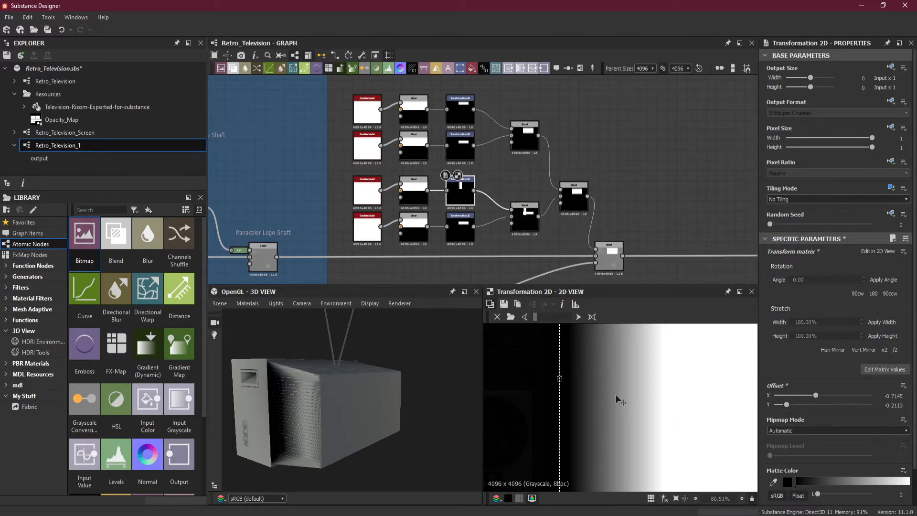
scroll(621, 392, "down", 6)
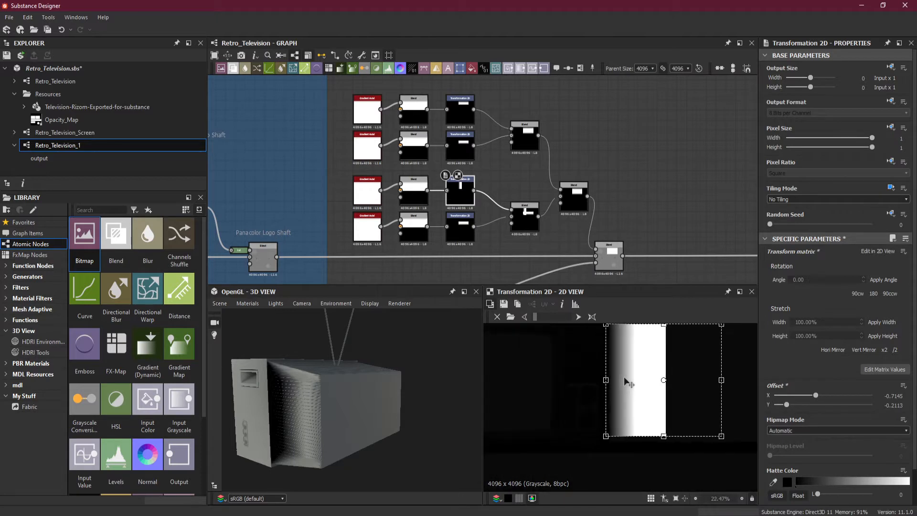
scroll(499, 197, "up", 2)
scroll(632, 359, "up", 1)
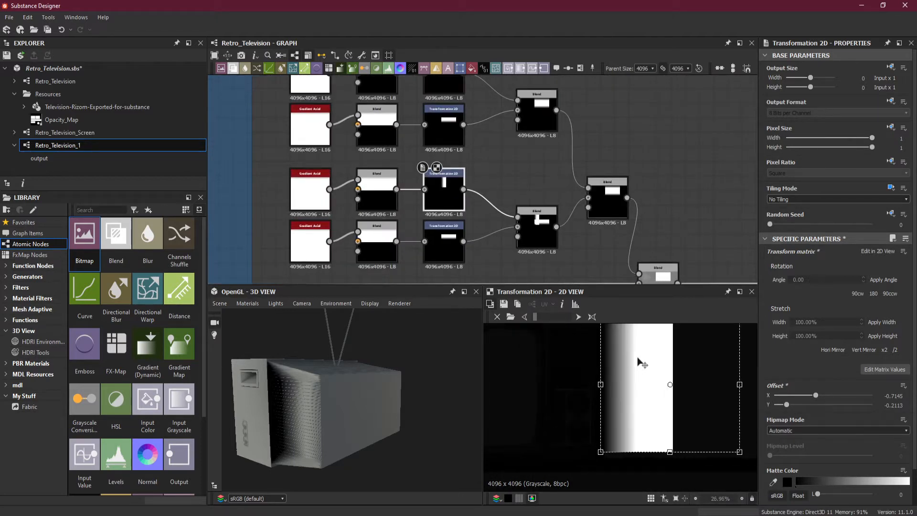
middle_click_drag(640, 360, 616, 392)
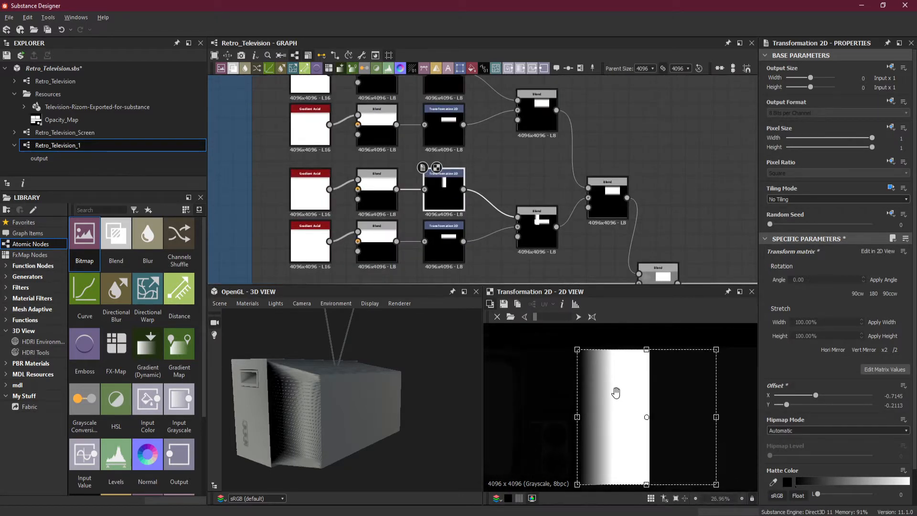
Replace the duplicated group's lower Transformation 2D with a copy of the rotated one, wired from the lower gradient Blend into the combining Blend's background.
left_click(448, 243)
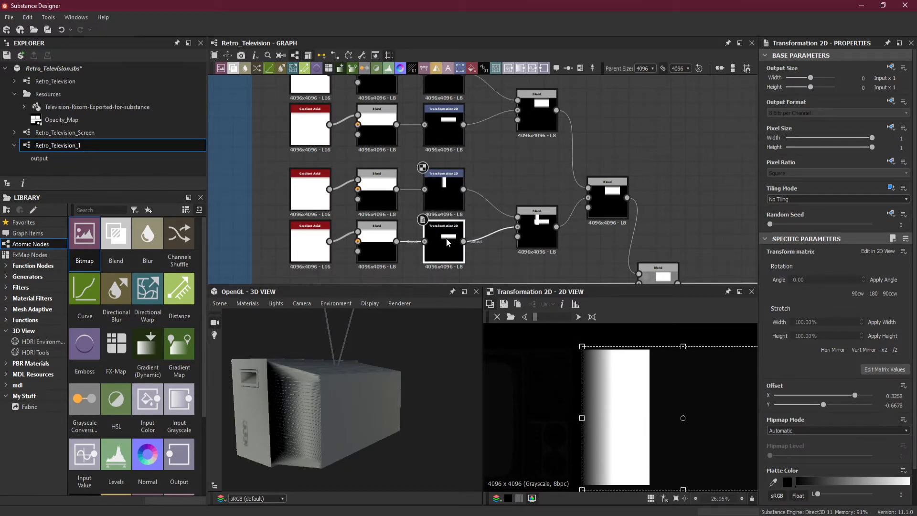
key("Delete")
left_click(434, 198)
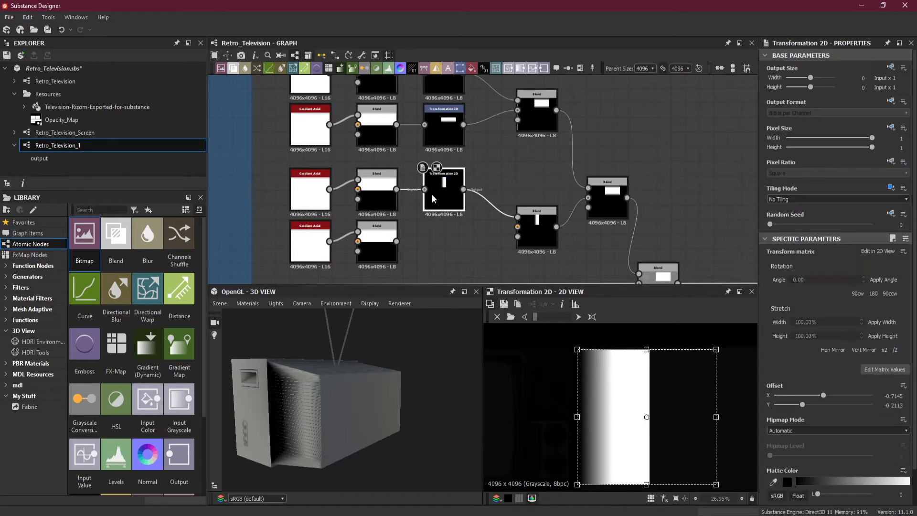
key("ctrl+d")
left_click_drag(490, 189, 448, 252)
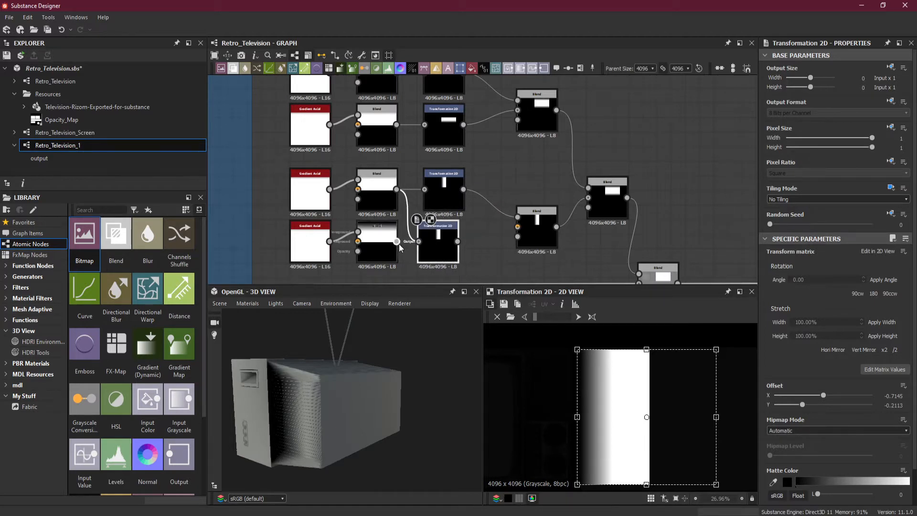
left_click_drag(418, 241, 397, 241)
left_click_drag(457, 242, 518, 227)
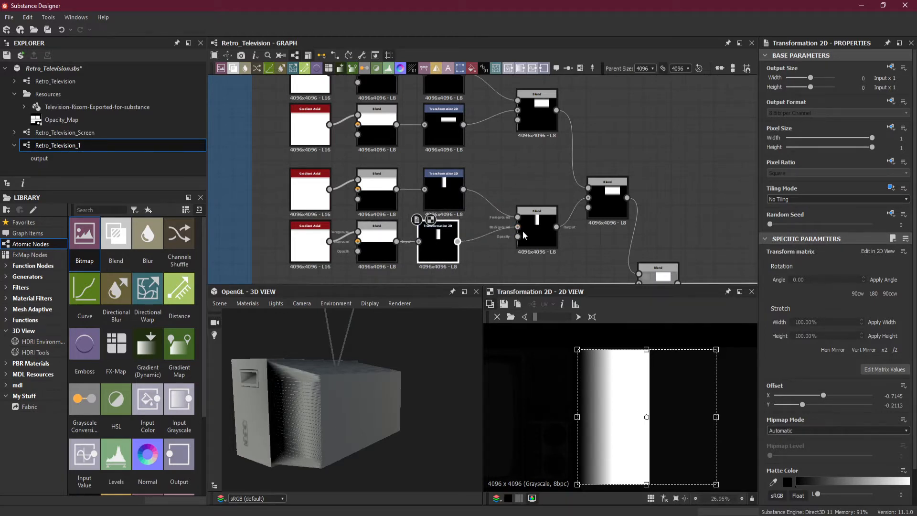
Rotate the copied Transformation 2D 180 degrees in the combining Blend's preview so its falloff faces right.
left_click(535, 227)
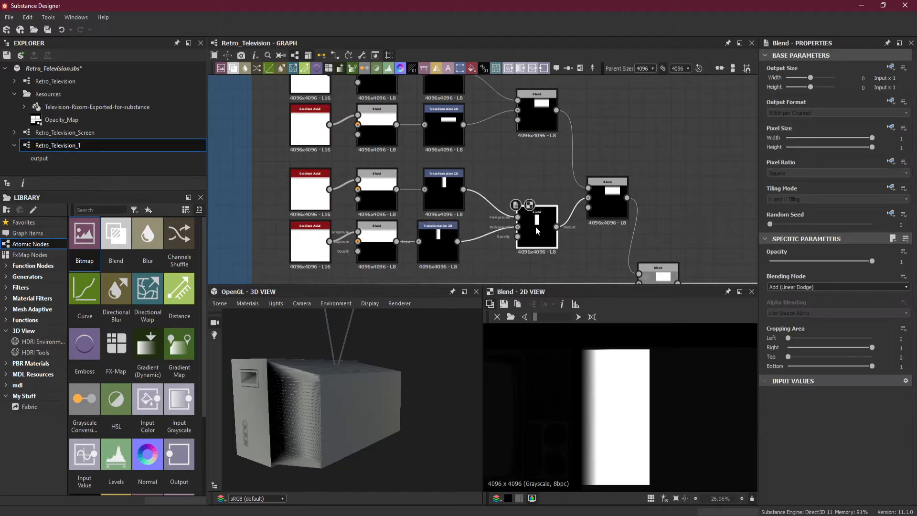
left_click(437, 242)
left_click_drag(724, 340, 602, 443)
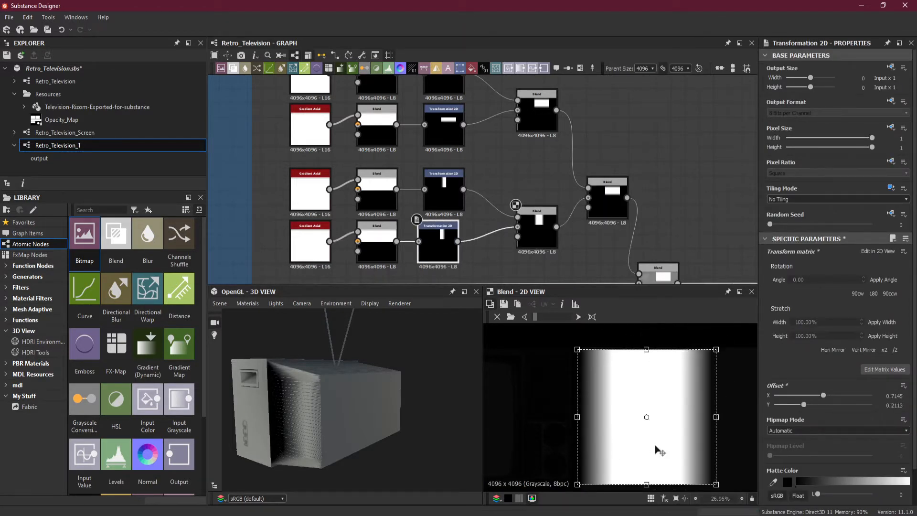
Move the flipped gradient strip to the right edge of the housing area, at an offset of about 0.7145, 0.7326.
left_click_drag(668, 444, 664, 426)
scroll(711, 412, "up", 5)
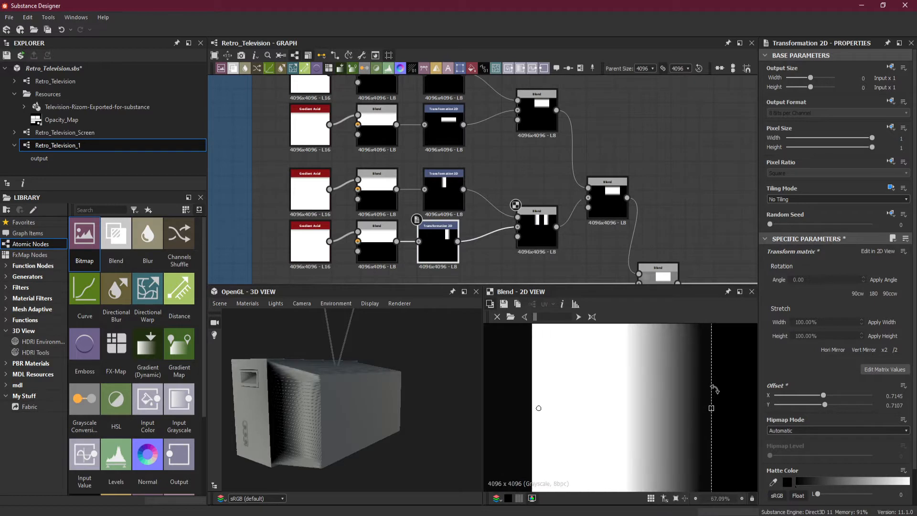
scroll(715, 389, "up", 1)
left_click_drag(643, 422, 652, 421)
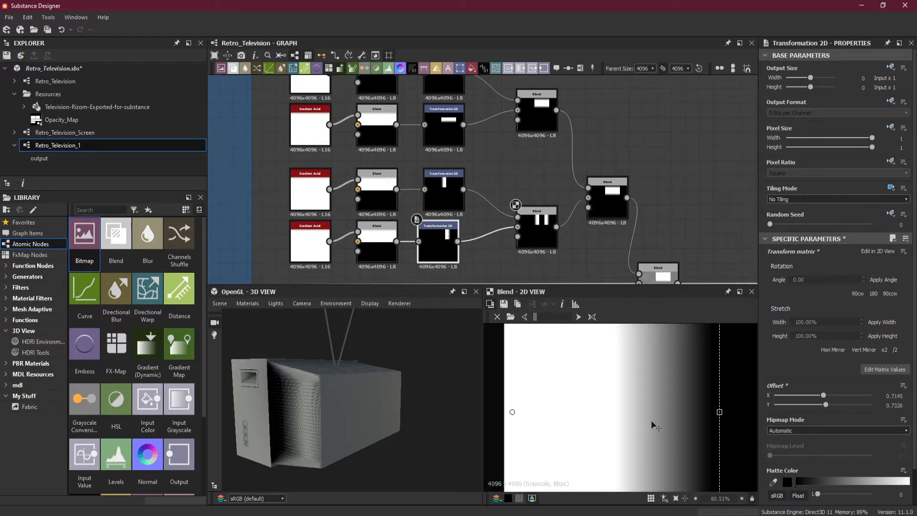
scroll(627, 402, "down", 6)
middle_click_drag(584, 406, 642, 401)
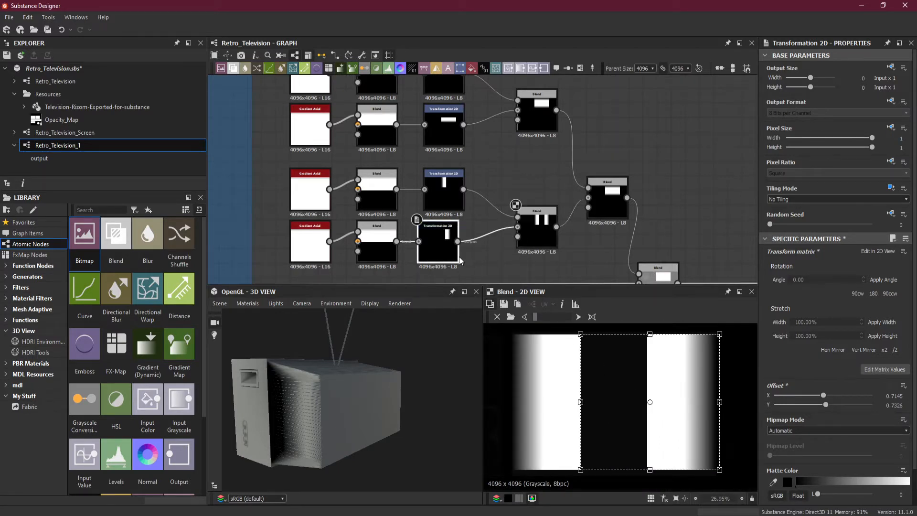
Widen both vertical strips by setting the bottom crop to 0.71 on the duplicated group's upper gradient Blend and 0.76 on the lower one.
left_click(377, 196)
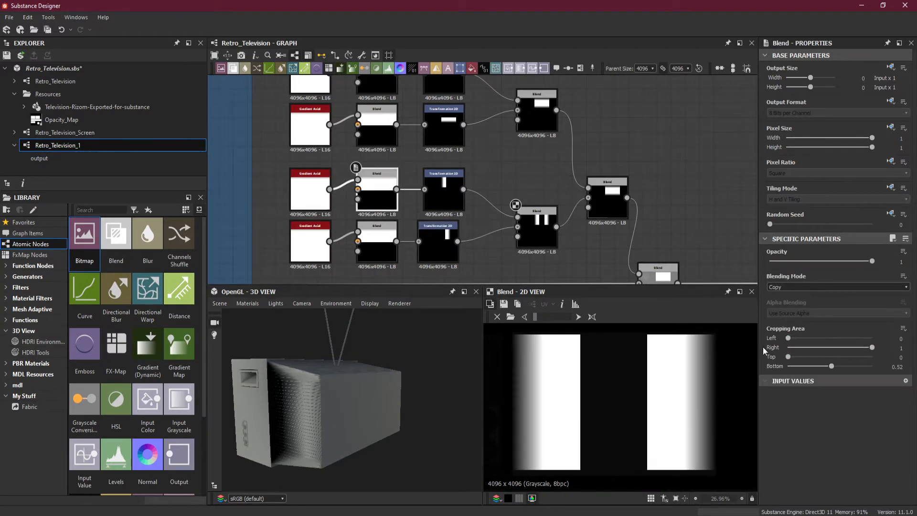
left_click_drag(833, 366, 849, 368)
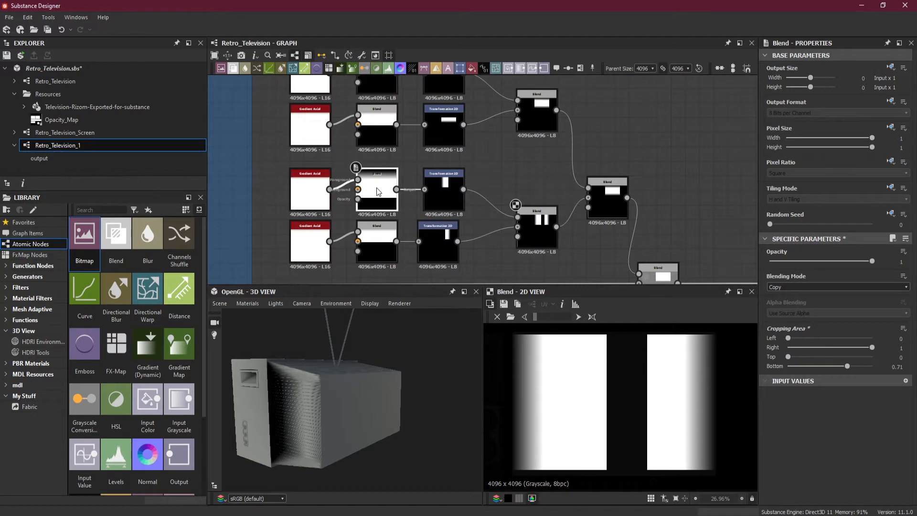
left_click(385, 248)
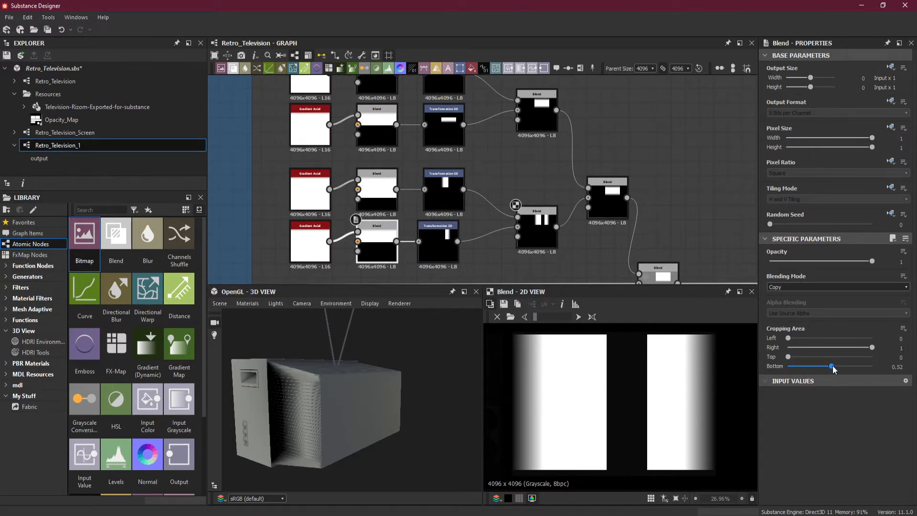
left_click_drag(833, 367, 853, 370)
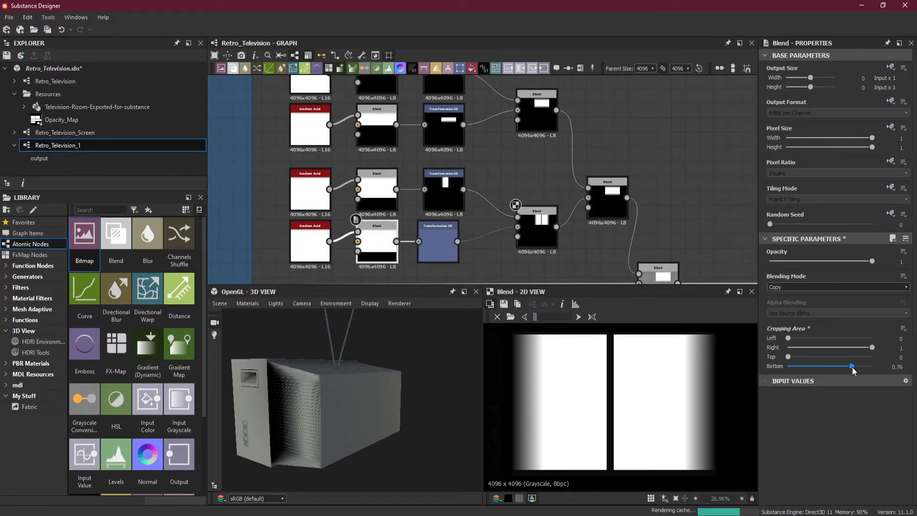
Close the remaining gap between the strips by setting the upper gradient Blend's bottom crop to 0.82, and inspect the seam.
left_click(371, 205)
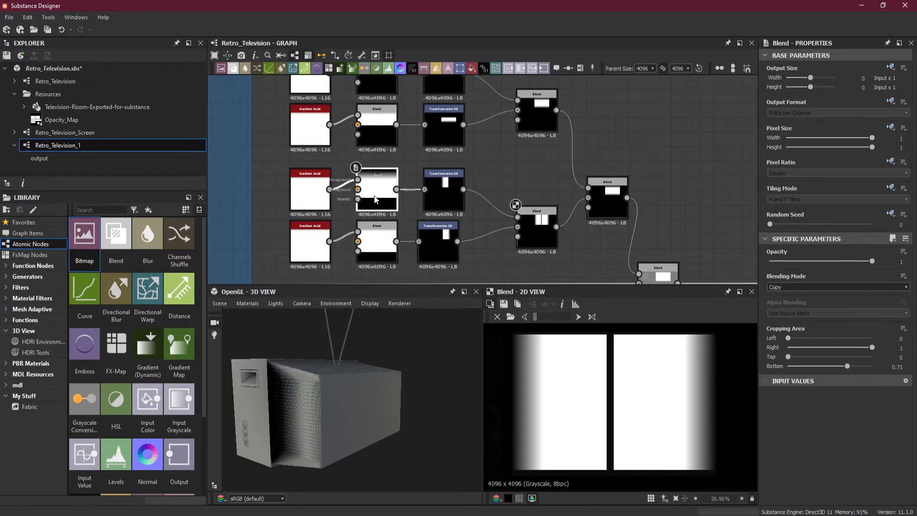
left_click_drag(850, 368, 858, 371)
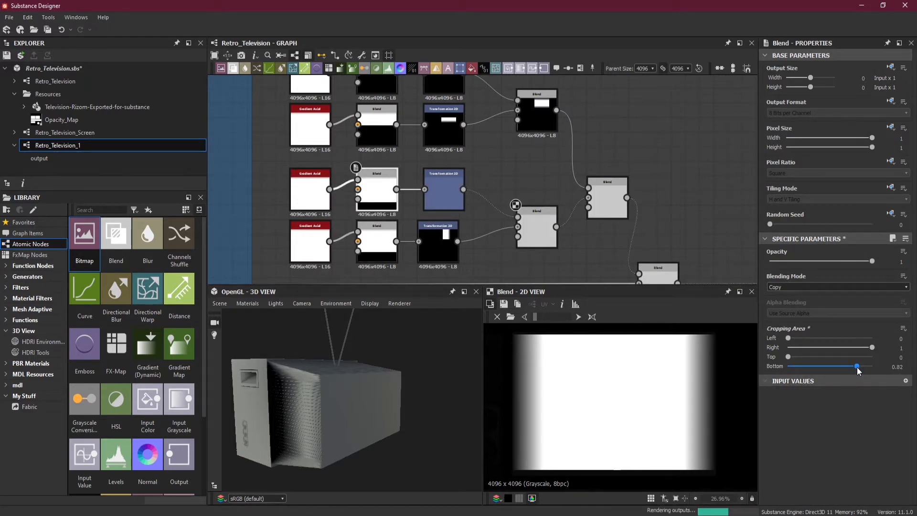
scroll(646, 442, "up", 5)
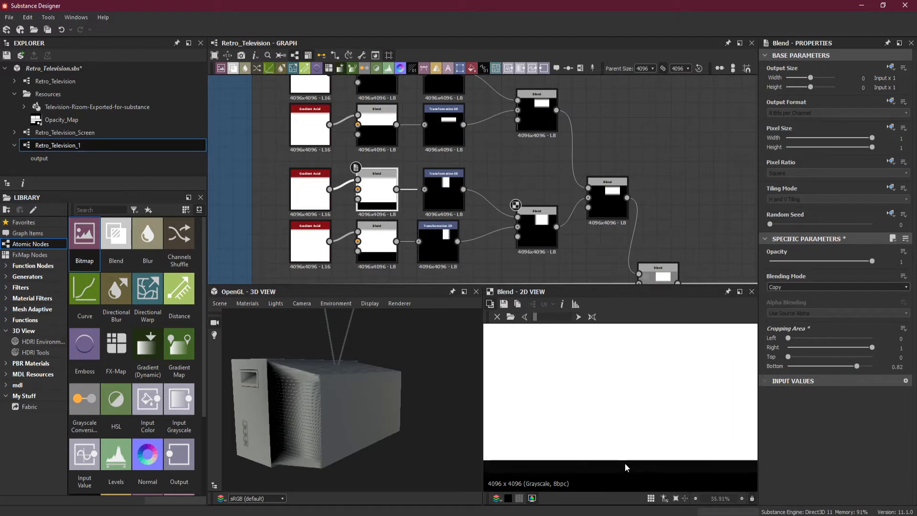
scroll(643, 453, "down", 5)
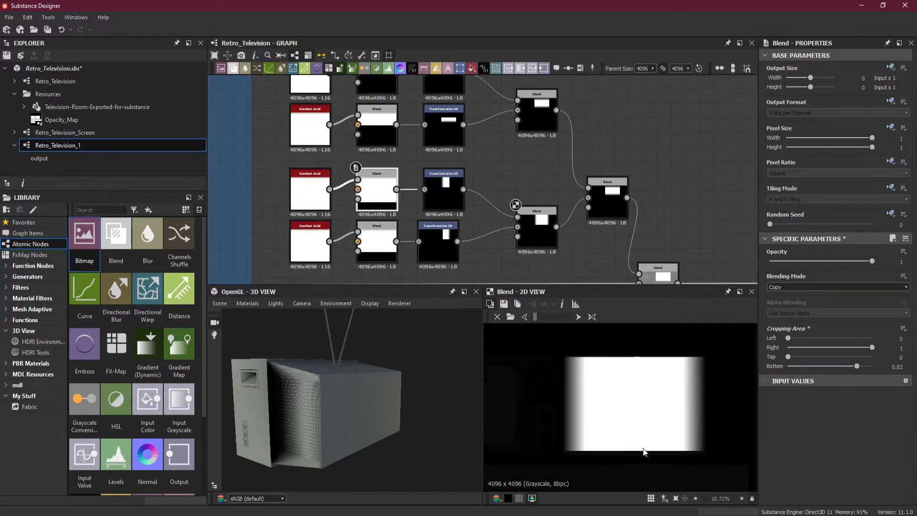
Set the Blend that merges the two gradient groups to Min (Darken) mode.
left_click(531, 231)
left_click(609, 206)
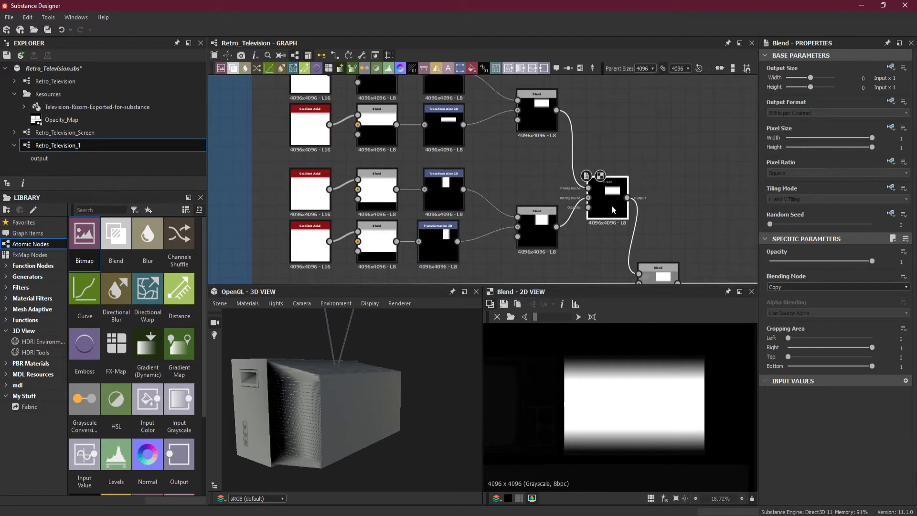
left_click(797, 287)
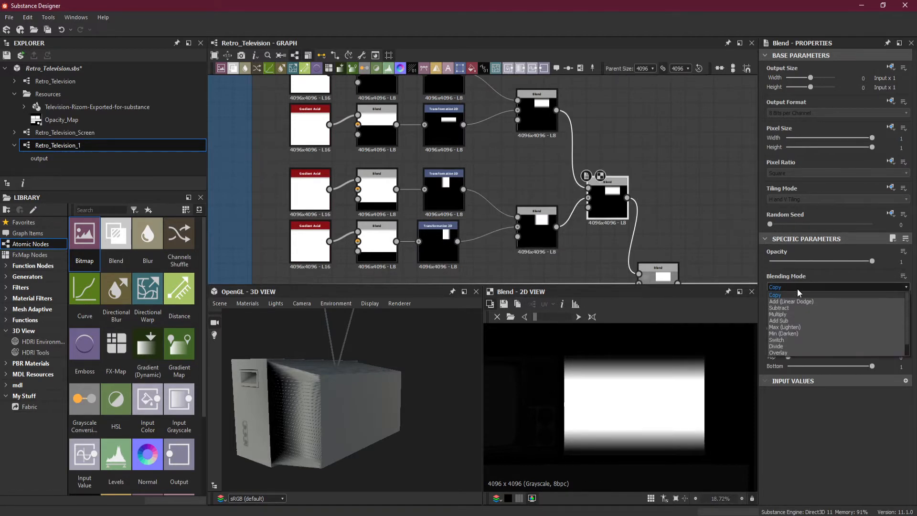
left_click(801, 333)
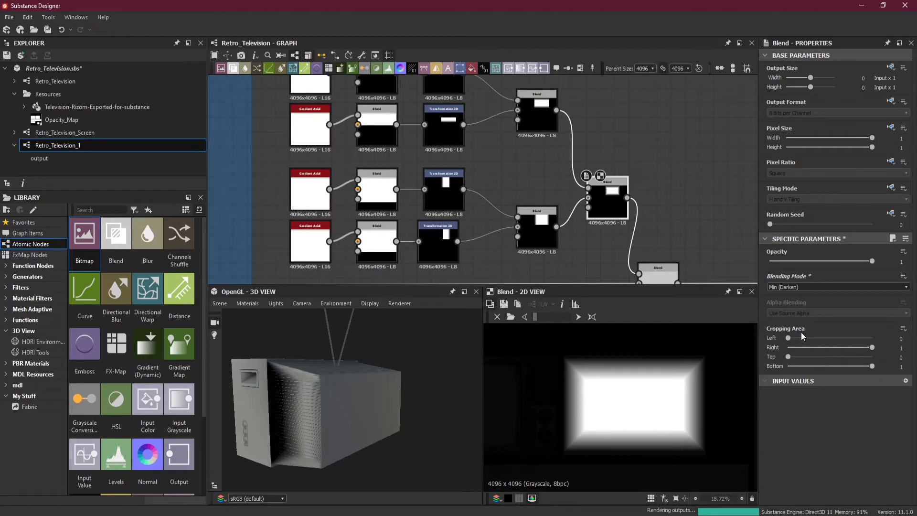
scroll(589, 356, "up", 2)
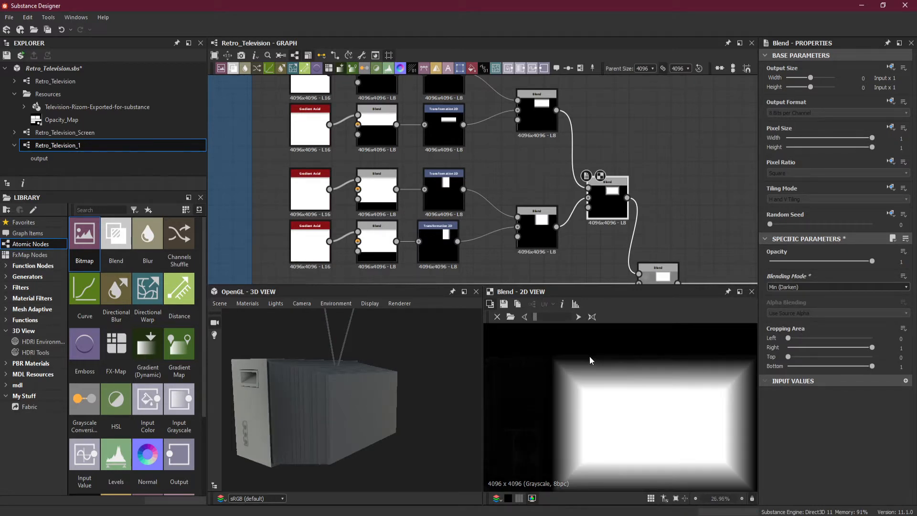
Set the lower group's combining Blend to an absolute output format of 16 Bits per Channel.
left_click(543, 239)
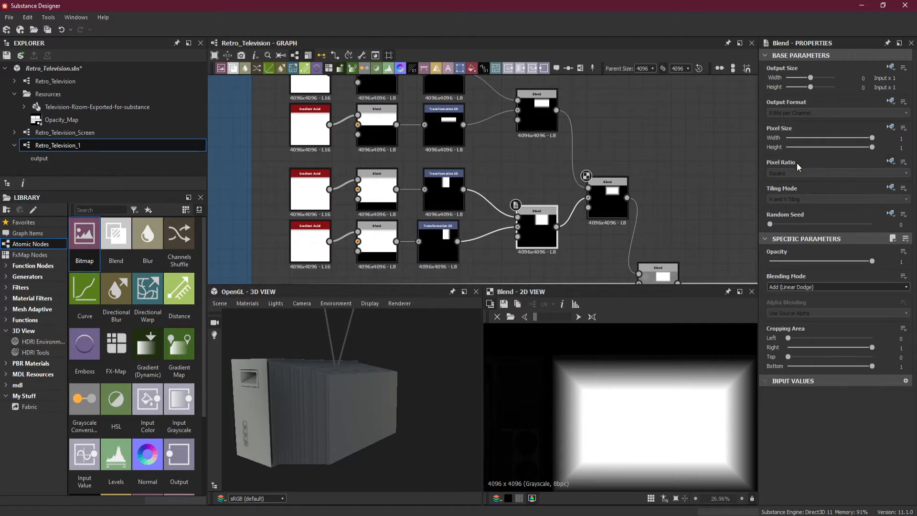
left_click(889, 161)
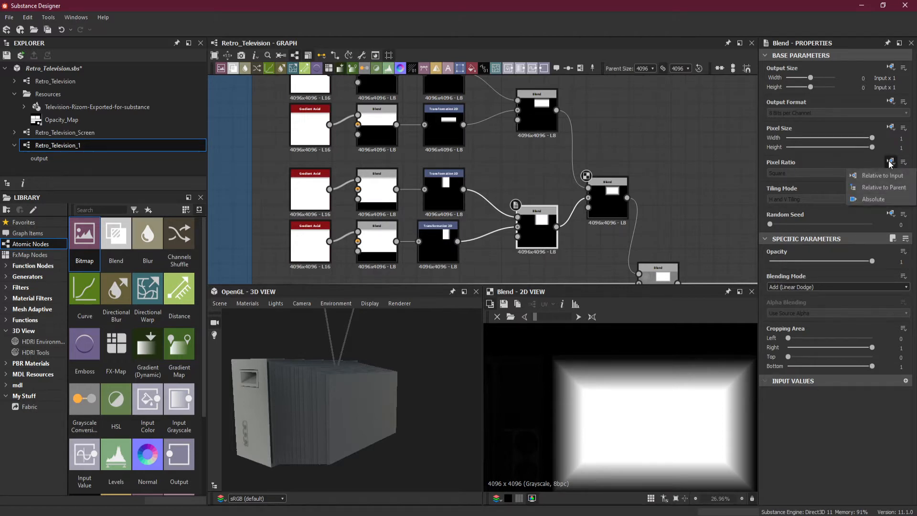
left_click(847, 158)
left_click(891, 101)
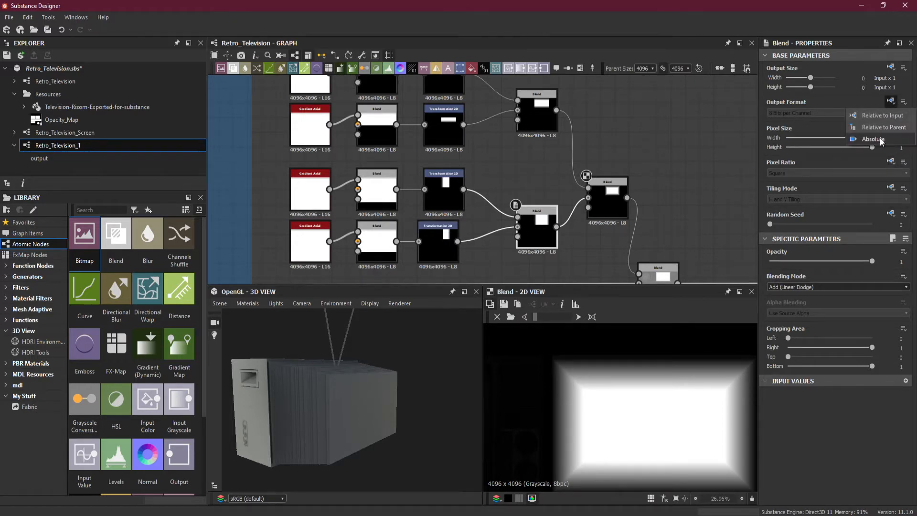
left_click(865, 136)
left_click(818, 113)
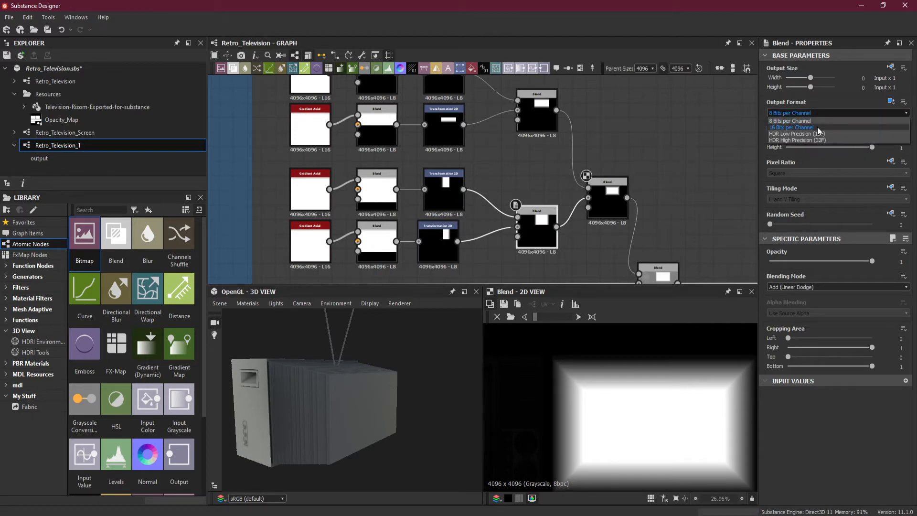
left_click(818, 127)
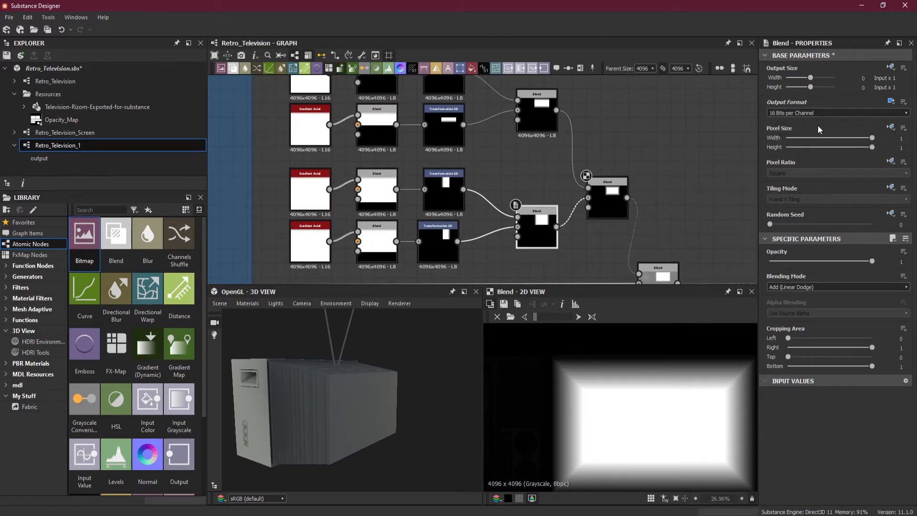
Give the upper group's combining Blend an absolute output format of 16 Bits per Channel.
left_click(538, 122)
left_click(890, 102)
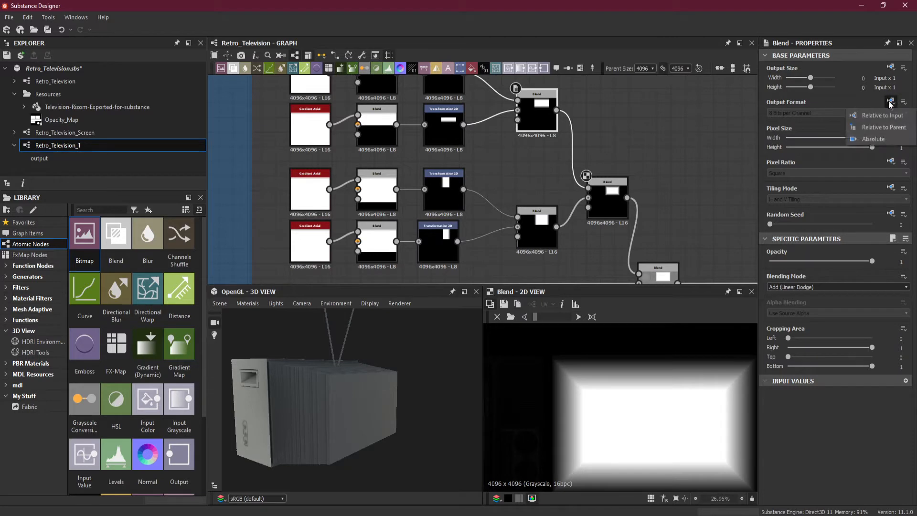
left_click(881, 138)
left_click(824, 113)
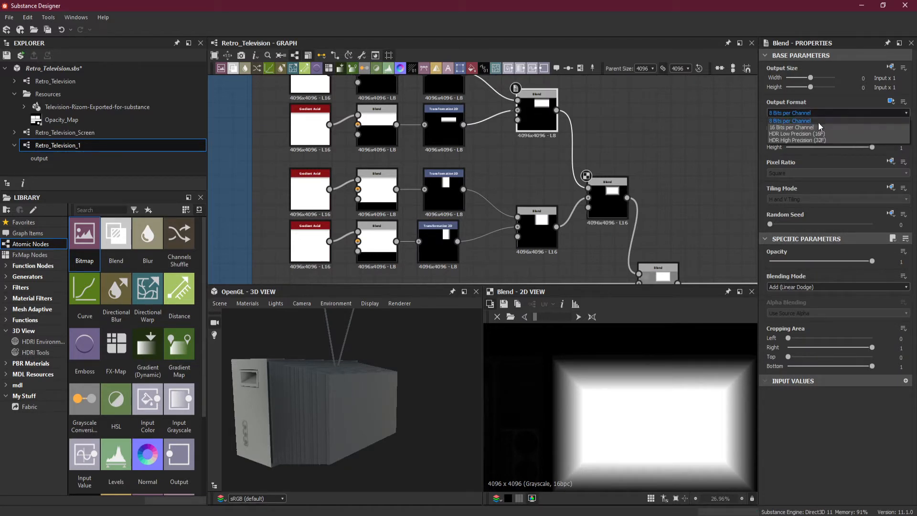
left_click(824, 127)
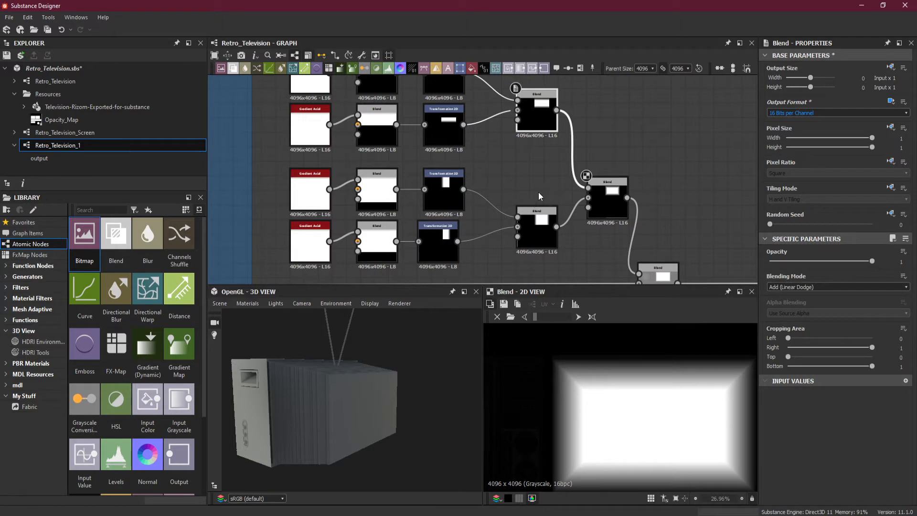
Set the first gradient strip's Blend in the upper group to an absolute output format of 16 Bits per Channel.
middle_click_drag(465, 194, 553, 248)
left_click(473, 149)
left_click(891, 101)
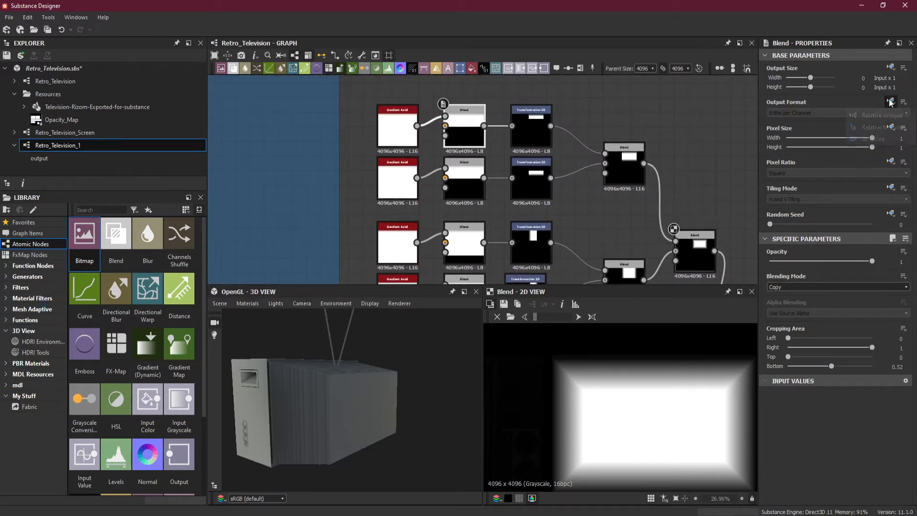
left_click(882, 138)
left_click(812, 113)
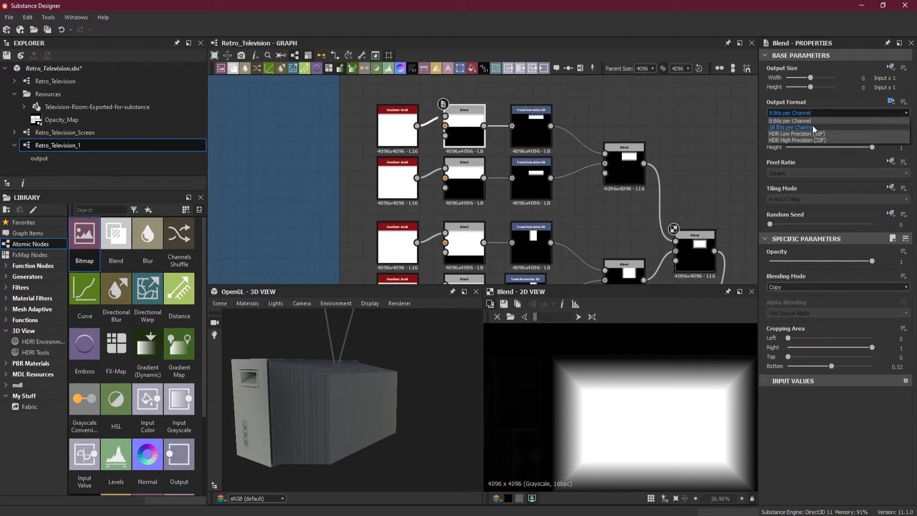
left_click(812, 125)
Give the second gradient strip's Blend in the upper group an absolute output format of 16 Bits per Channel.
left_click(891, 102)
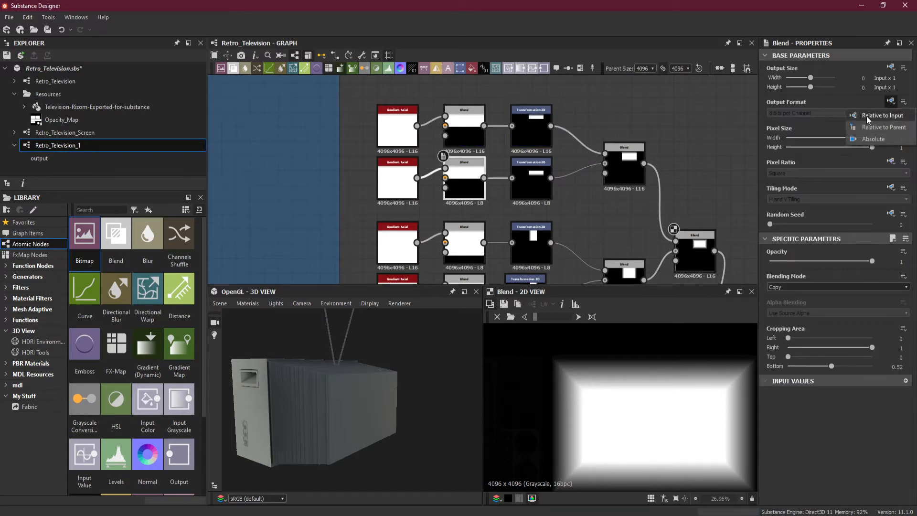
left_click(867, 137)
left_click(816, 115)
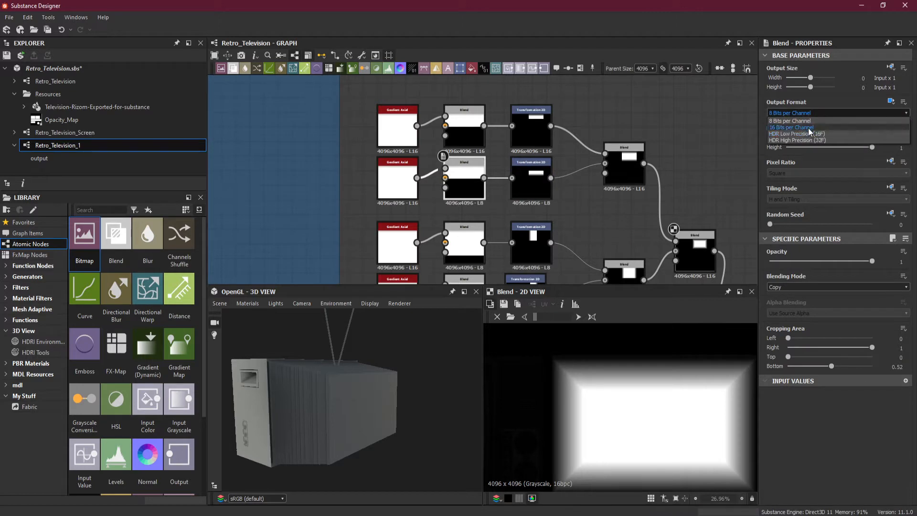
left_click(812, 125)
middle_click_drag(470, 246, 482, 189)
left_click(482, 188)
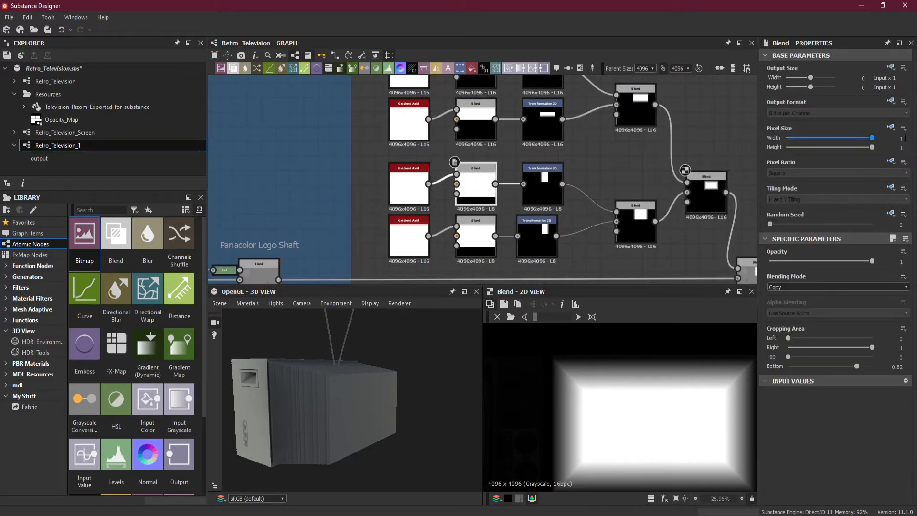
left_click(891, 128)
left_click(873, 165)
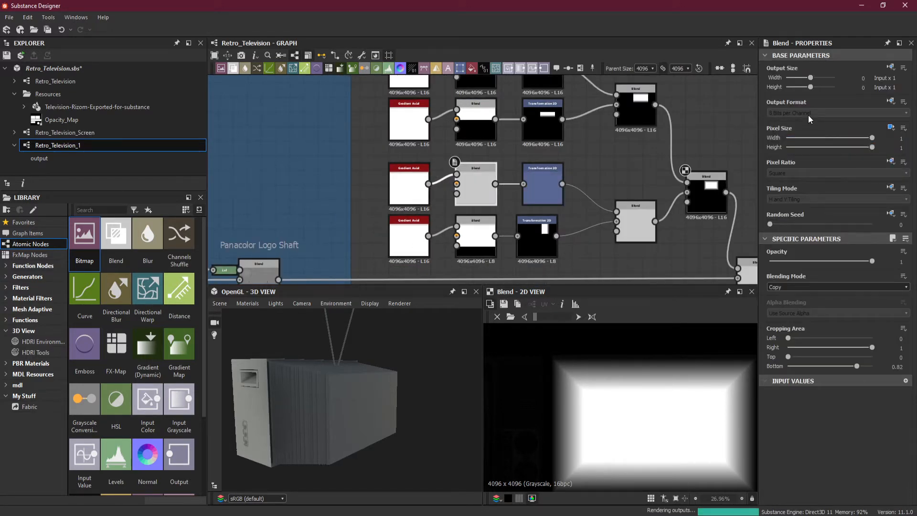
left_click(890, 128)
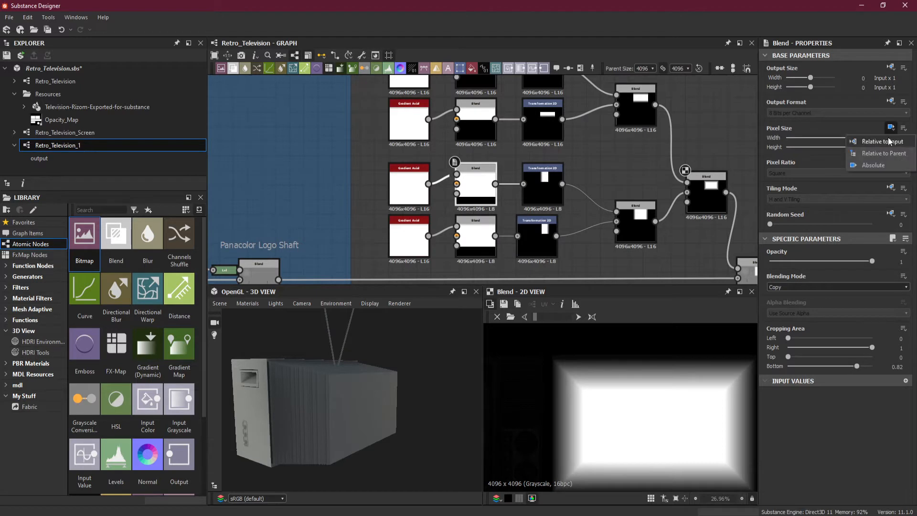
left_click(884, 141)
Set the lower group's first gradient strip Blend to an absolute output format of 16 Bits per Channel.
left_click(892, 102)
left_click(872, 133)
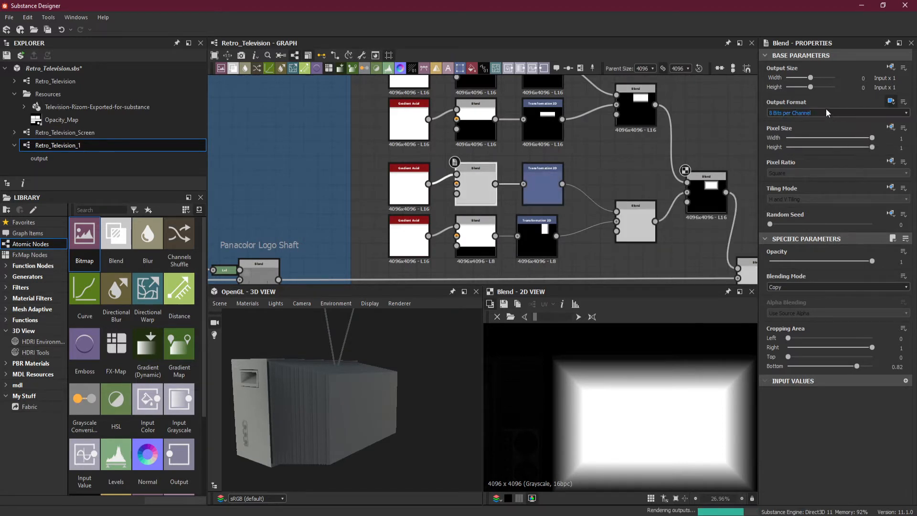
left_click(821, 112)
left_click(821, 113)
left_click(821, 113)
left_click(816, 127)
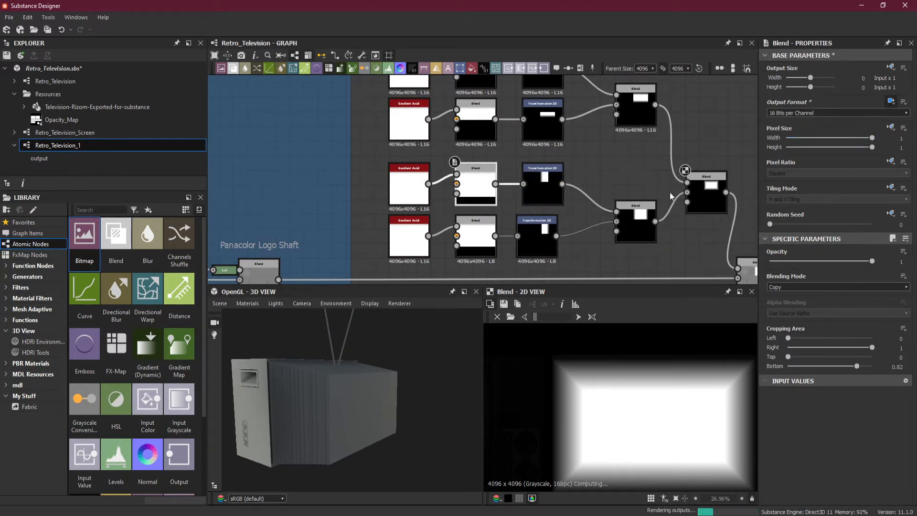
Give the lower group's second gradient strip Blend an absolute output format of 16 Bits per Channel.
left_click(476, 229)
left_click(891, 101)
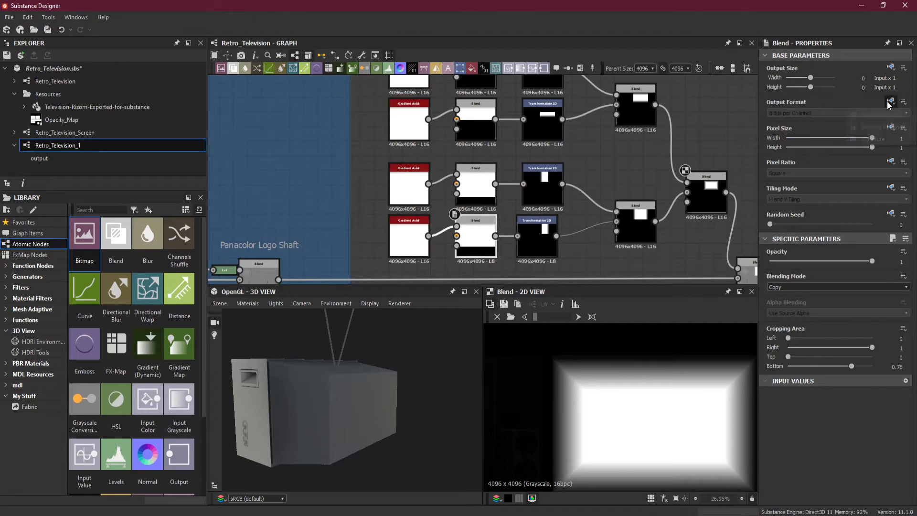
left_click(877, 133)
left_click(810, 110)
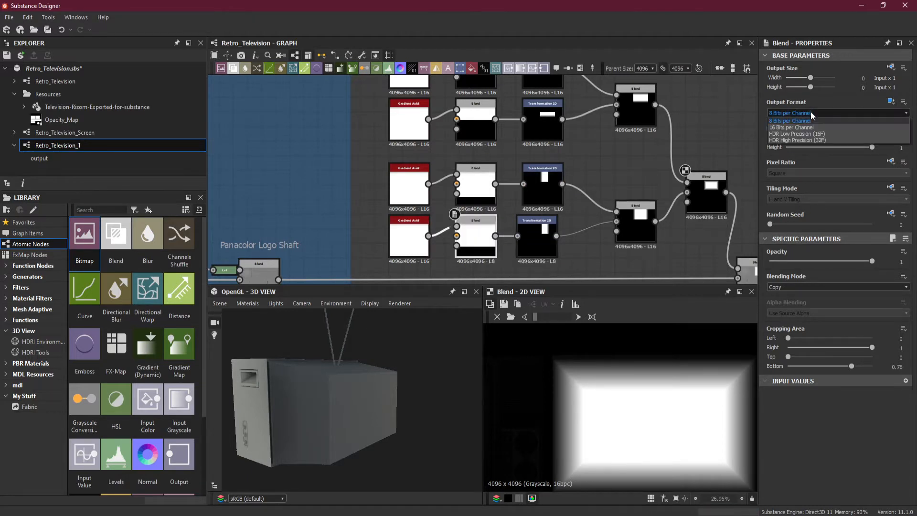
left_click(807, 126)
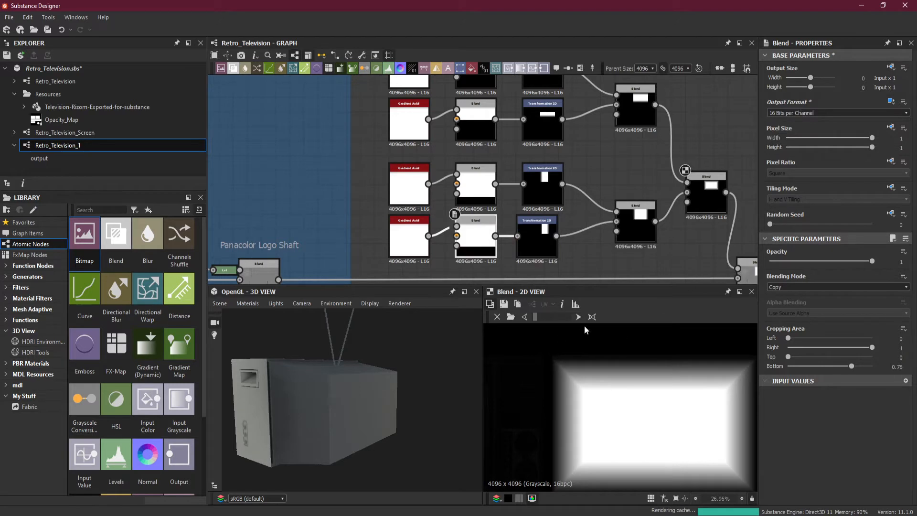
Inspect the back housing in 3D, and preview the upper group's second Transformation 2D, its combining Blend and the merged Blend.
left_click_drag(420, 411, 377, 356)
scroll(659, 341, "down", 2)
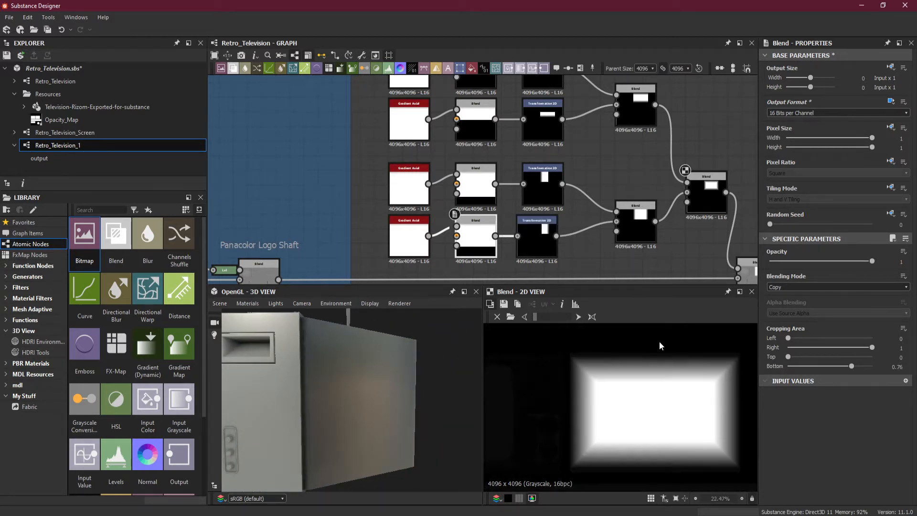
middle_click_drag(503, 173, 527, 217)
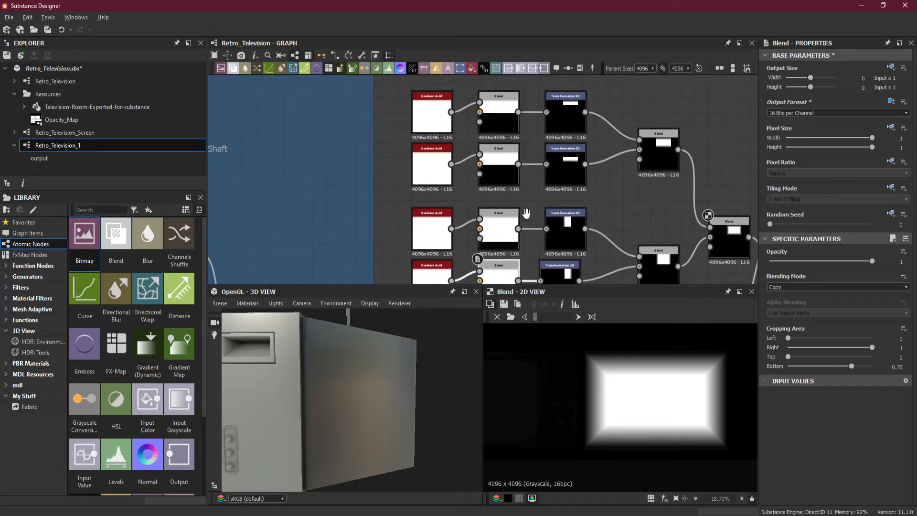
double_click(567, 168)
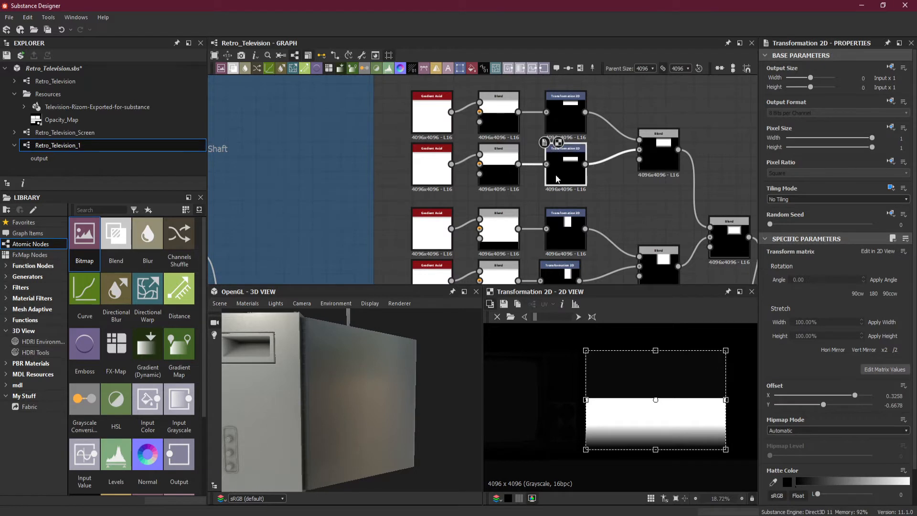
double_click(655, 167)
double_click(729, 245)
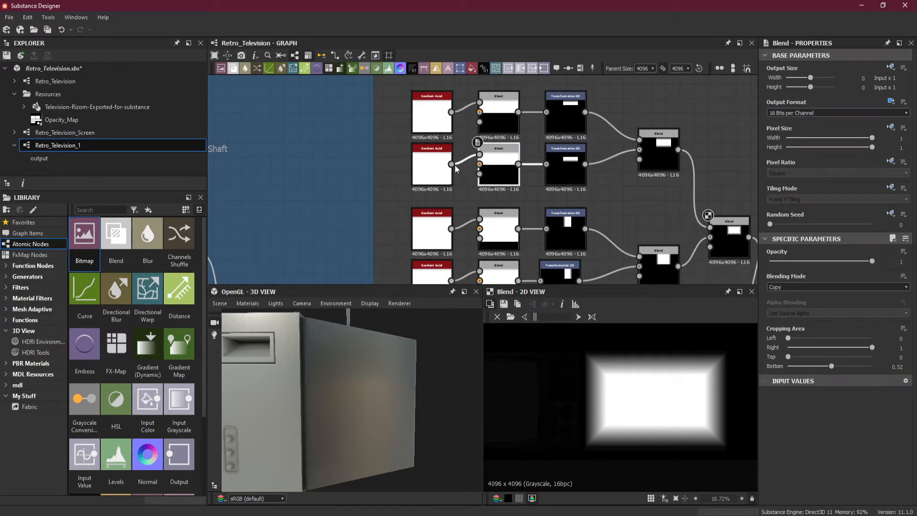
Try raising Point 1 Y of the upper group's second Gradient Axial to 0.176, check the housing in 3D, and undo it.
left_click(433, 166)
scroll(629, 350, "up", 1)
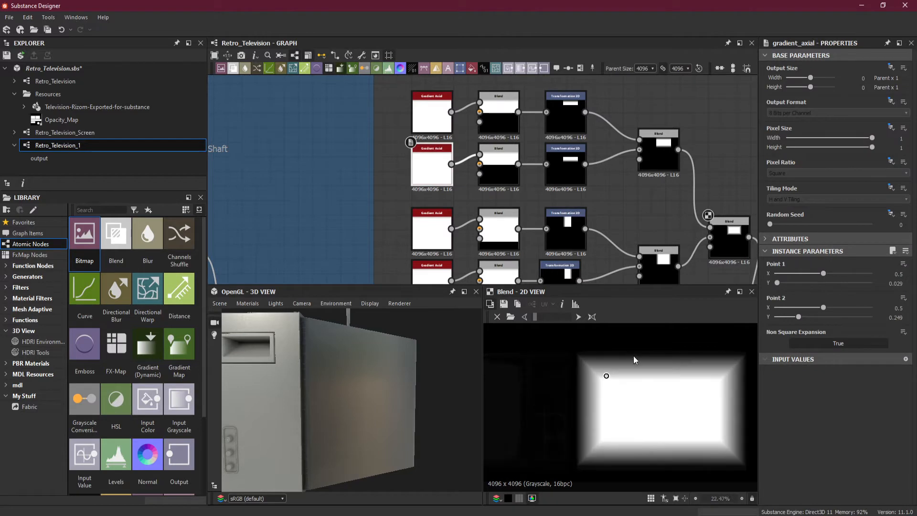
scroll(633, 377, "up", 1)
scroll(632, 377, "down", 1)
left_click_drag(777, 286, 793, 286)
left_click_drag(417, 400, 412, 373)
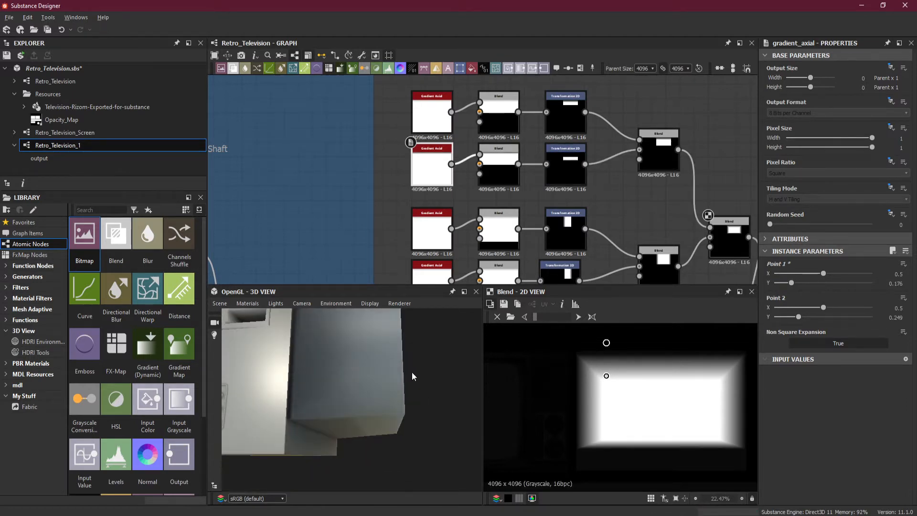
key("ctrl+z")
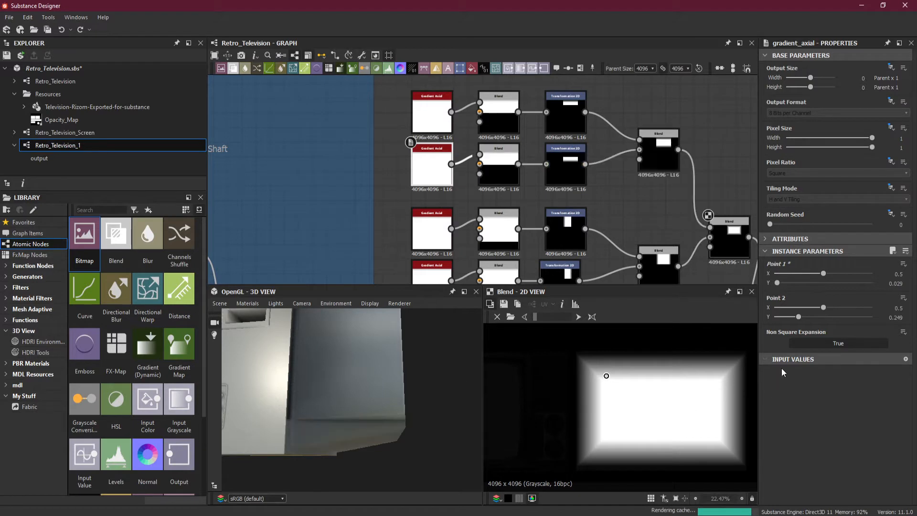
Set Point 2 Y of the upper group's second Gradient Axial to 0.302 and inspect the back housing's slope in 3D.
left_click_drag(799, 318, 821, 320)
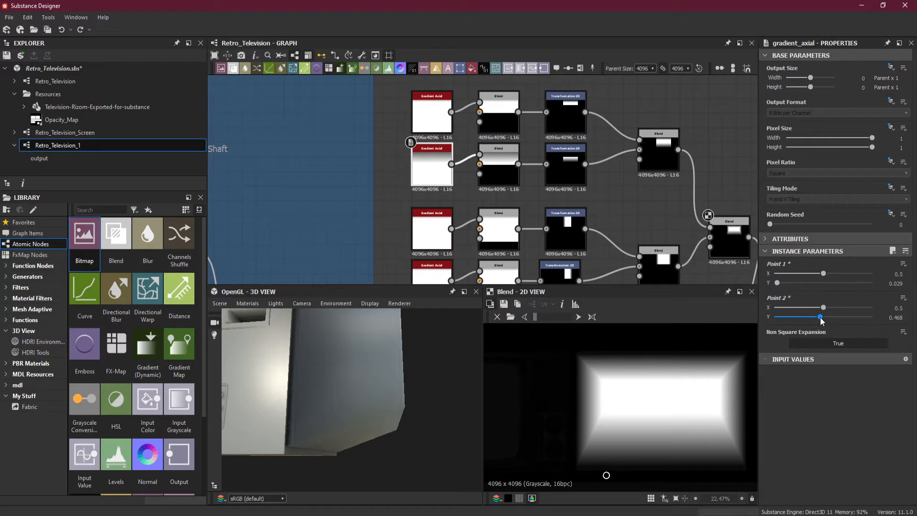
left_click_drag(820, 319, 805, 318)
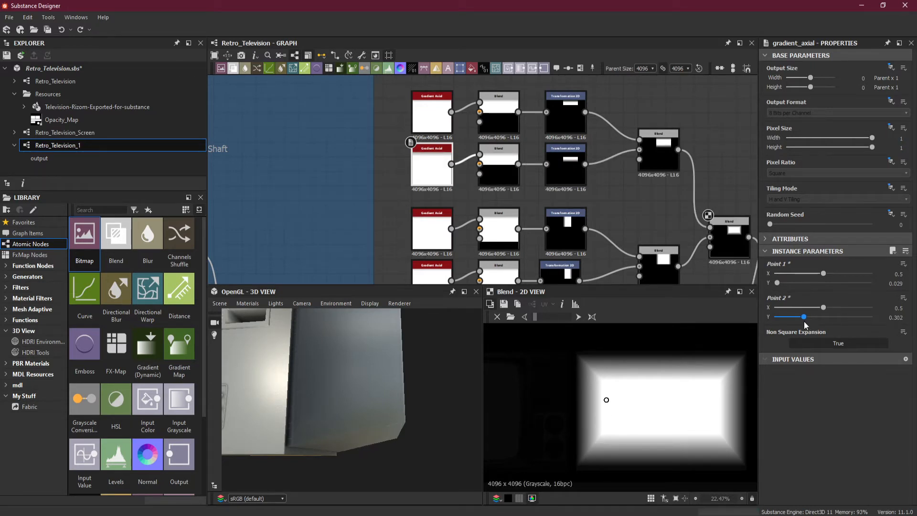
scroll(377, 382, "down", 3)
left_click_drag(377, 382, 363, 341)
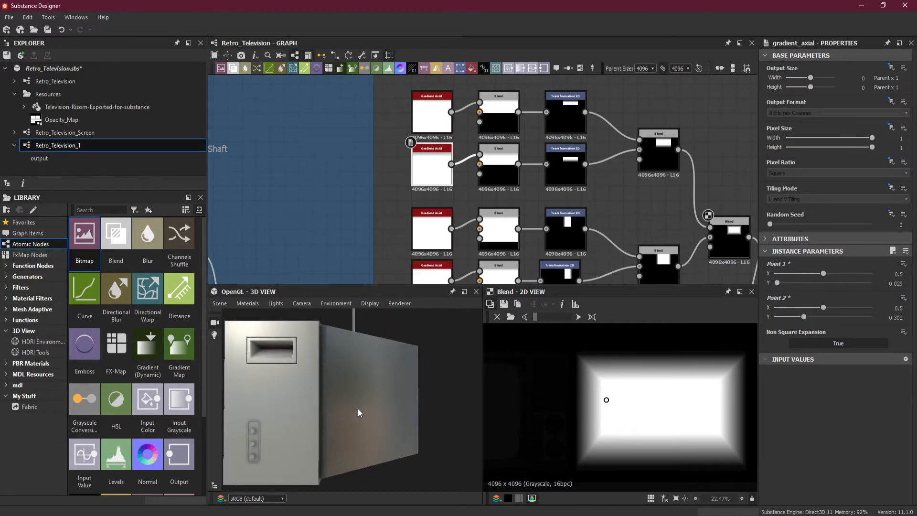
mouse_move(358, 406)
left_mouse_down()
mouse_move(364, 395)
mouse_move(364, 403)
left_mouse_up()
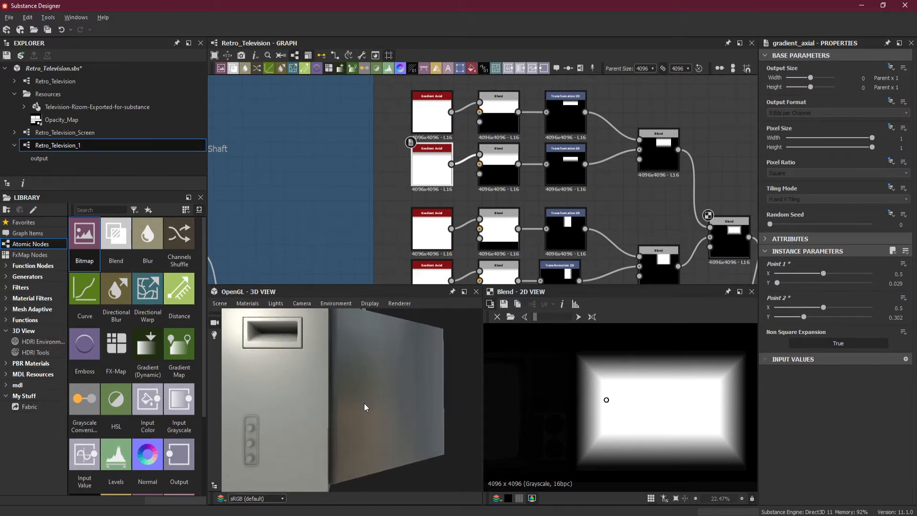
scroll(379, 401, "down", 1)
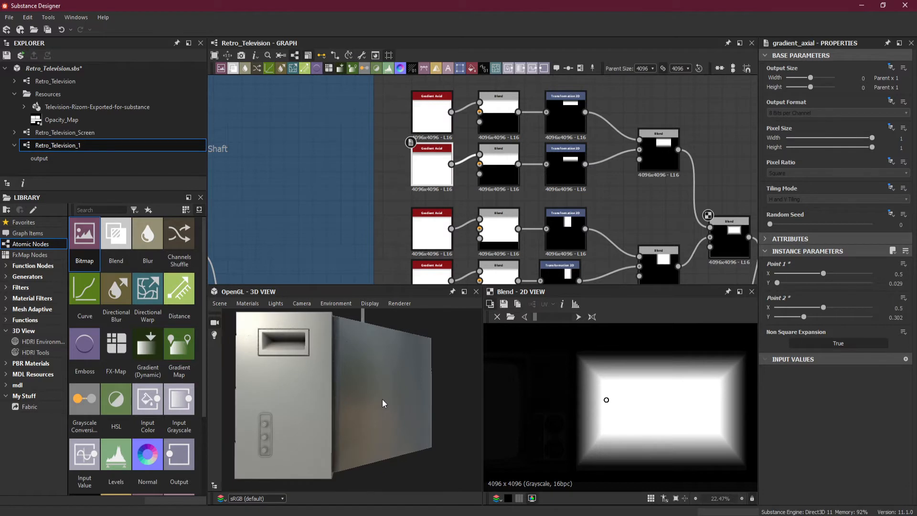
scroll(385, 401, "down", 1)
mouse_move(385, 400)
left_mouse_down()
mouse_move(299, 402)
mouse_move(303, 392)
mouse_move(389, 403)
left_mouse_up()
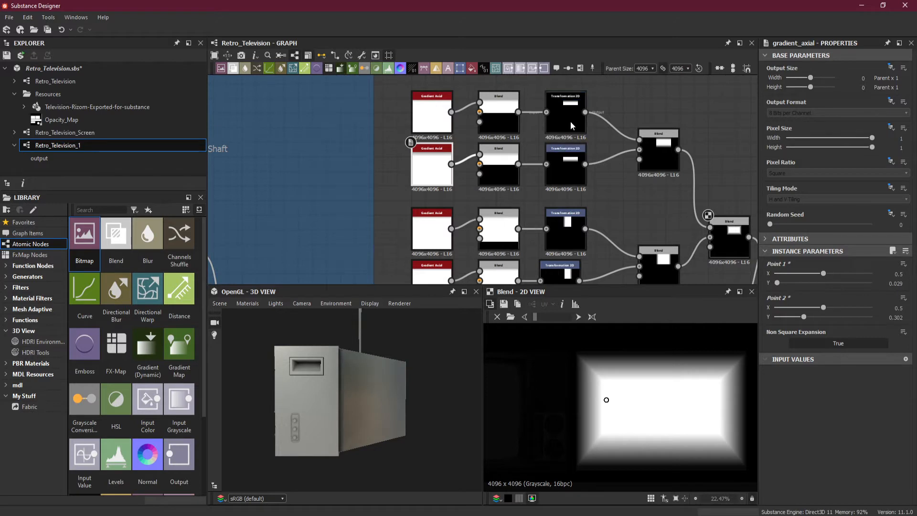
Set Point 2 Y of the upper group's first Gradient Axial to 0.151 and check the housing in 3D.
left_click(442, 117)
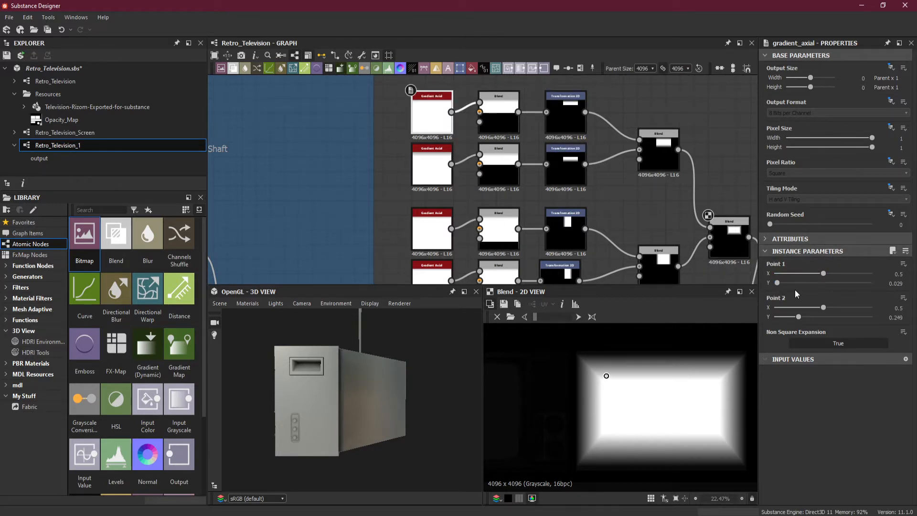
mouse_move(799, 317)
left_mouse_down()
mouse_move(818, 315)
mouse_move(791, 316)
left_mouse_up()
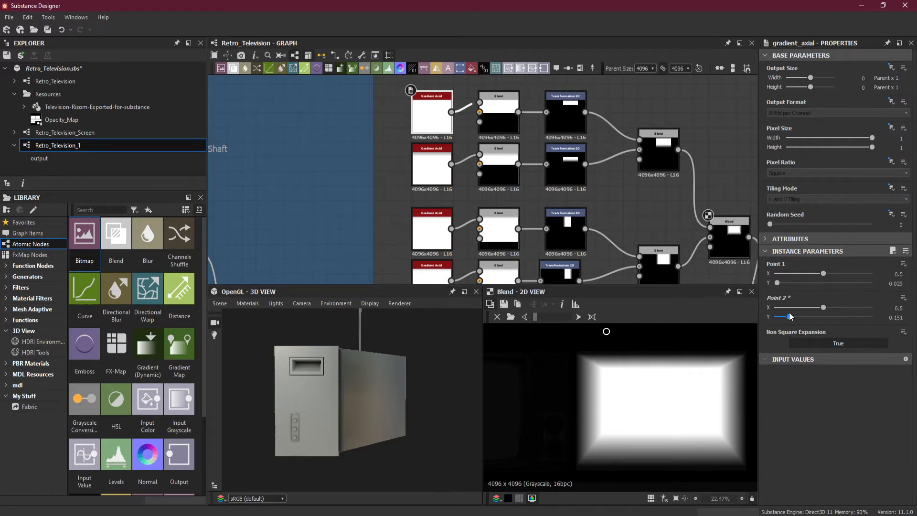
mouse_move(362, 354)
left_mouse_down()
mouse_move(379, 381)
mouse_move(321, 395)
mouse_move(256, 381)
mouse_move(390, 360)
mouse_move(383, 394)
mouse_move(315, 391)
mouse_move(314, 381)
mouse_move(362, 357)
left_mouse_up()
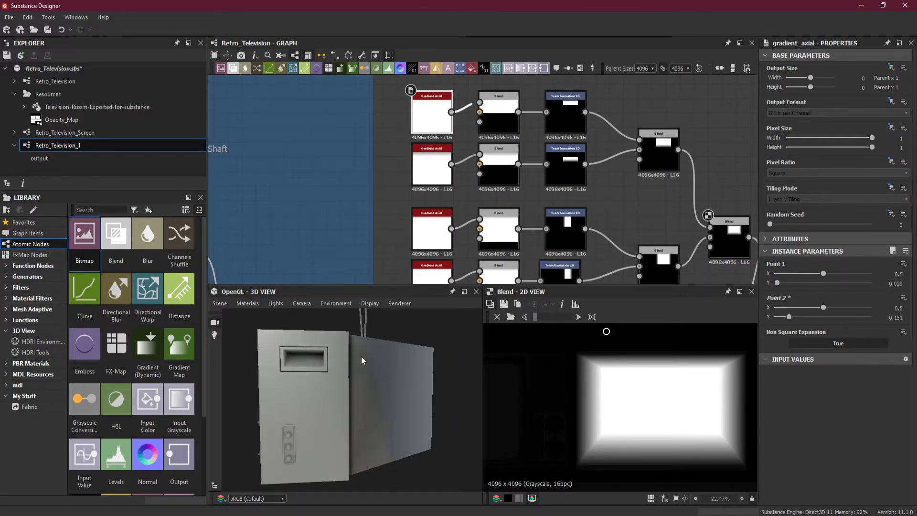
left_click_drag(358, 391, 362, 389)
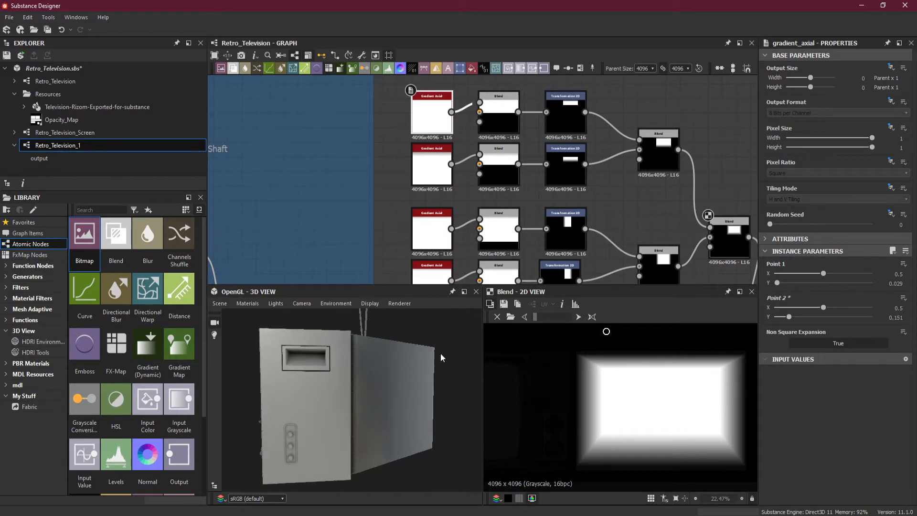
Set Point 2 Y of the upper group's second Gradient Axial to 0.205 and view the back housing from behind.
left_click(503, 164)
left_click(432, 165)
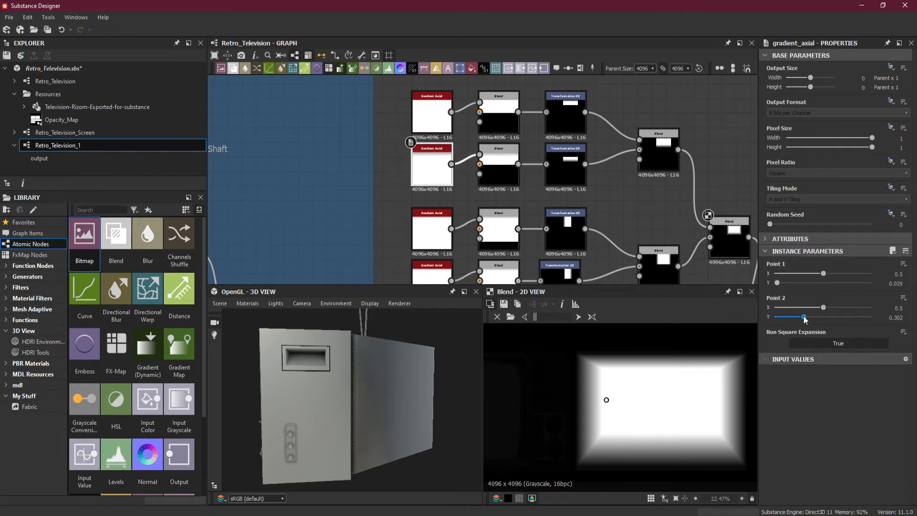
left_click_drag(805, 319, 796, 321)
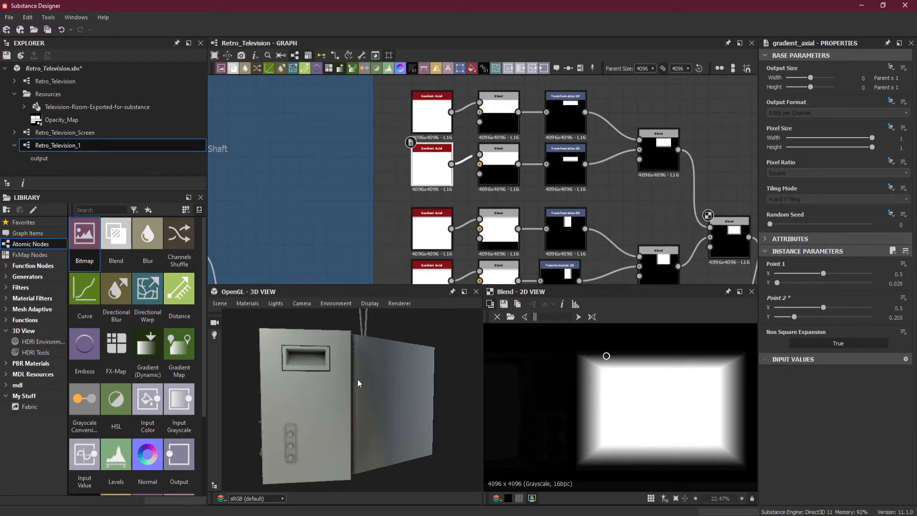
left_click_drag(357, 380, 318, 391)
Set Point 2 Y of the lower group's first Gradient Axial to 0.337 and copy that value.
middle_click_drag(510, 195, 519, 162)
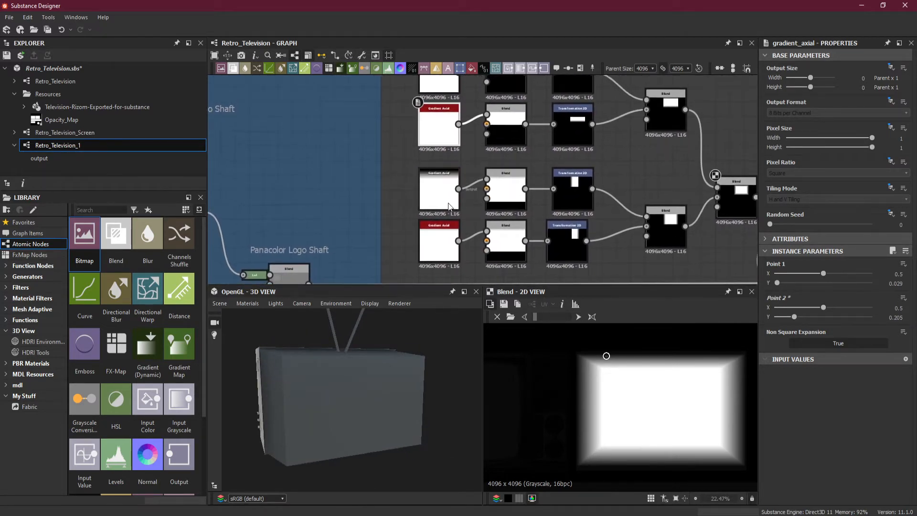
left_click(436, 194)
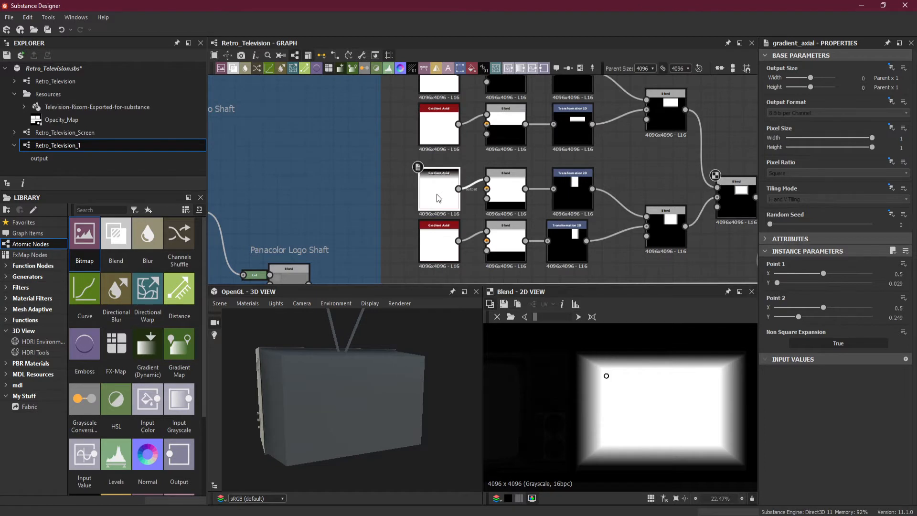
left_click_drag(798, 317, 808, 319)
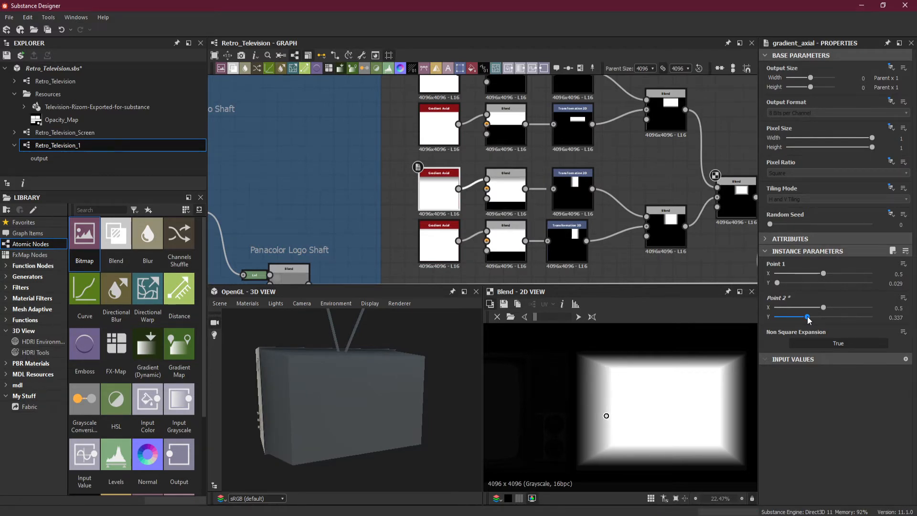
right_click(898, 318)
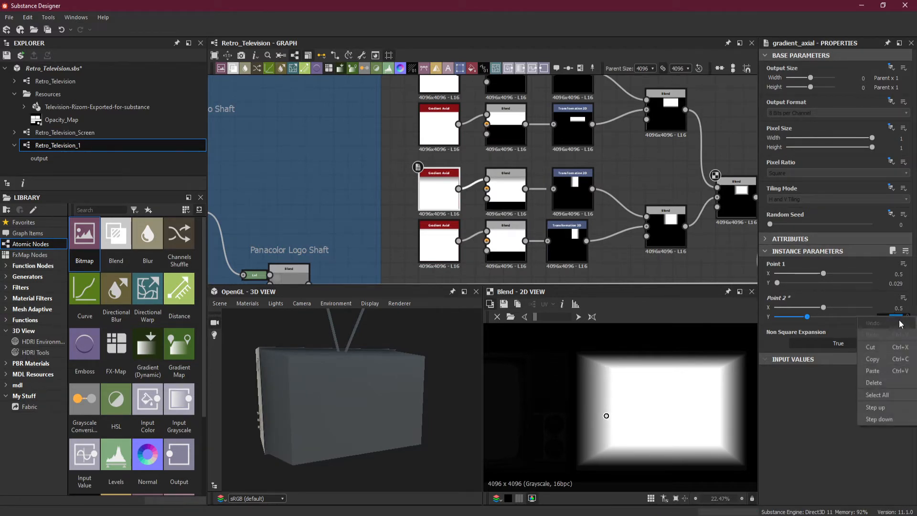
left_click(883, 358)
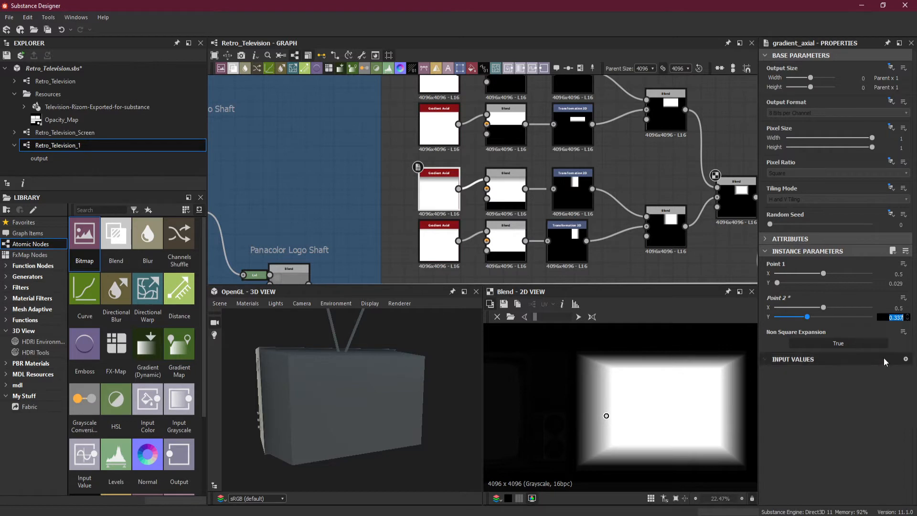
Paste 0.337 into Point 2 Y of the lower group's second Gradient Axial and check the housing in 3D.
left_click(444, 248)
right_click(899, 318)
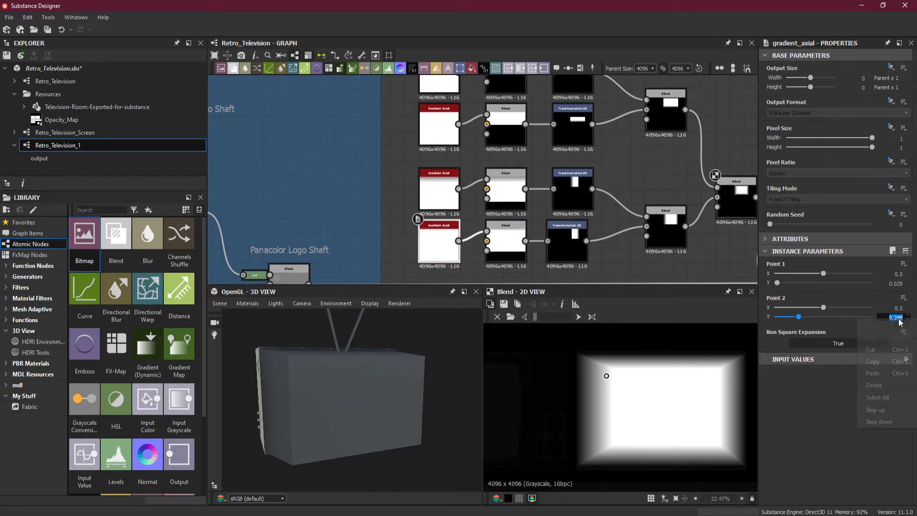
left_click(887, 368)
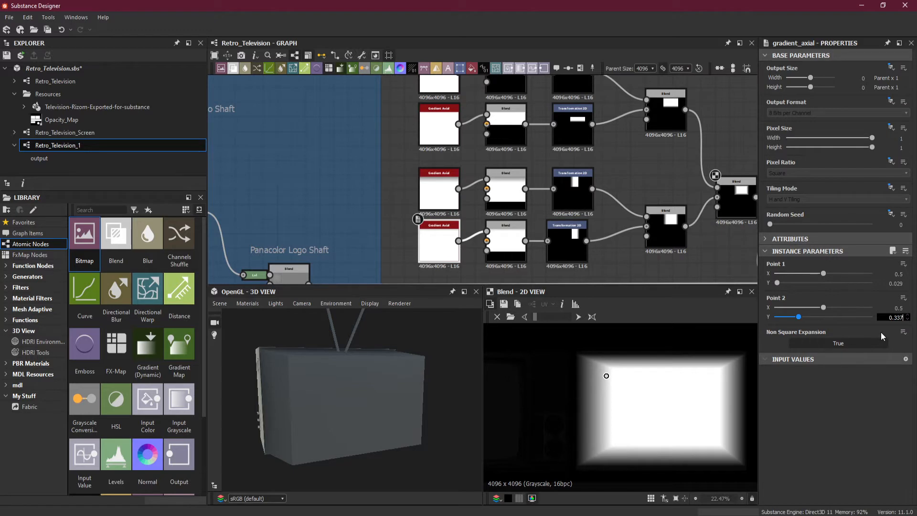
key("Return")
left_click_drag(291, 371, 319, 348)
Set Point 2 Y of the lower group's second Gradient Axial to 0.5.
left_click_drag(807, 317, 808, 318)
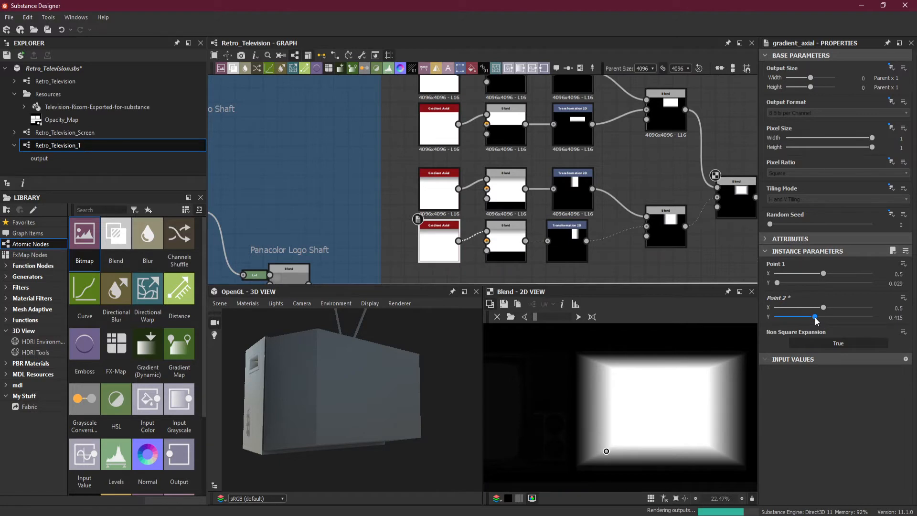
left_click_drag(809, 321, 816, 321)
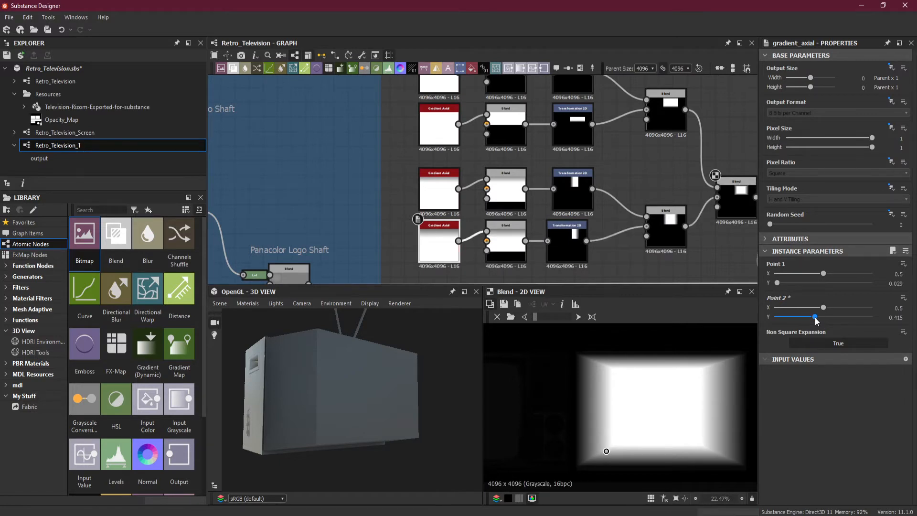
double_click(891, 313)
type("0.5")
key("Return")
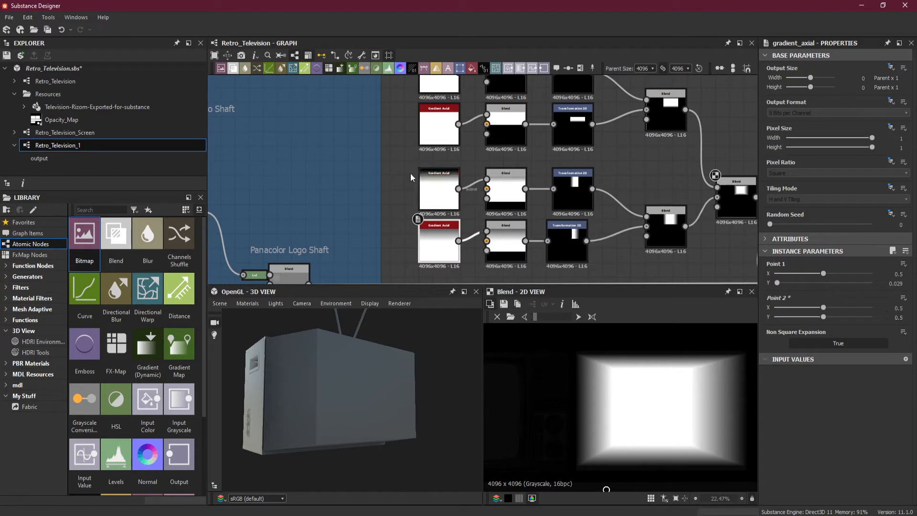
Set Point 2 Y of the lower group's first Gradient Axial to 0.5 and view the housing from behind.
left_click(434, 192)
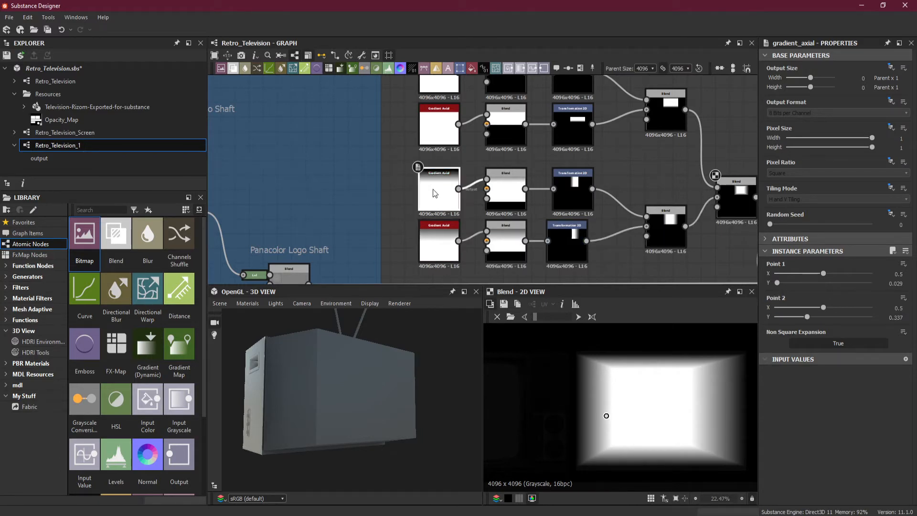
double_click(894, 317)
type(".5")
key("Return")
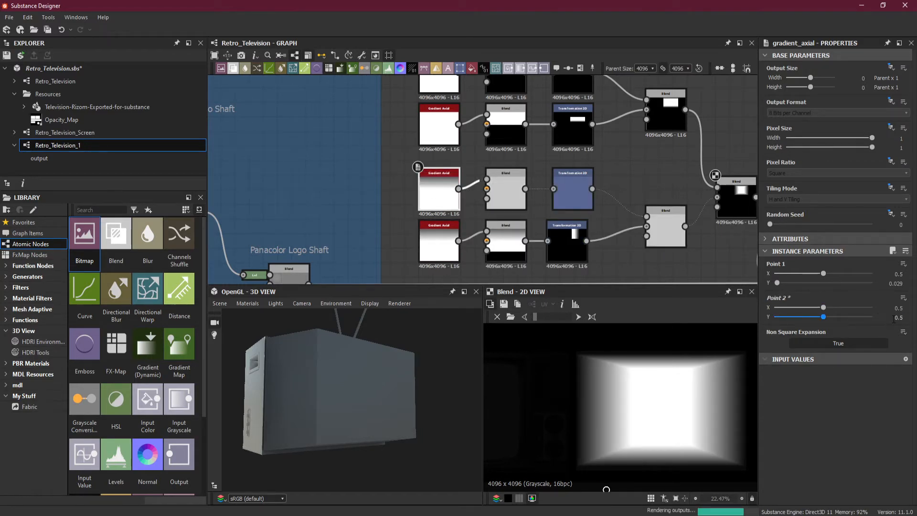
left_click_drag(398, 380, 486, 313)
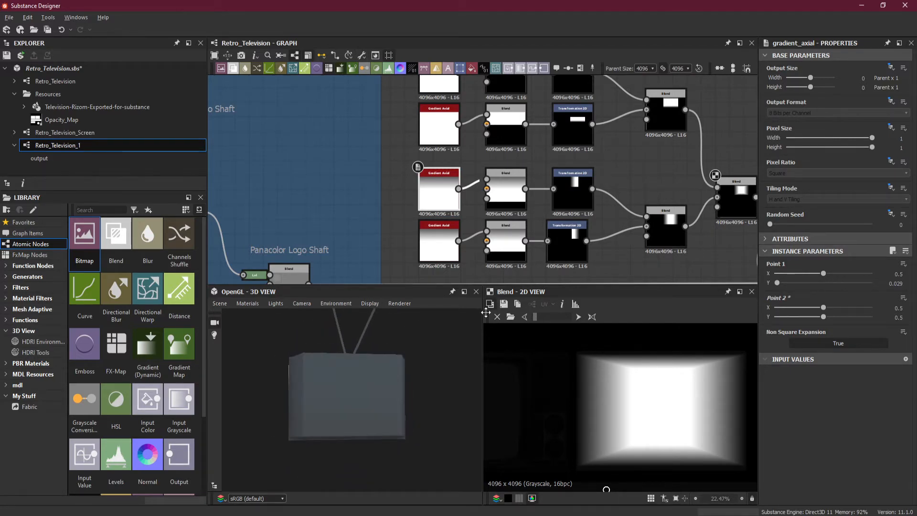
Make room after the Blend that combines both gradient groups and insert a Curve node between it and the downstream Blend.
scroll(661, 169, "down", 3)
middle_click_drag(661, 174, 529, 188)
left_click_drag(594, 243, 698, 242)
scroll(631, 187, "up", 2)
left_click_drag(620, 182, 575, 227)
key("space")
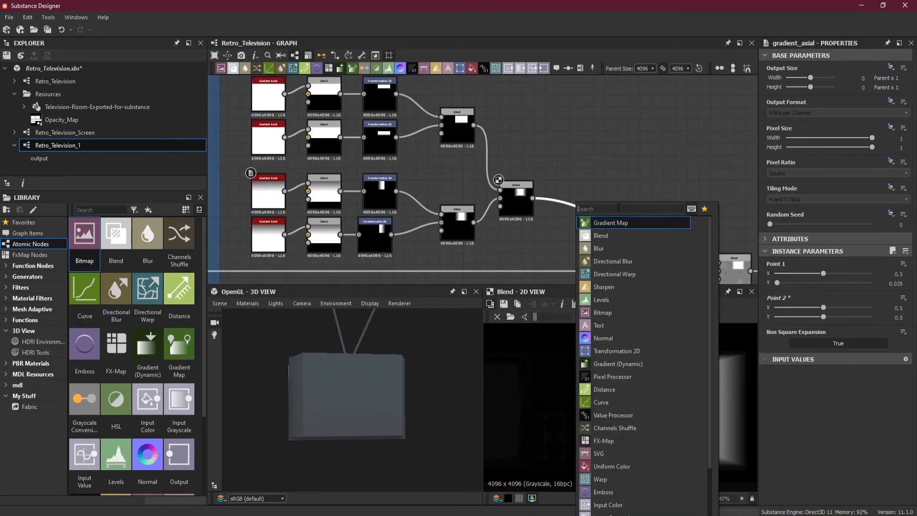
type("curve")
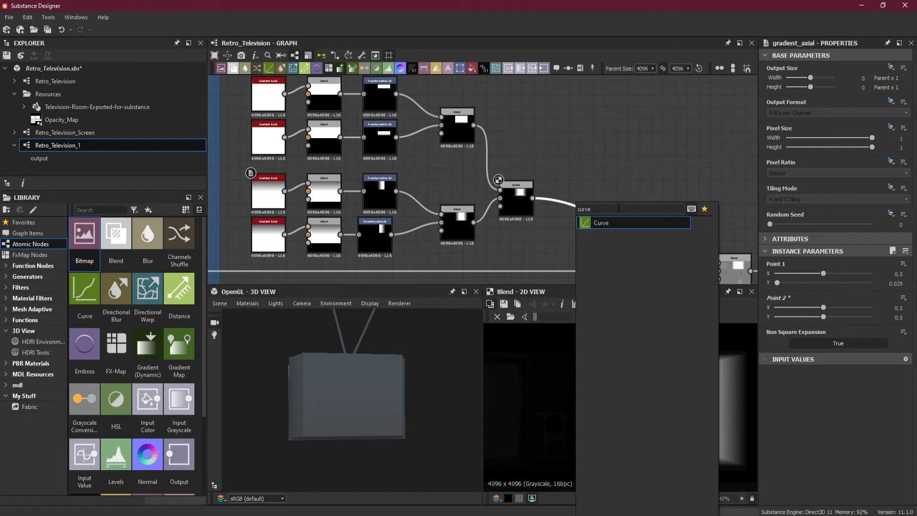
left_click(607, 221)
left_click_drag(614, 229, 576, 205)
Add a key to the luminance curve at about position 0.33, value 0.34, and straighten the segment leading into it.
left_click_drag(324, 412, 416, 461)
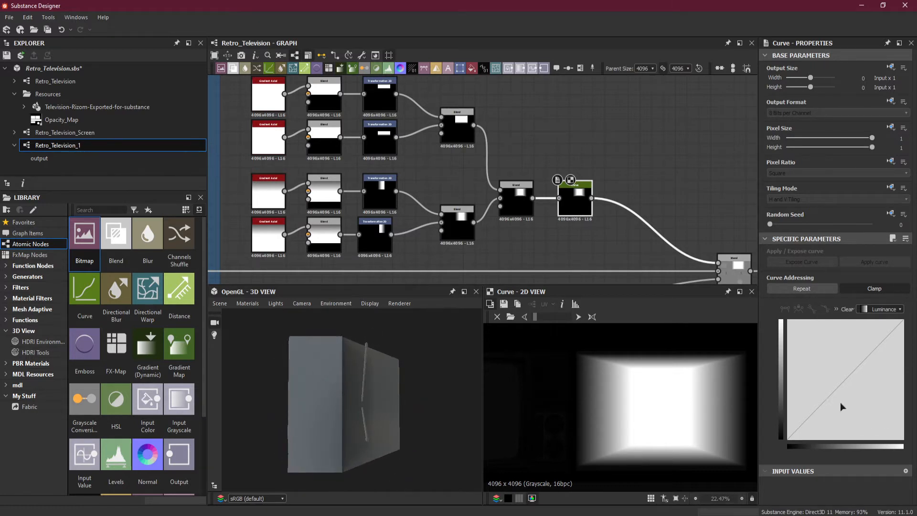
left_click(826, 398)
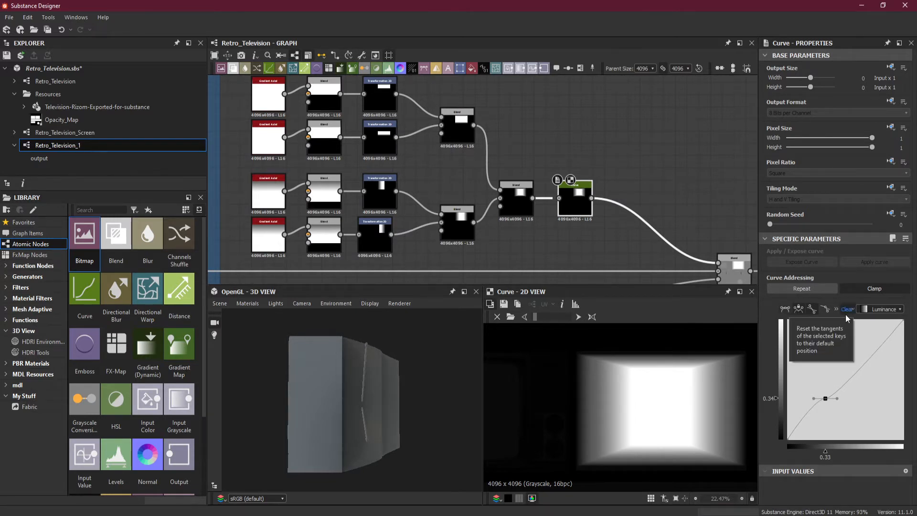
left_click(826, 311)
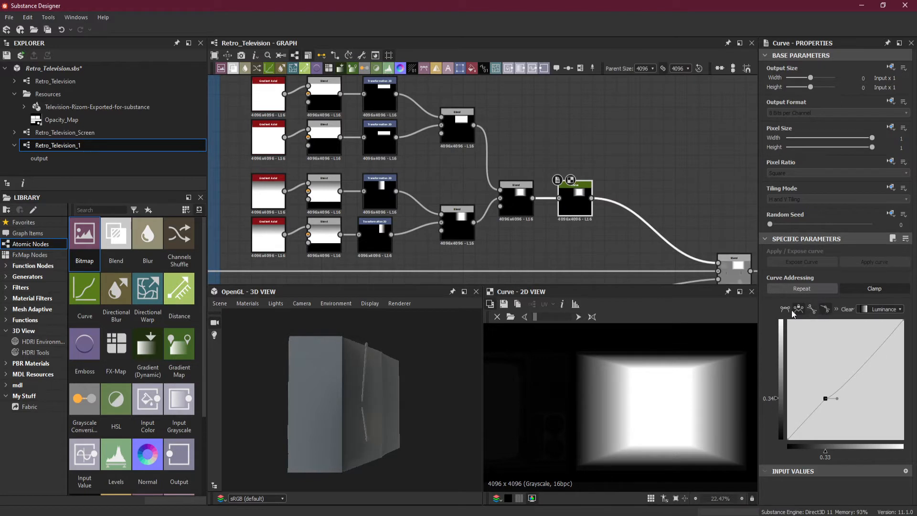
left_click(786, 311)
left_click(829, 309)
Move the curve's middle key to about position 0.28, value 0.40, while checking the back housing's profile in 3D.
left_click_drag(825, 399, 828, 388)
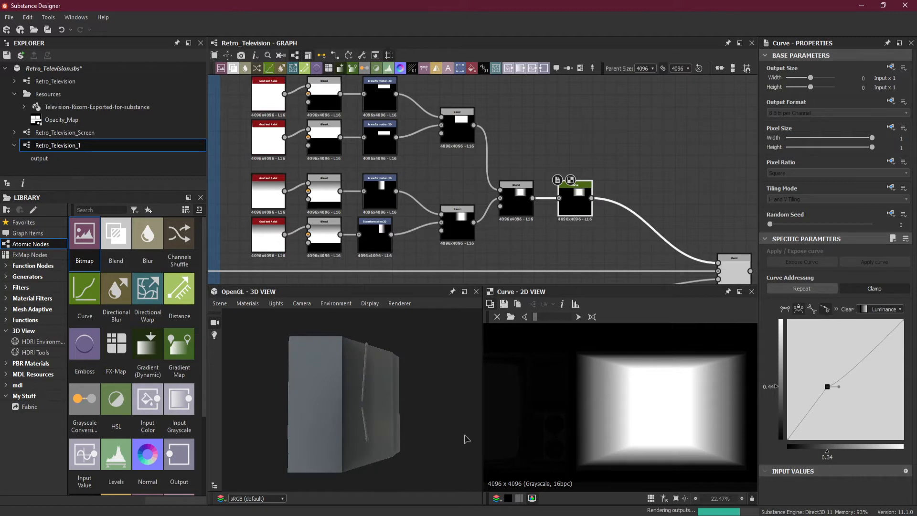
left_click_drag(361, 440, 244, 434)
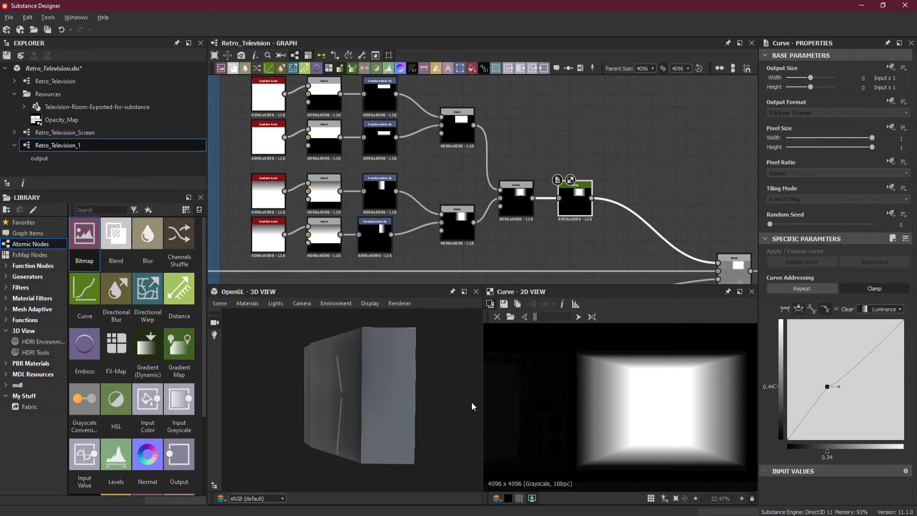
left_click_drag(405, 398, 420, 400)
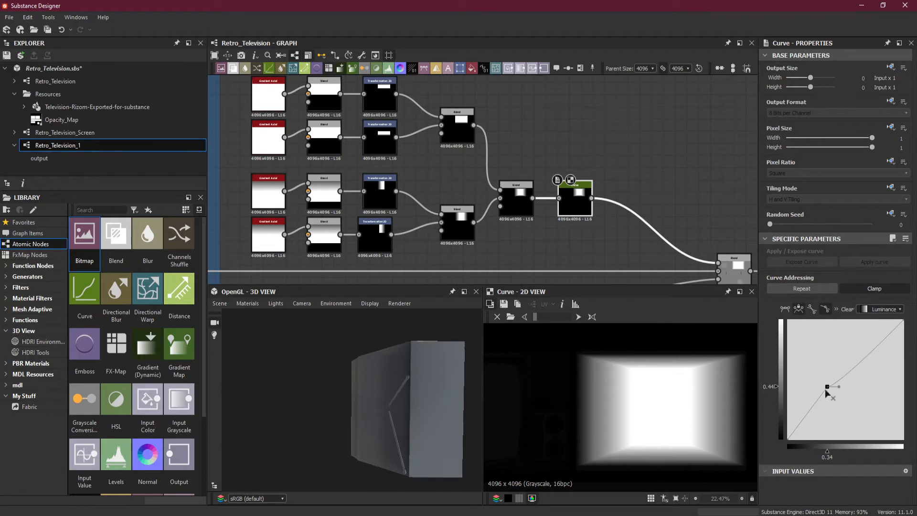
mouse_move(828, 387)
left_mouse_down()
mouse_move(818, 359)
mouse_move(820, 391)
left_mouse_up()
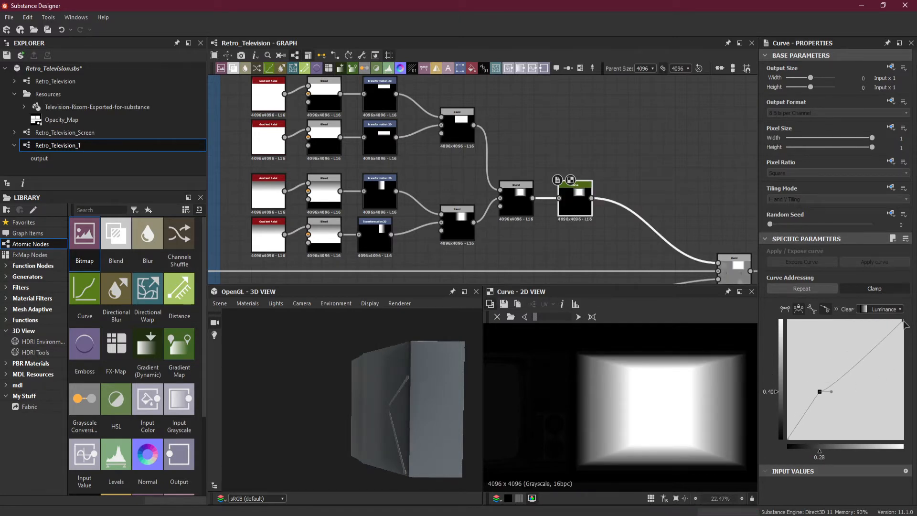
Lower the curve's end key to about 0.69 and inspect the housing's profile in 3D.
left_click_drag(903, 322, 905, 358)
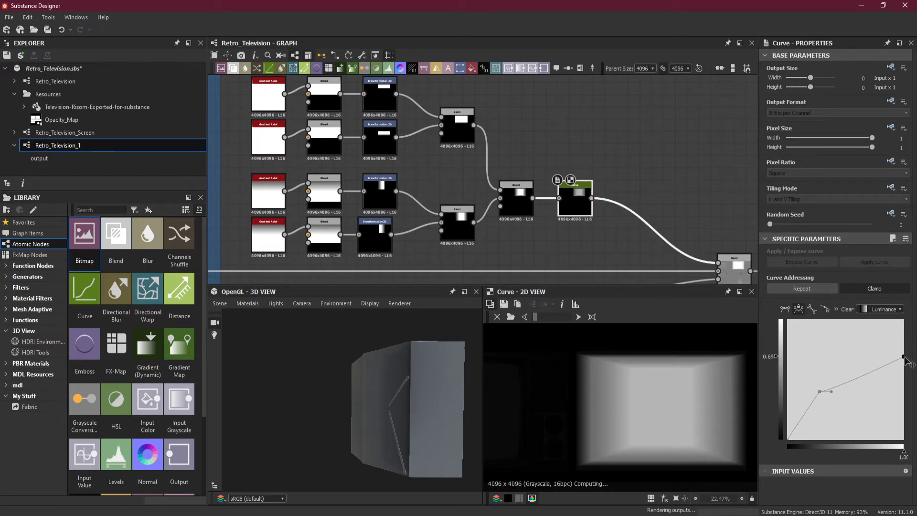
left_click_drag(480, 411, 270, 435)
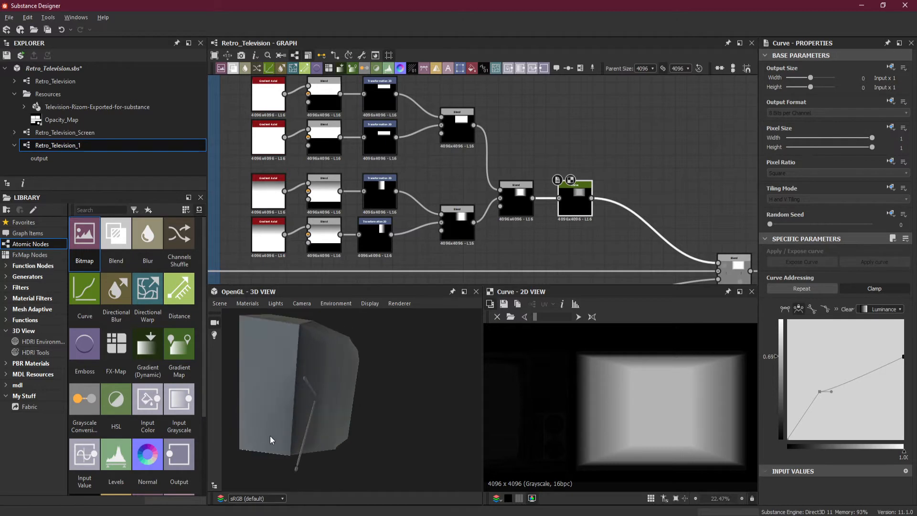
left_click_drag(418, 393, 399, 378)
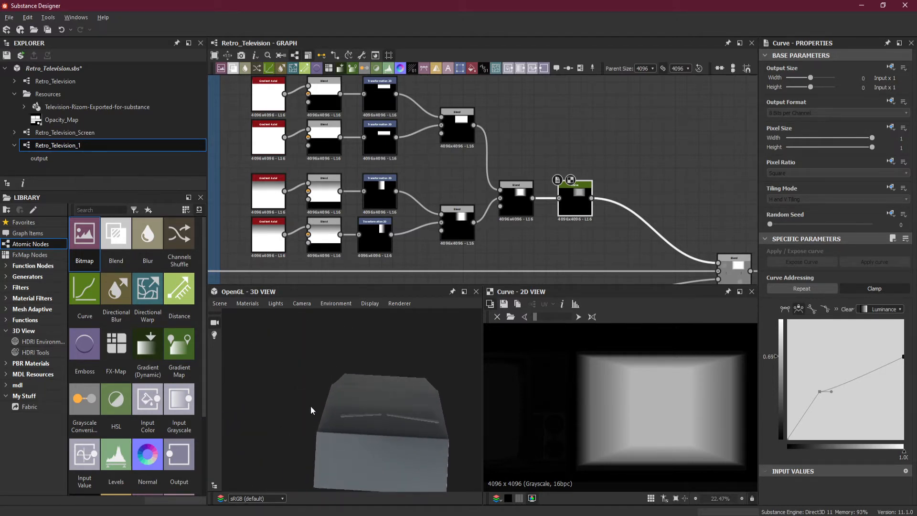
left_click_drag(311, 409, 315, 415)
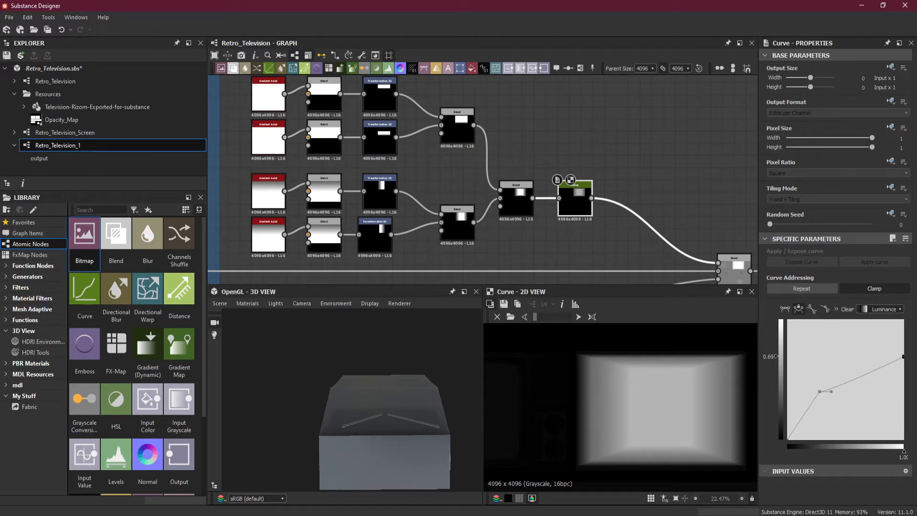
Lower the curve's end key to about 0.64 and move the middle key's outgoing tangent handle to about 0.40, 0.43.
left_click_drag(904, 358, 904, 363)
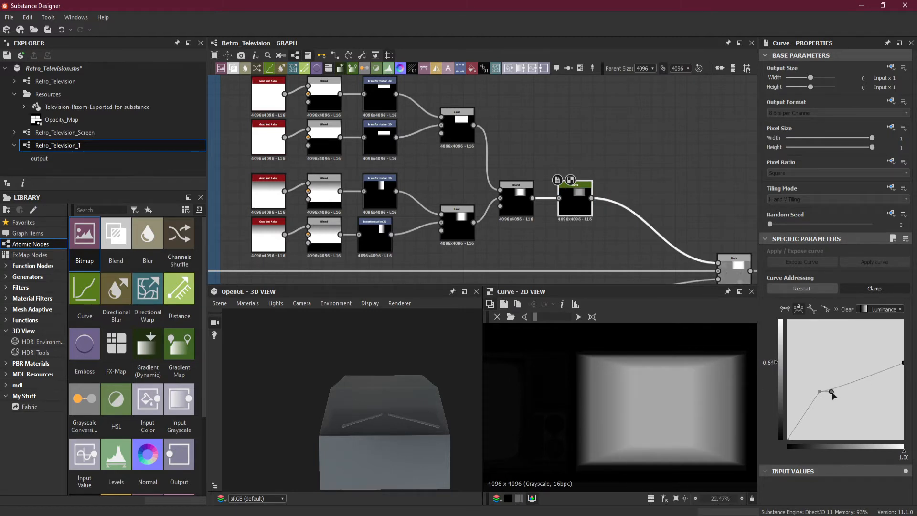
left_click_drag(832, 391, 833, 388)
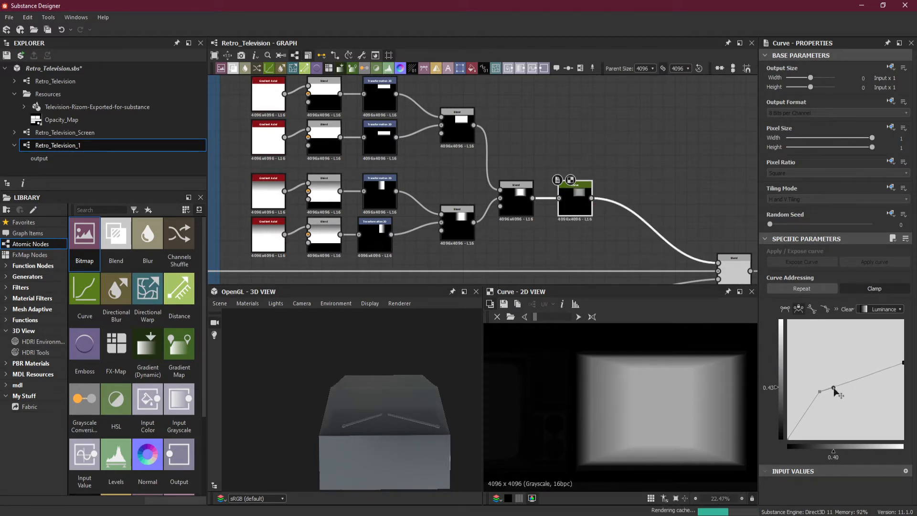
left_click(821, 392)
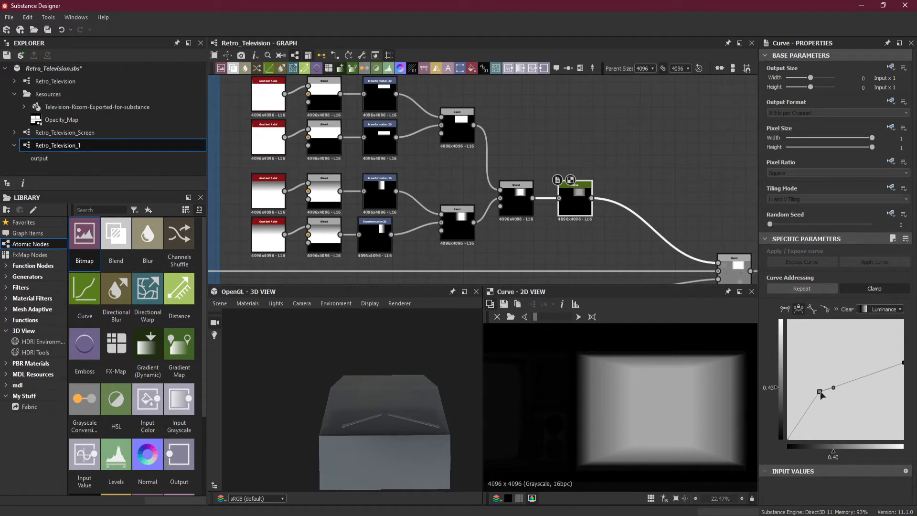
Lower the curve's middle key to about position 0.29, value 0.32, and the end key to about 0.62.
left_click_drag(820, 392, 821, 401)
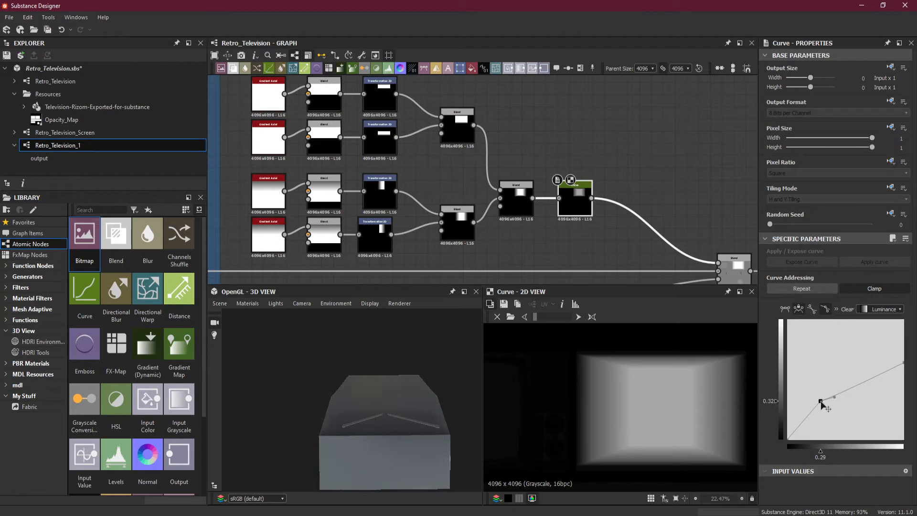
left_click(903, 363)
left_click_drag(903, 363, 905, 372)
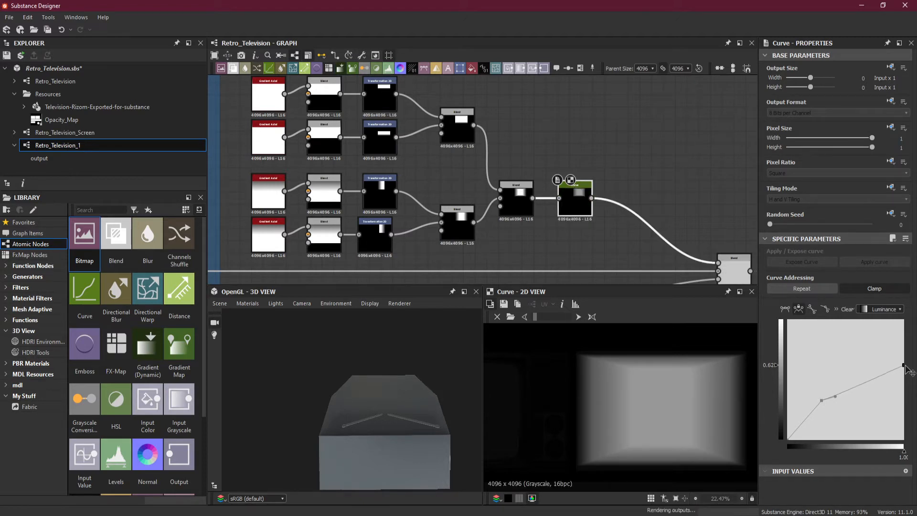
Lower the middle key further and shift both curve keys toward the start, with the end key at about position 0.80, value 0.52.
left_click(821, 401)
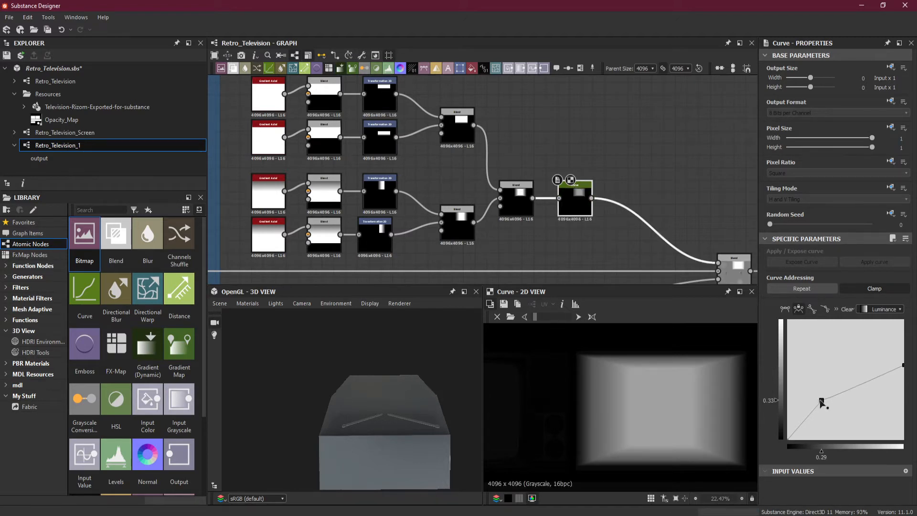
left_click_drag(821, 402, 824, 412)
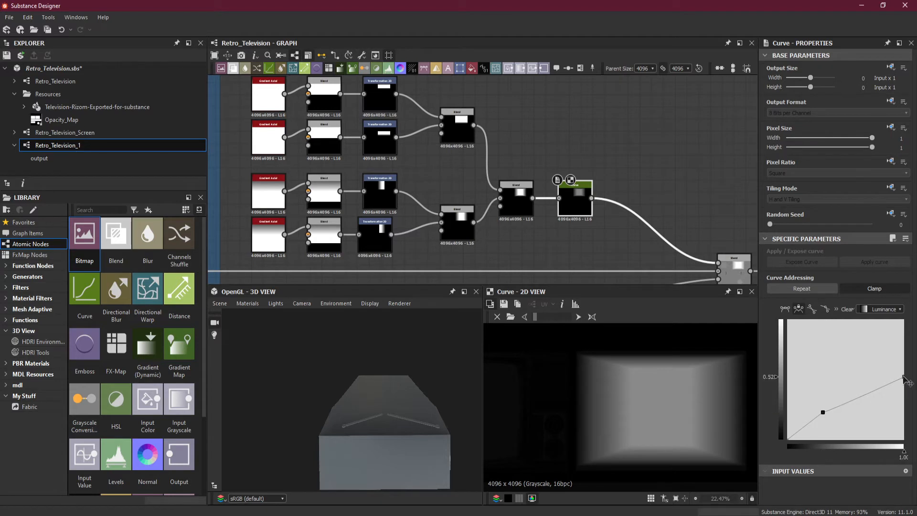
left_click_drag(903, 378, 888, 377)
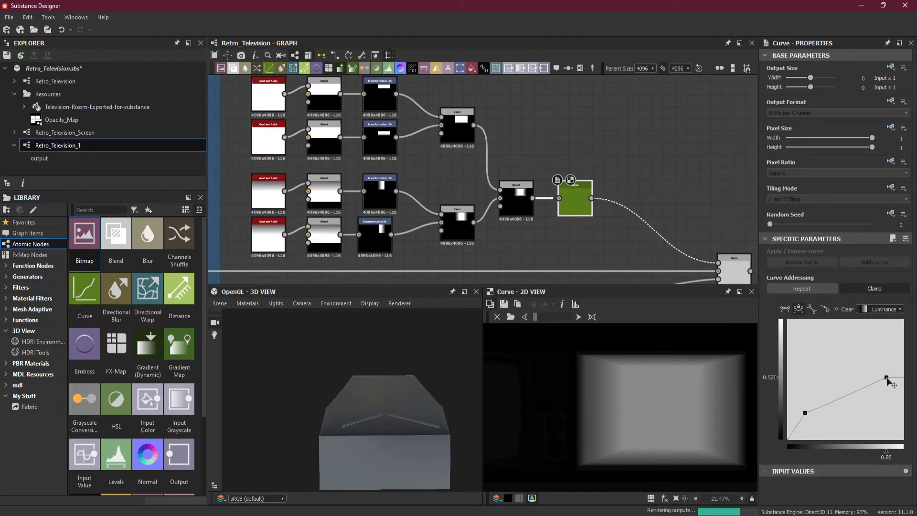
left_click_drag(888, 377, 881, 378)
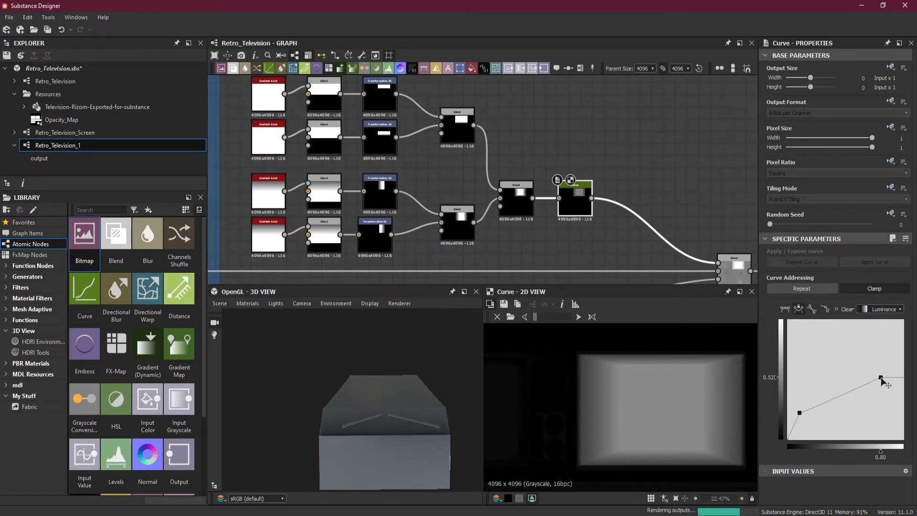
Set the curve's middle key to about position 0.10, value 0.20, and its end key to about position 0.80, value 0.45.
left_click_drag(480, 411, 402, 382)
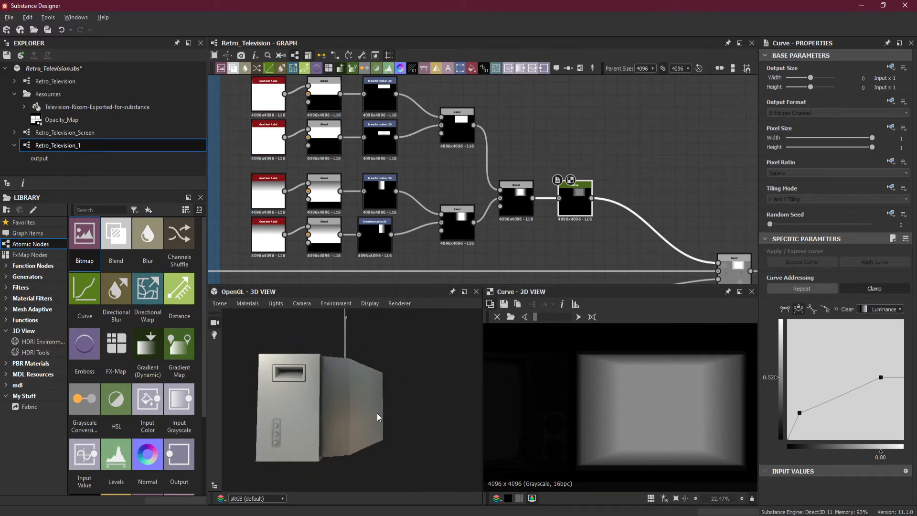
left_click_drag(377, 415, 398, 420)
scroll(566, 249, "down", 1)
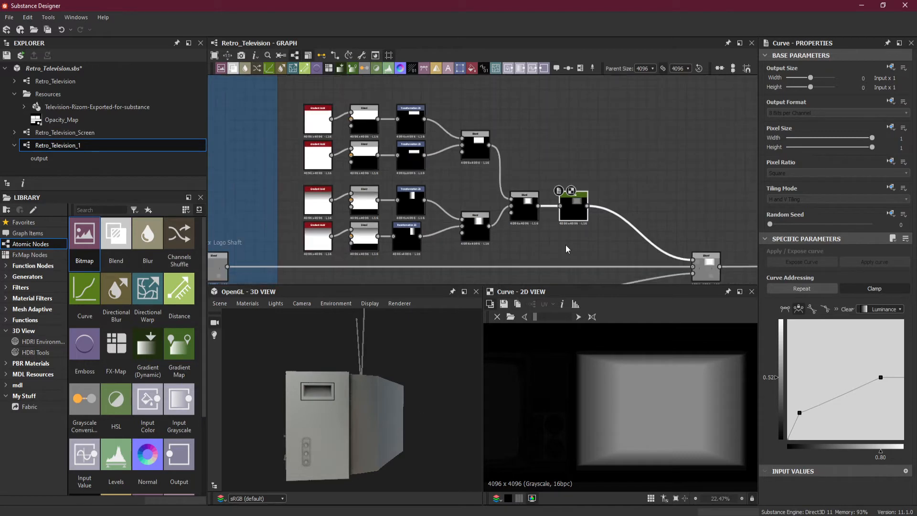
left_click(799, 414)
left_click(879, 377)
left_click_drag(881, 379, 882, 391)
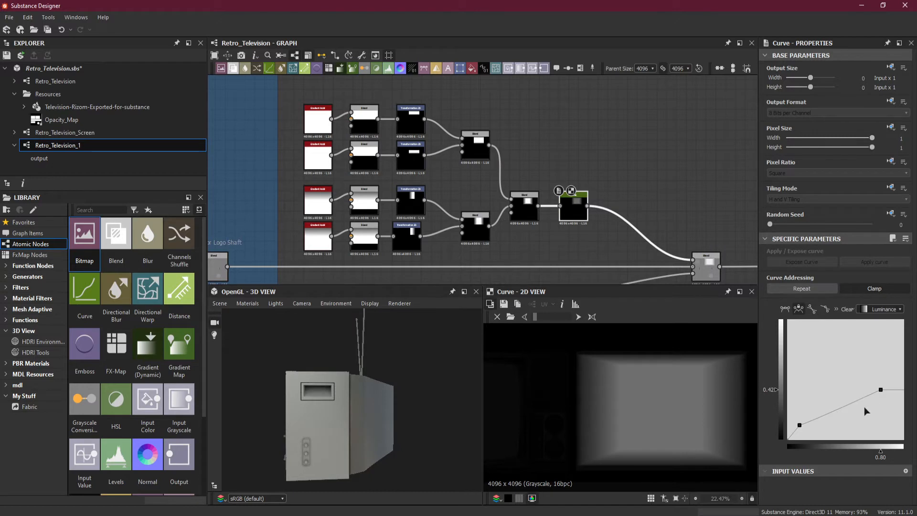
left_click_drag(801, 425, 799, 416)
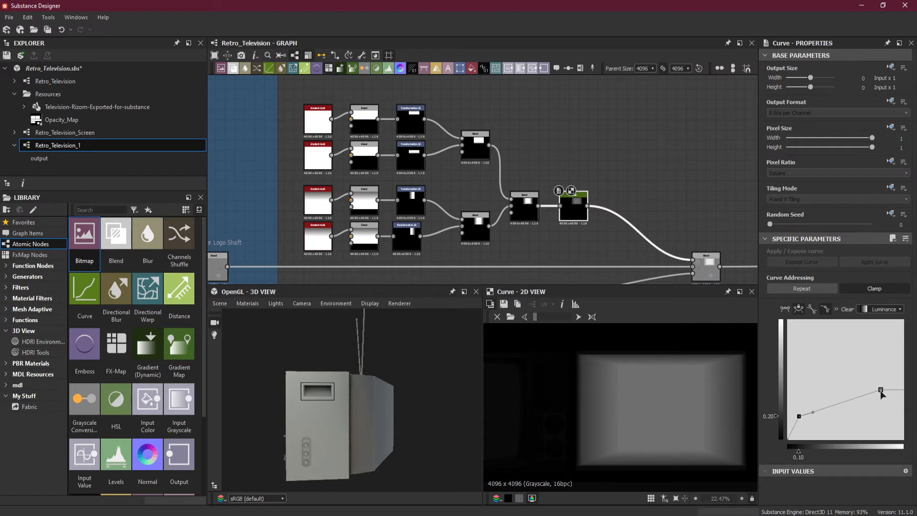
mouse_move(881, 391)
left_mouse_down()
mouse_move(881, 398)
mouse_move(882, 388)
left_mouse_up()
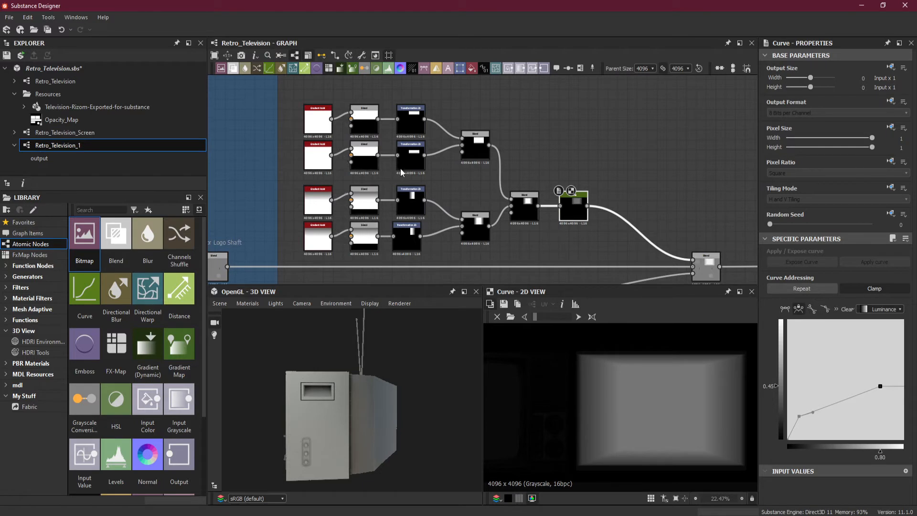
Lower Point 2 Y of the second Gradient Axial node to about 0.122 and inspect the housing's profile in 3D.
left_click(316, 161)
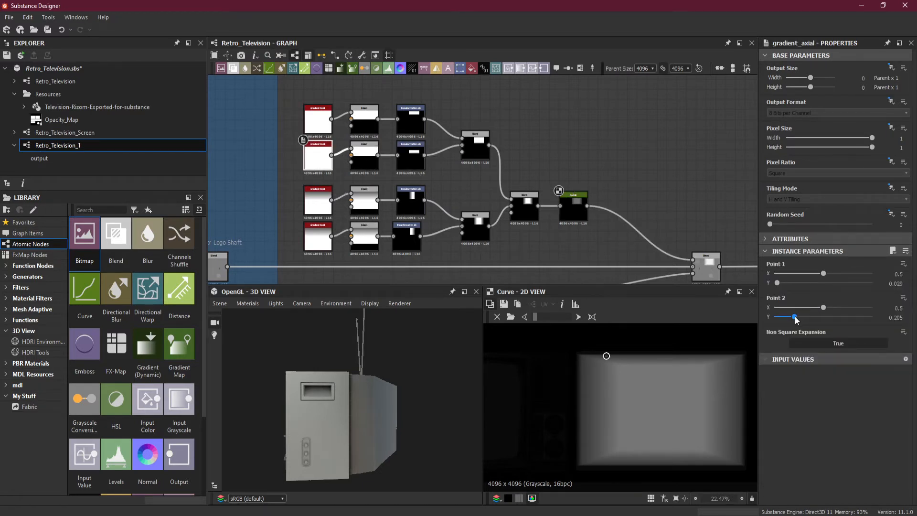
left_click_drag(796, 320, 794, 321)
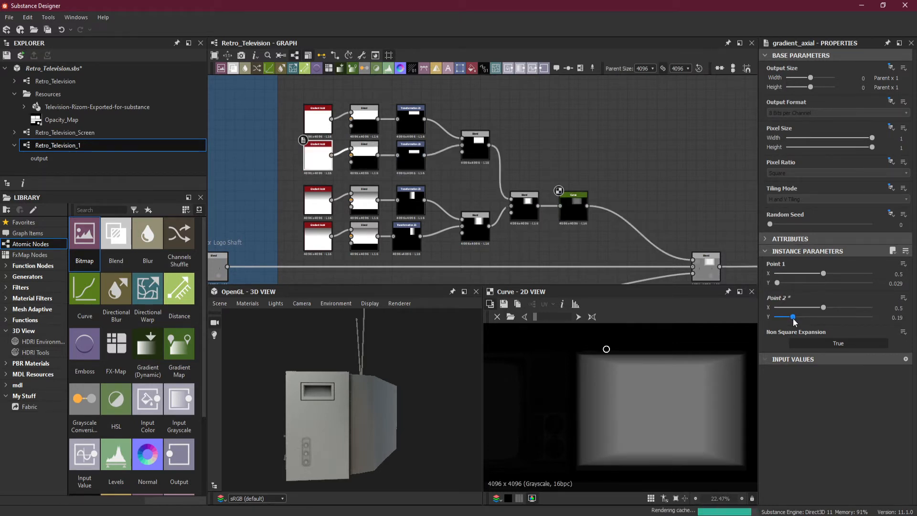
left_click_drag(794, 321, 793, 323)
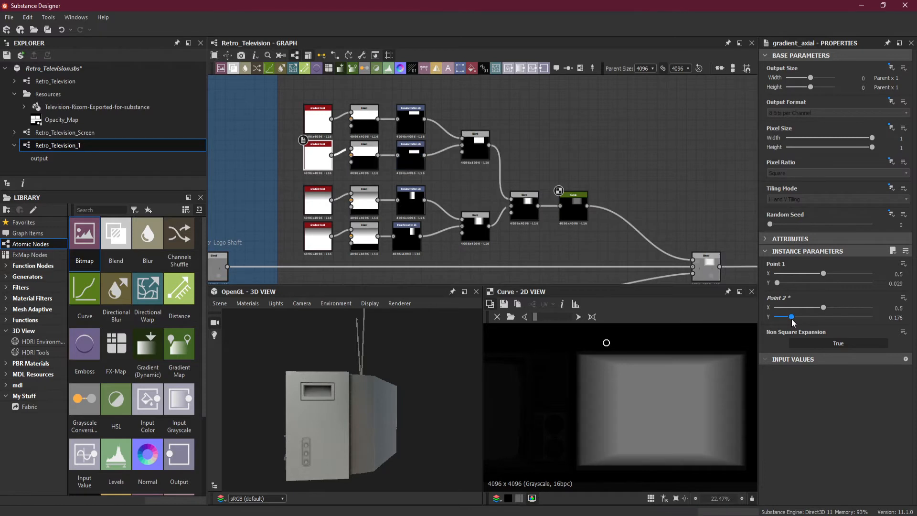
left_click_drag(792, 319, 786, 317)
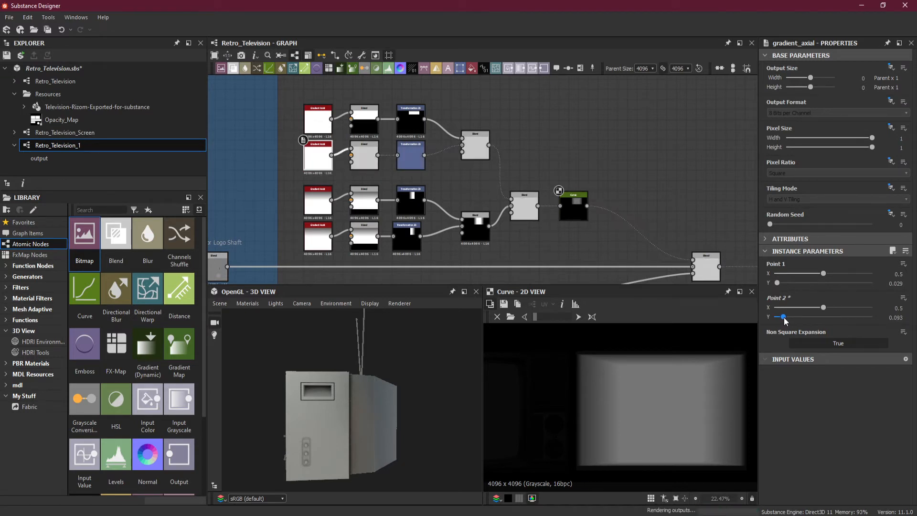
left_click_drag(445, 391, 414, 373)
scroll(600, 176, "down", 2)
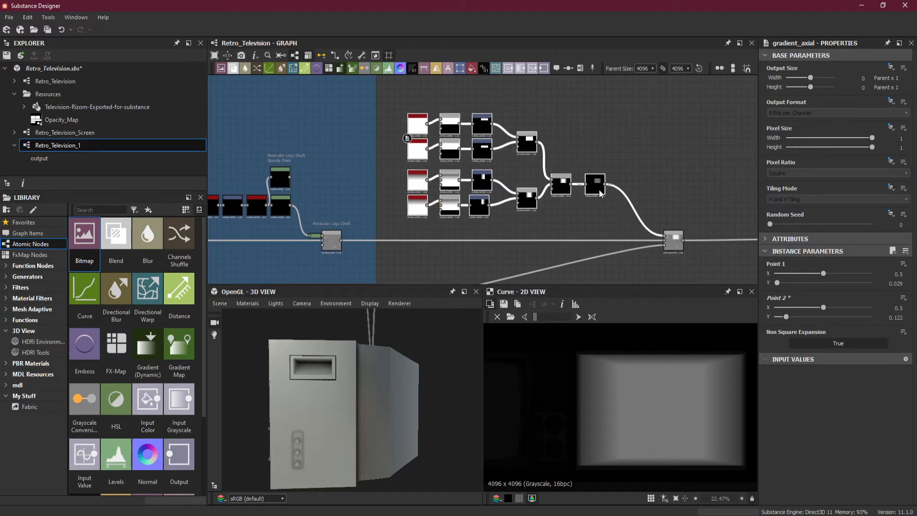
Move the final Blend node farther away from the Curve node along the main link.
scroll(610, 215, "down", 2)
middle_click_drag(615, 230, 537, 244)
scroll(537, 245, "up", 1)
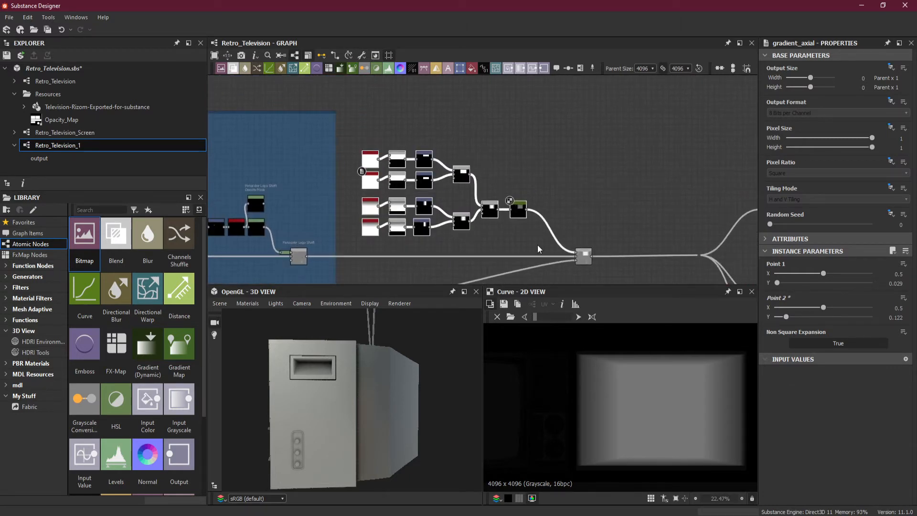
scroll(550, 205, "up", 1)
scroll(549, 219, "down", 2)
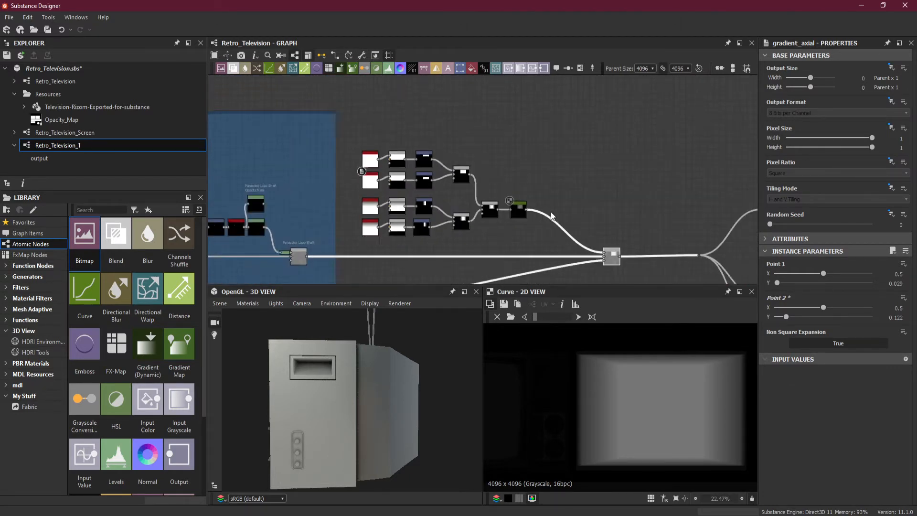
mouse_move(547, 218)
middle_mouse_down()
mouse_move(535, 218)
mouse_move(540, 208)
middle_mouse_up()
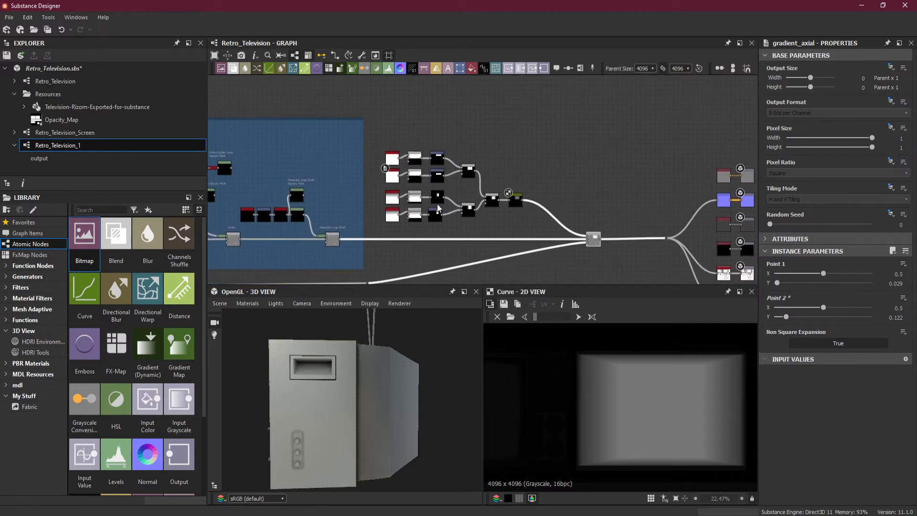
scroll(497, 196, "down", 1)
middle_click_drag(480, 168, 488, 181)
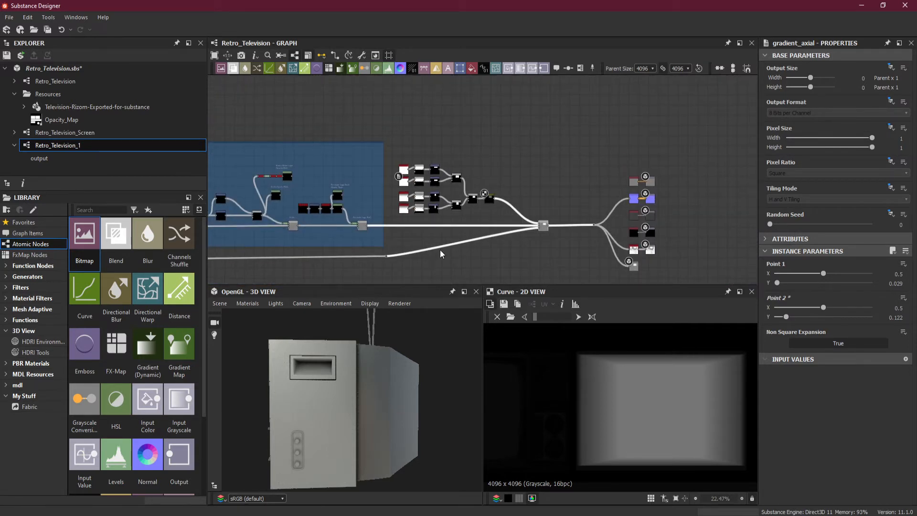
Insert a Dot node on the lower link into the final Blend and place it just under the main link, near the group's start.
scroll(454, 243, "up", 2)
left_click(451, 245, "alt")
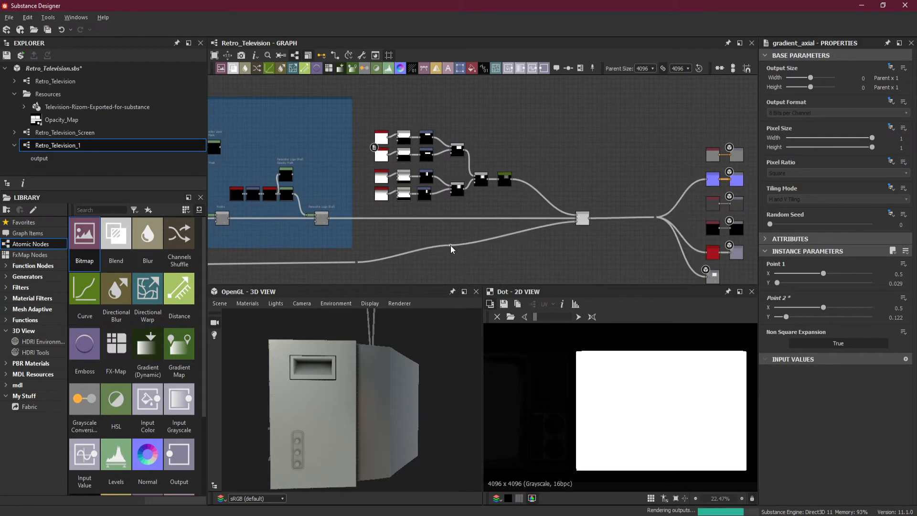
left_click_drag(451, 245, 373, 225)
scroll(442, 212, "down", 2)
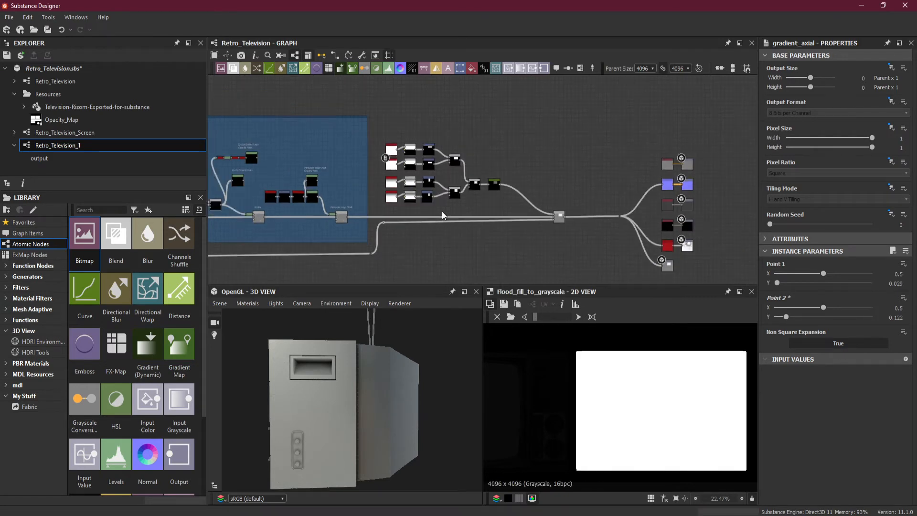
middle_click_drag(502, 220, 504, 235)
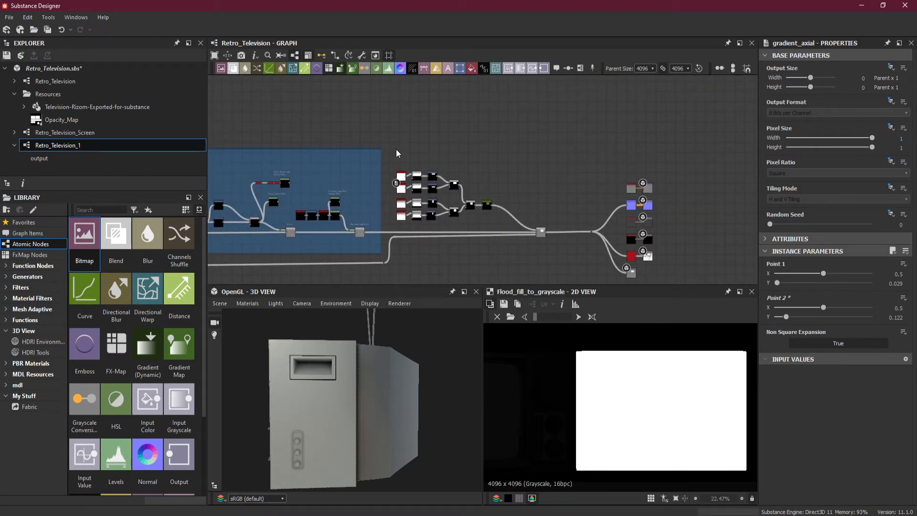
Add a frame around the selected back-side gradient nodes and final Blend, and extend its lower edge below them.
right_click(541, 234)
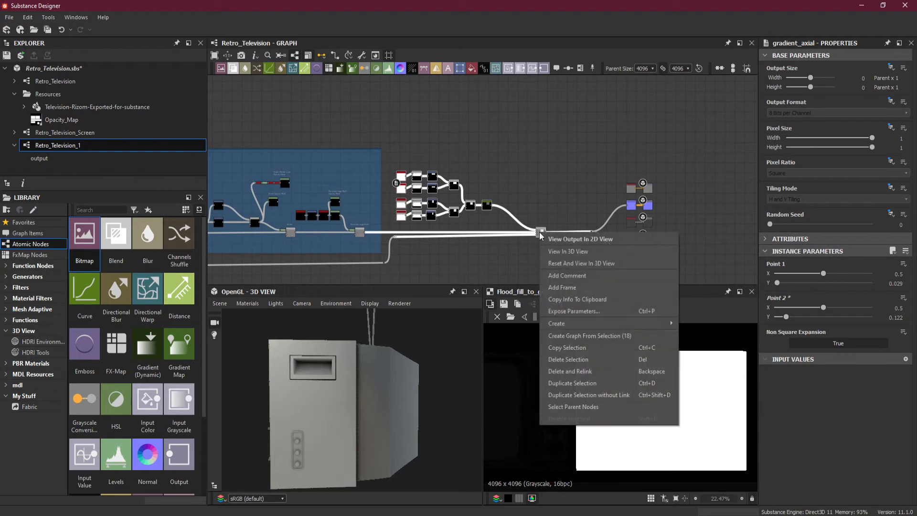
left_click(600, 293)
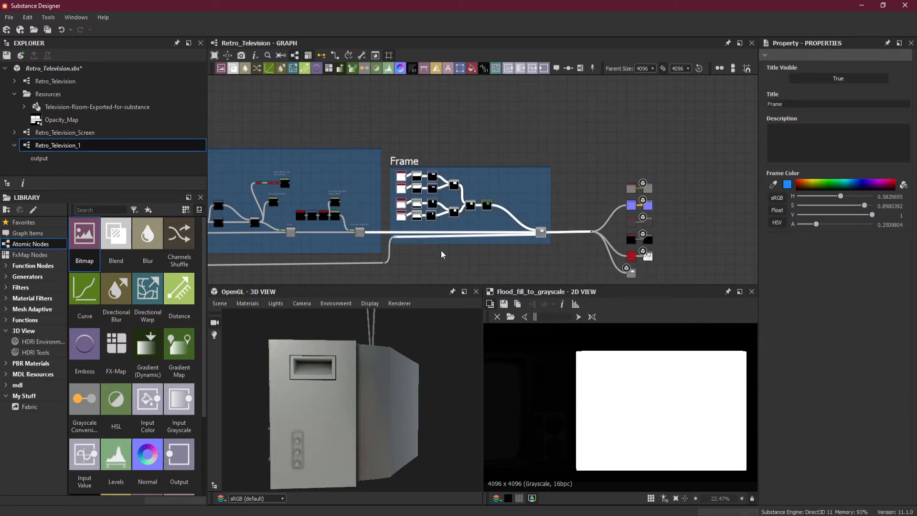
left_click_drag(440, 245, 440, 252)
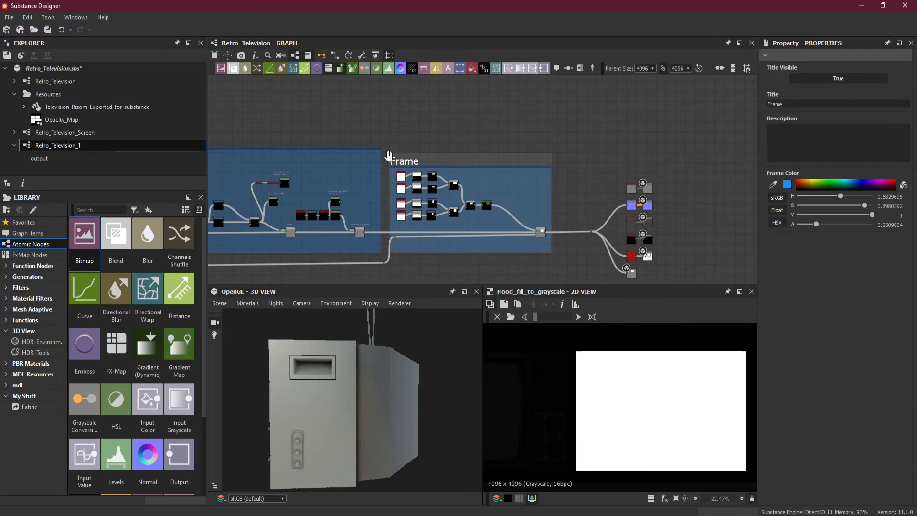
Extend the frame's upper edge above the nodes and title the frame "Television Back Side Layer 1".
scroll(406, 158, "up", 4)
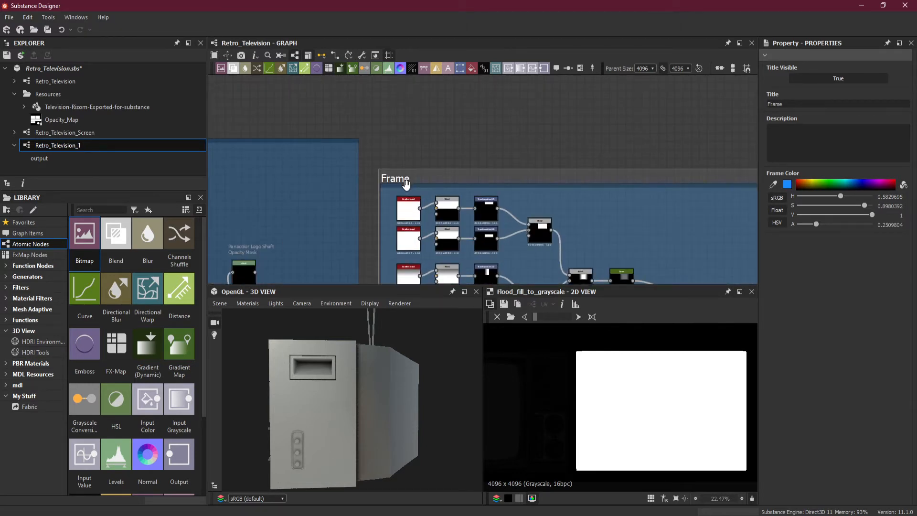
left_click_drag(407, 185, 411, 139)
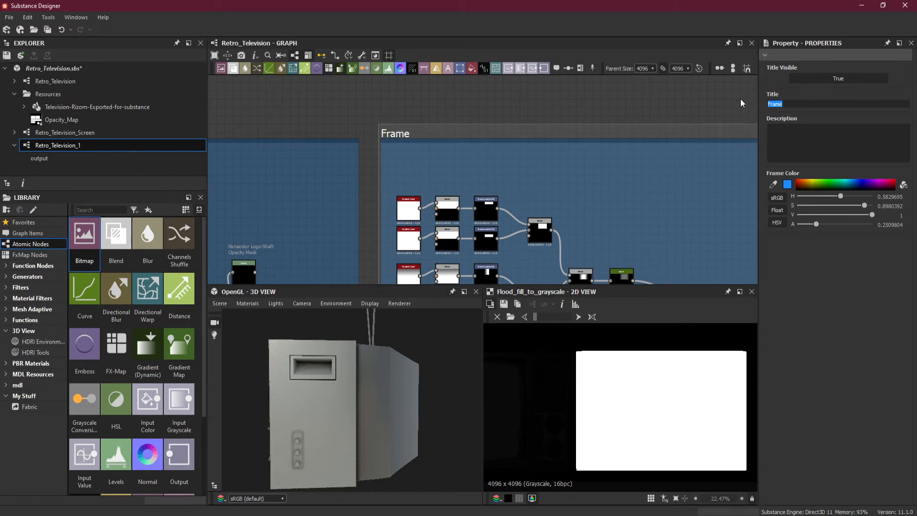
type("Television Back Side Layer")
type("1")
key("Return")
scroll(646, 164, "down", 5)
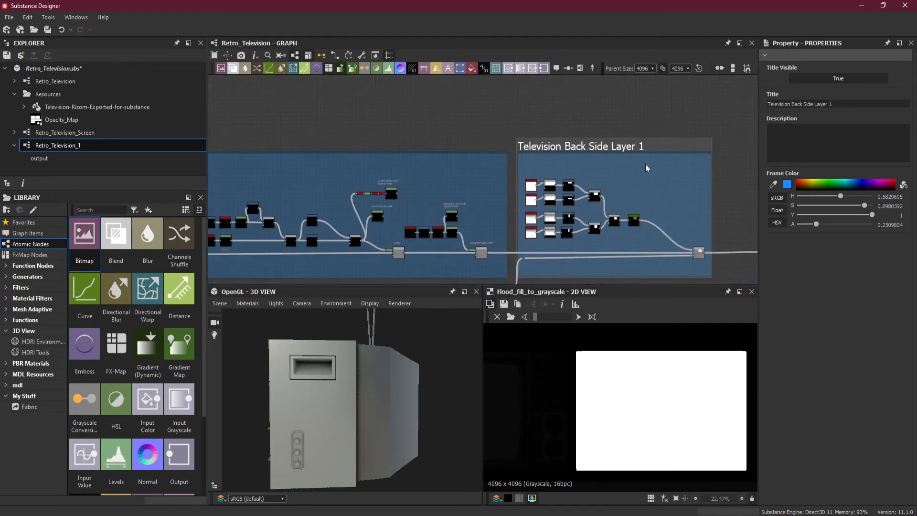
Show the final Blend's height map in 2D and examine the housing's lower corner up close in 3D.
middle_click_drag(600, 185, 469, 183)
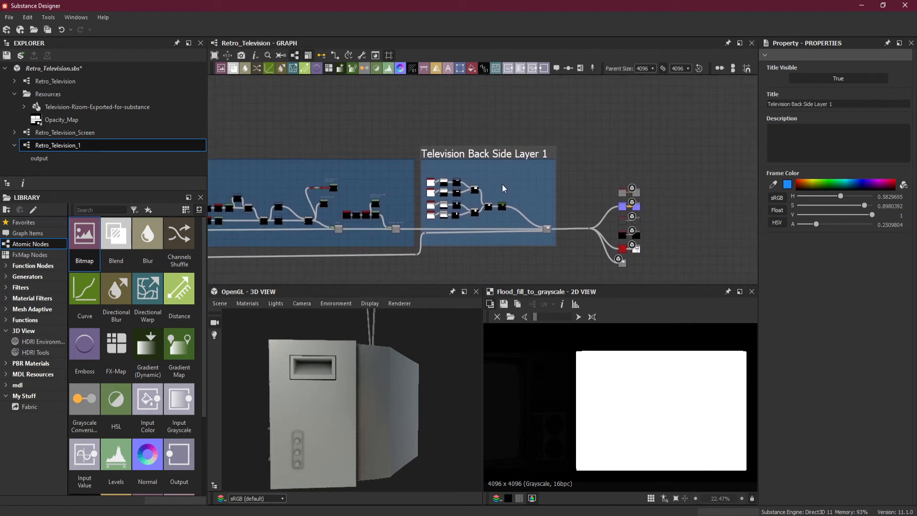
left_click(547, 229)
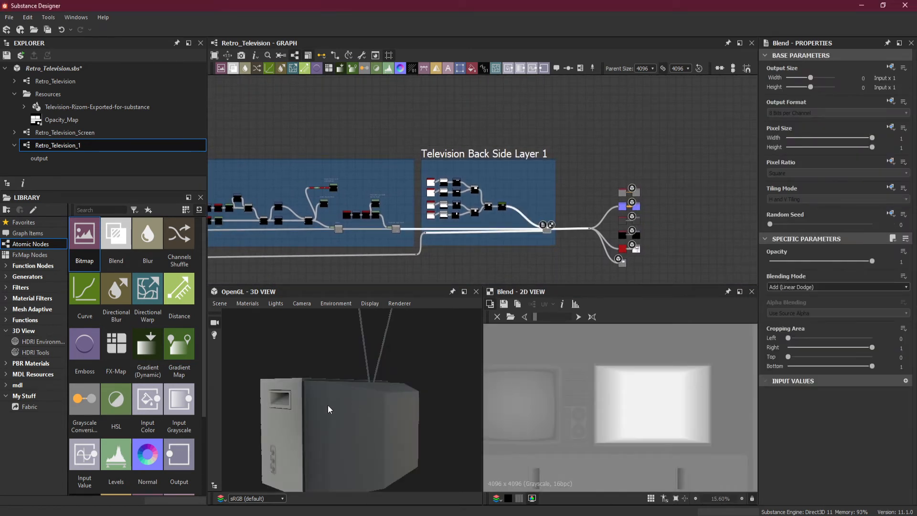
left_click_drag(328, 405, 404, 376)
scroll(488, 206, "up", 6)
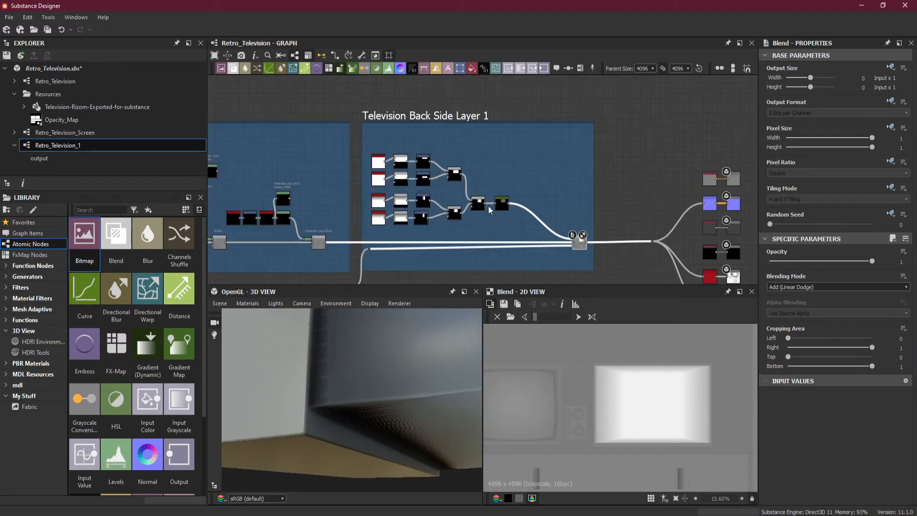
middle_click_drag(413, 194, 453, 185)
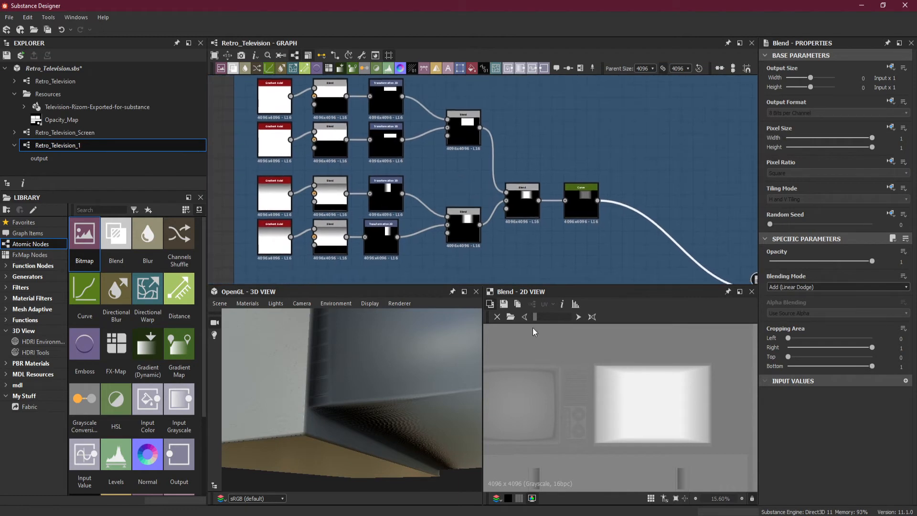
scroll(654, 431, "up", 3)
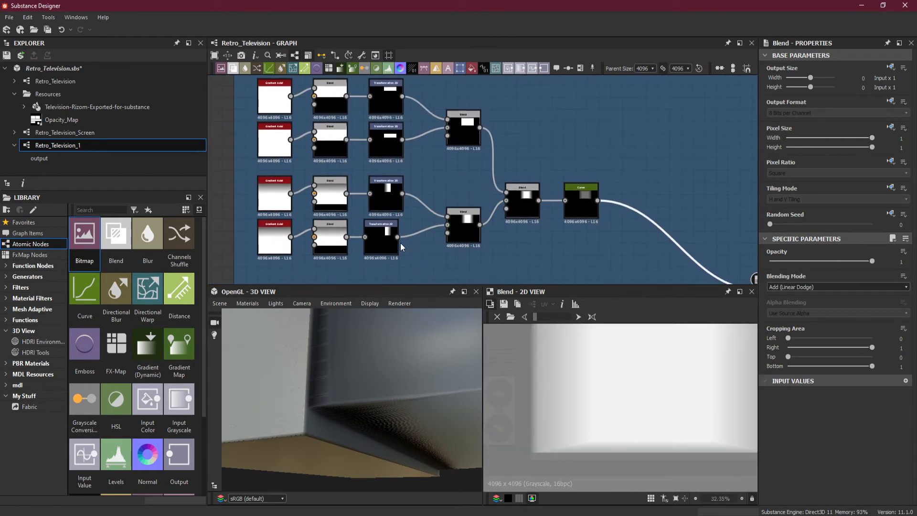
Display the second Transformation 2D node's output and nudge it slightly upward to a Y offset of -0.6718.
left_click(385, 149)
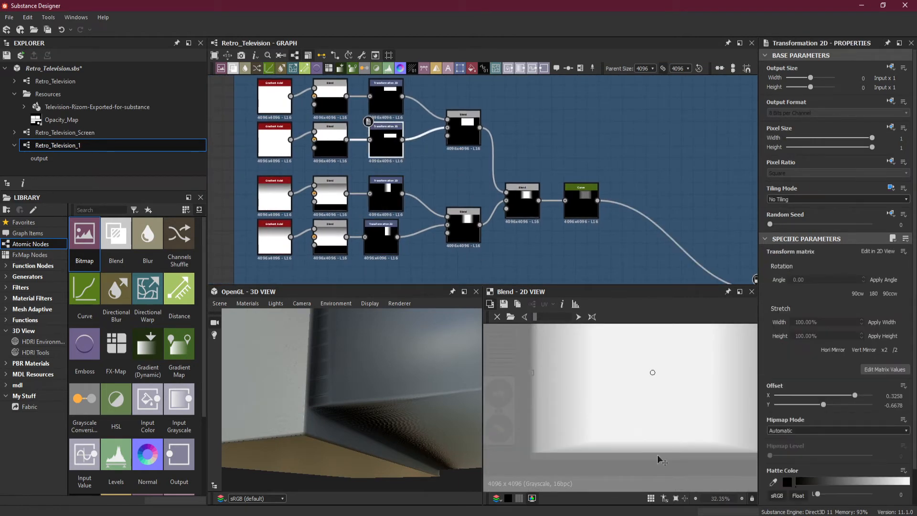
double_click(390, 147)
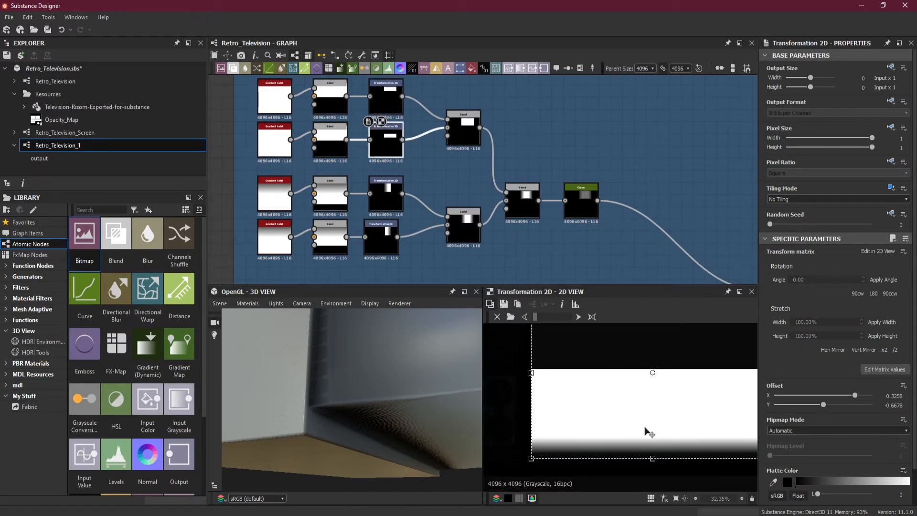
scroll(642, 468, "up", 1)
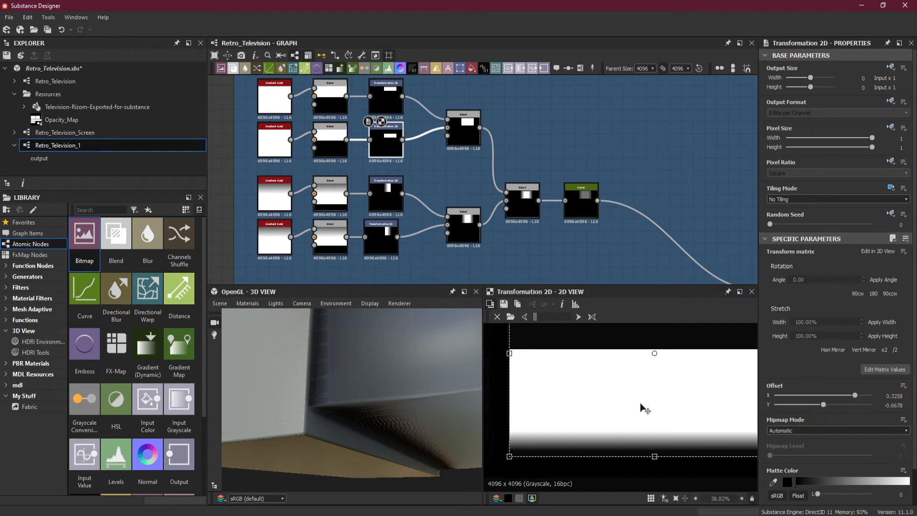
key("Down")
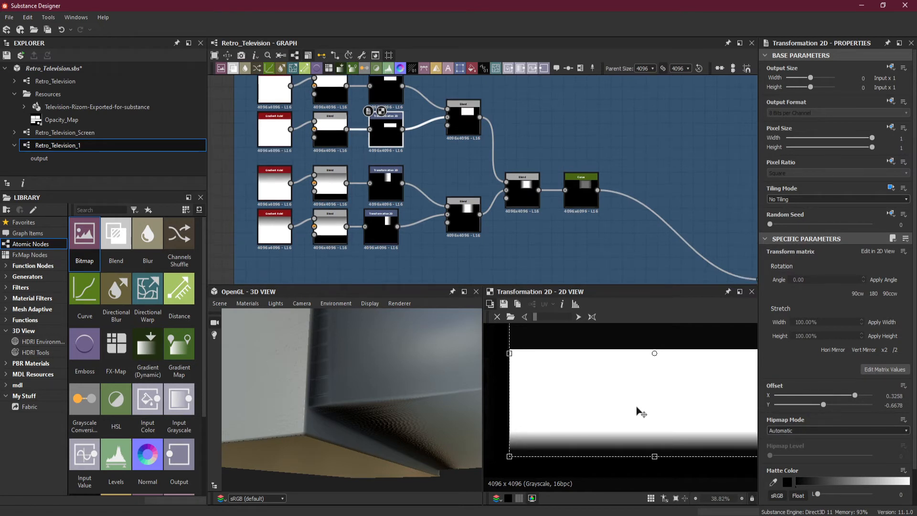
key("Up")
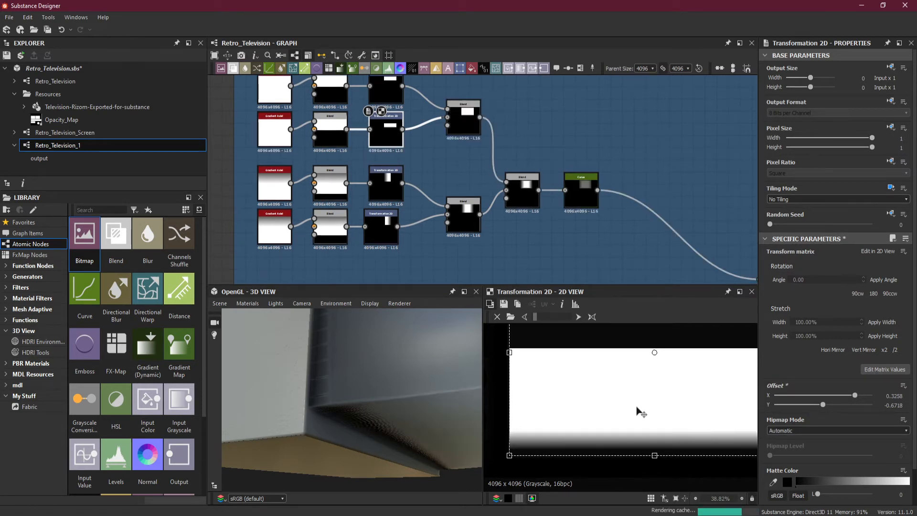
Try shifting the second Transformation 2D's gradient down to a Y offset of about -0.5858, check it in 3D, and undo the shift.
left_click_drag(636, 410, 637, 430)
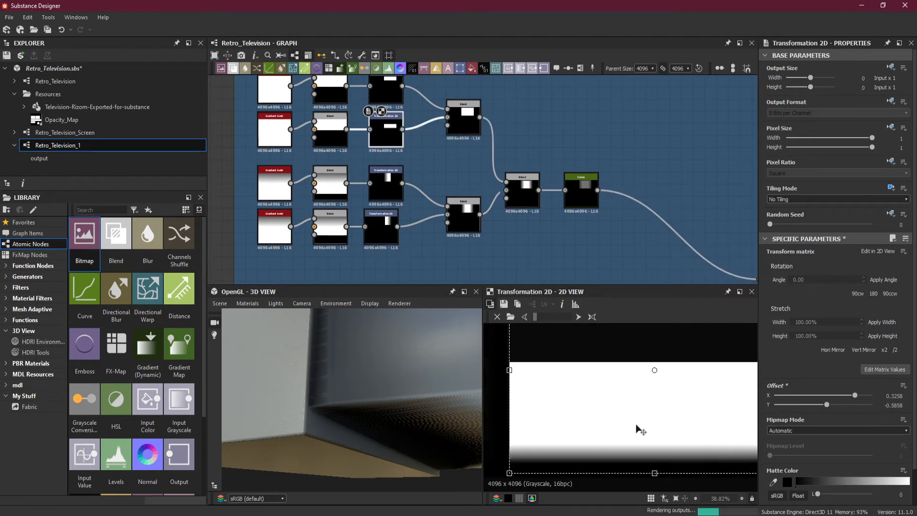
left_click_drag(367, 386, 407, 419)
key("ctrl+z")
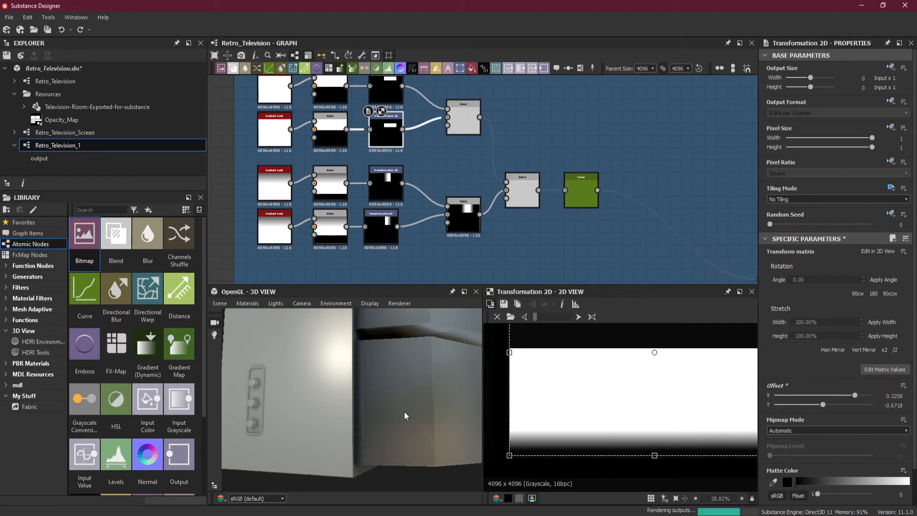
Try reshaping the Curve node's profile by adjusting its start point and moving its upper point to position 1.00, and undo the changes.
left_click_drag(404, 435, 410, 423)
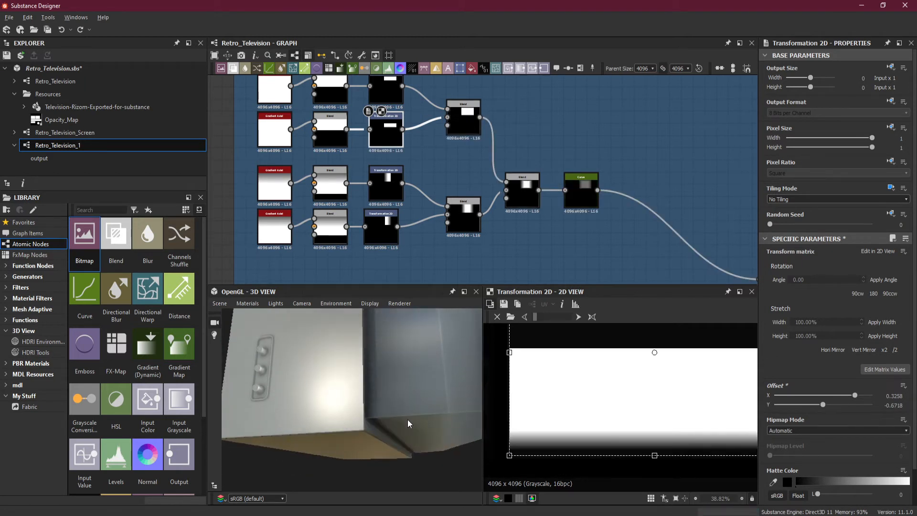
scroll(380, 393, "down", 1)
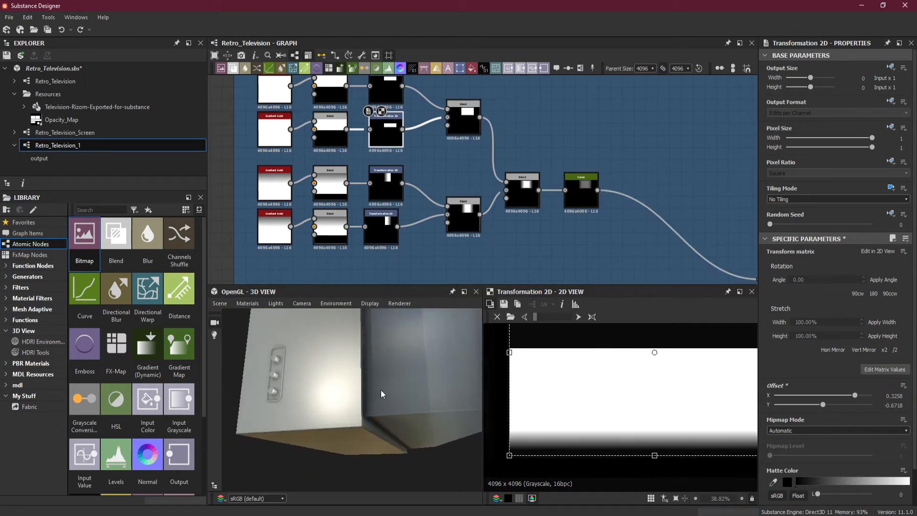
scroll(384, 385, "up", 1)
left_click(586, 215)
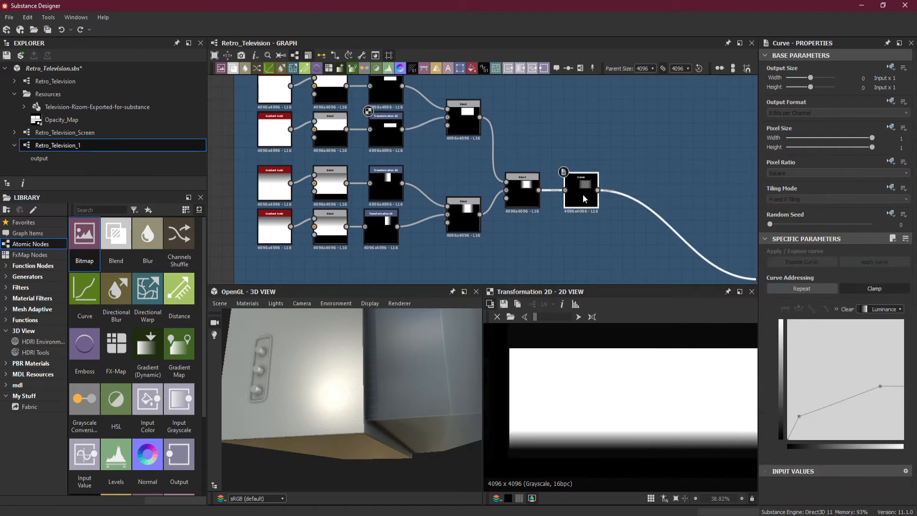
left_click_drag(799, 416, 800, 424)
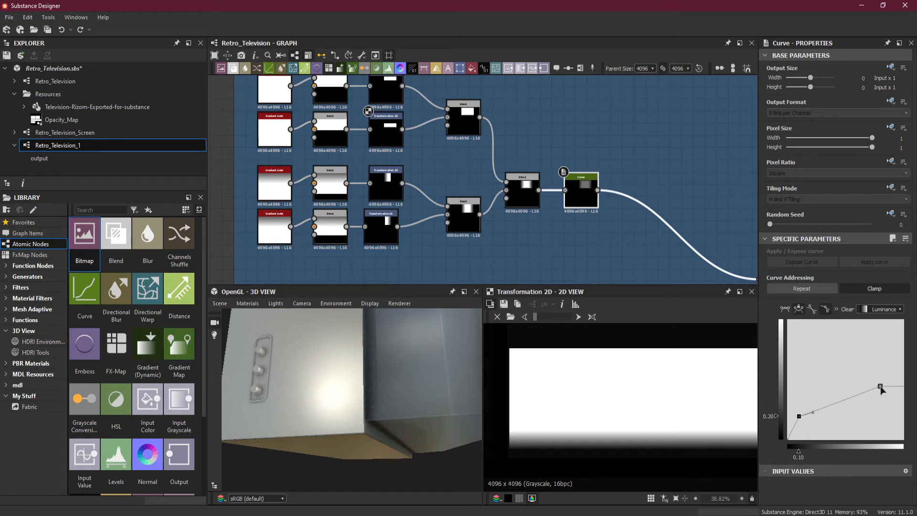
left_click_drag(881, 386, 908, 391)
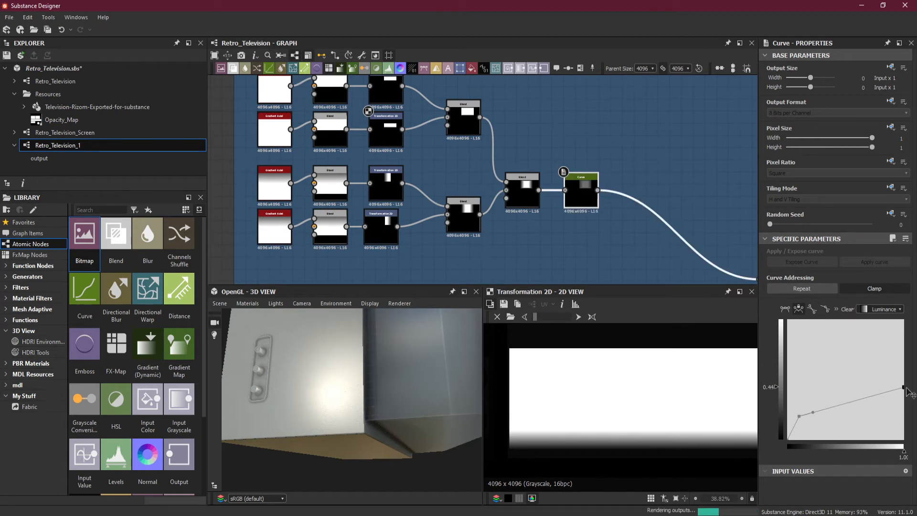
key("ctrl+z")
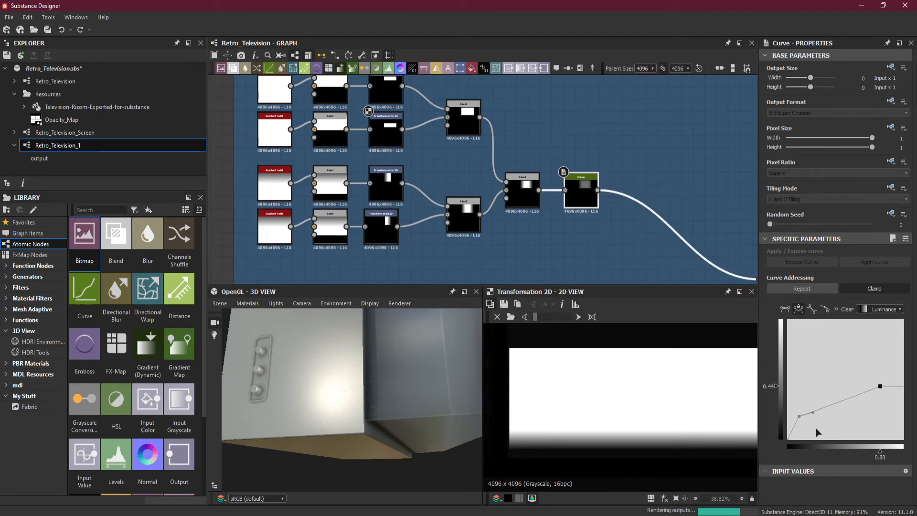
left_click_drag(788, 439, 788, 427)
key("ctrl+z")
key("ctrl+z")
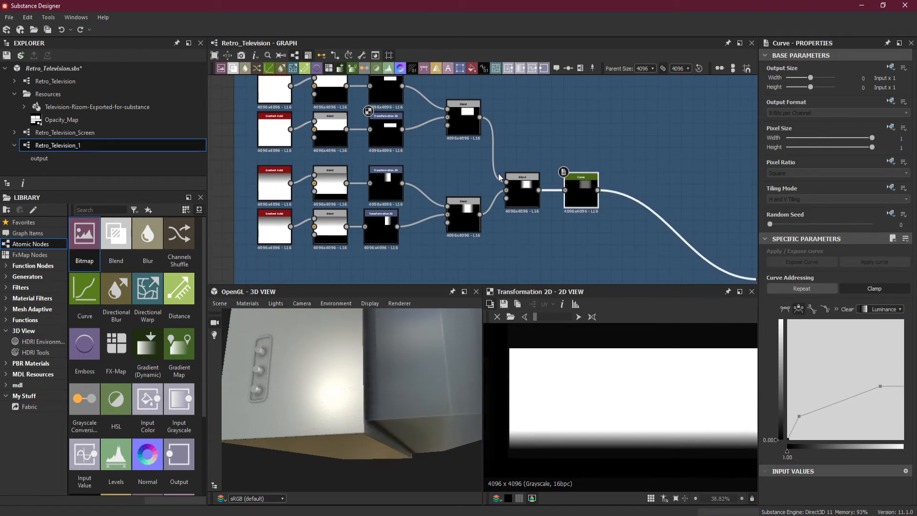
Try raising Point 2 Y of the second Gradient Axial node to 0.239 and undo the change.
middle_click_drag(425, 175, 484, 197)
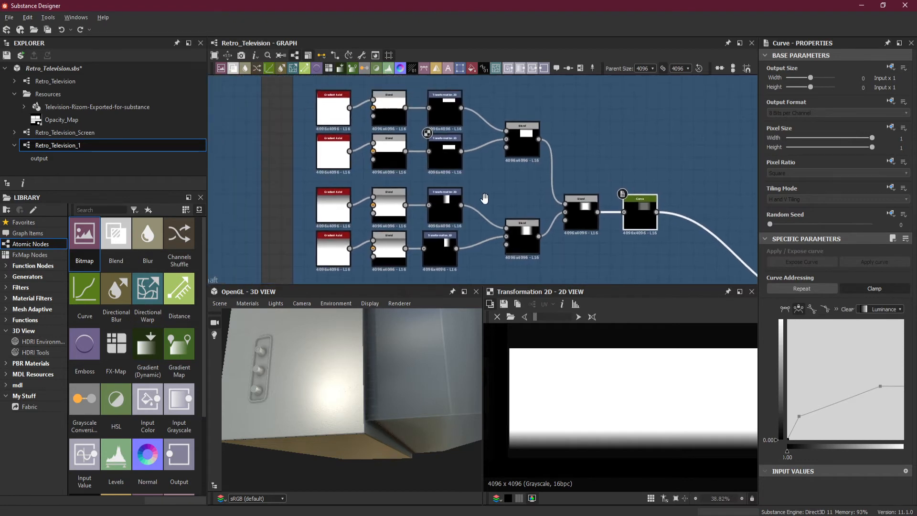
left_click(392, 156)
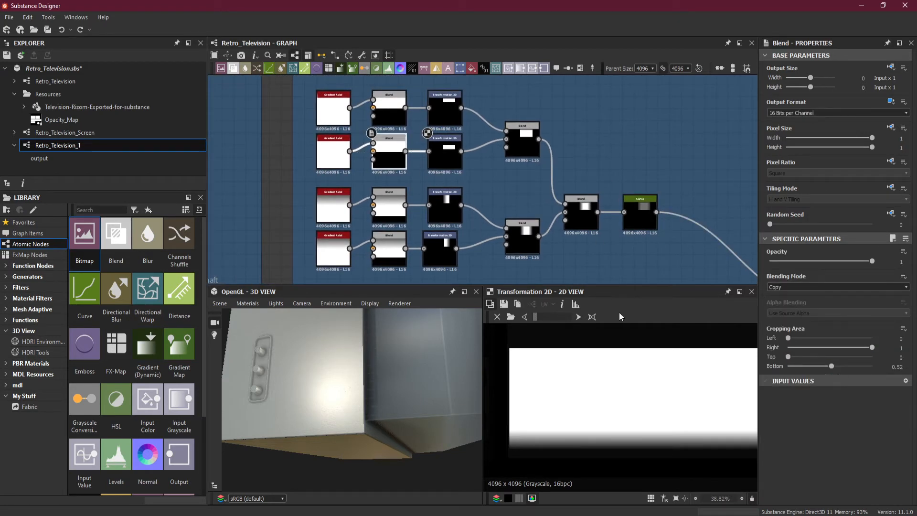
left_click(334, 154)
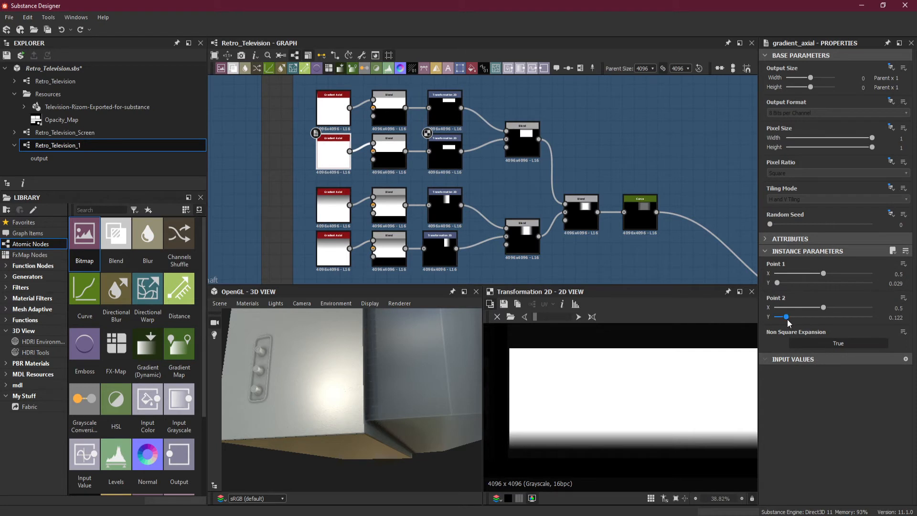
left_click_drag(786, 316, 799, 323)
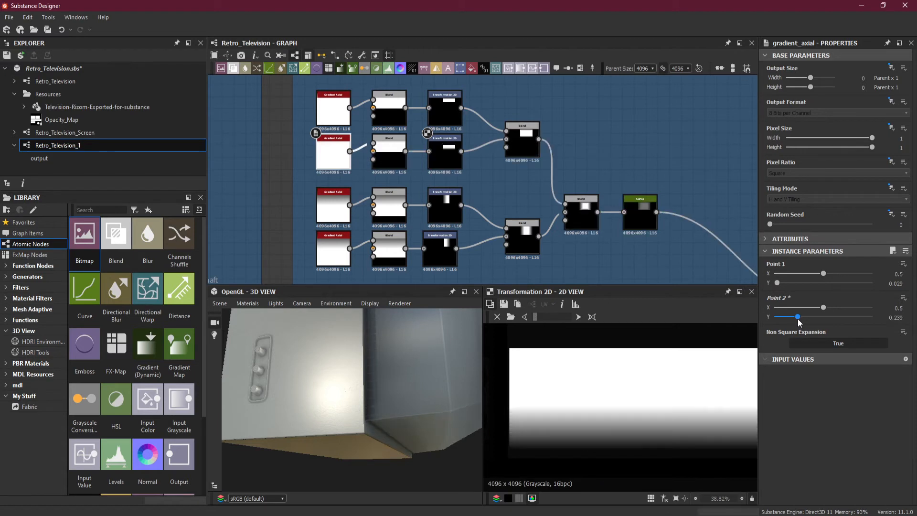
key("ctrl+z")
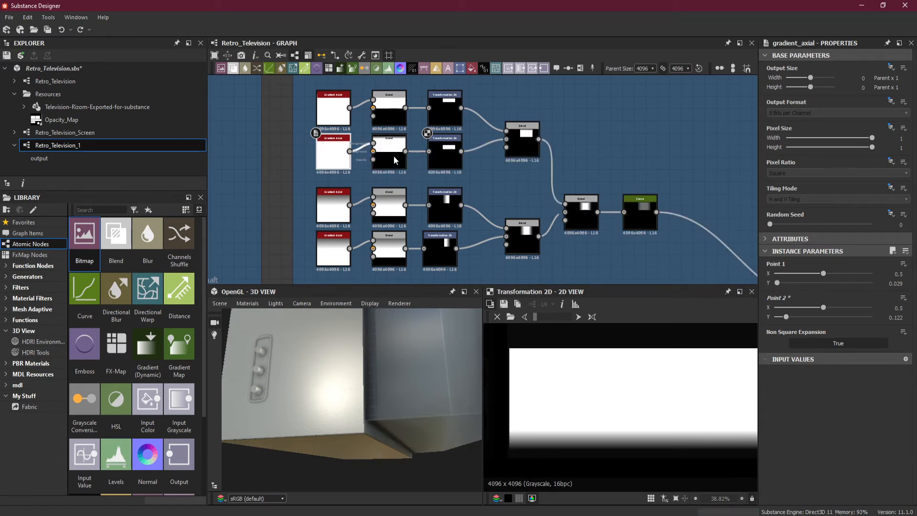
Try stretching the second Transformation 2D's lower edge down to a Y offset of about -0.5396 and undo the stretch.
left_click(439, 158)
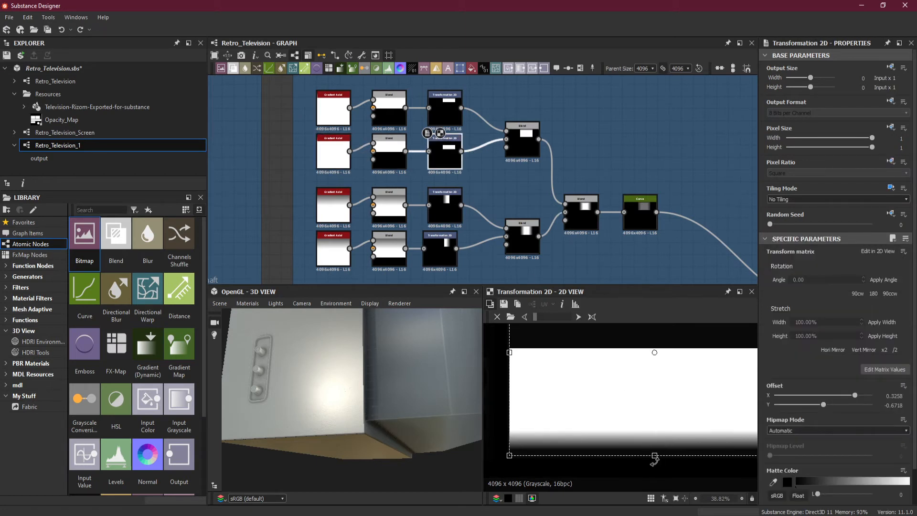
left_click_drag(654, 455, 654, 481)
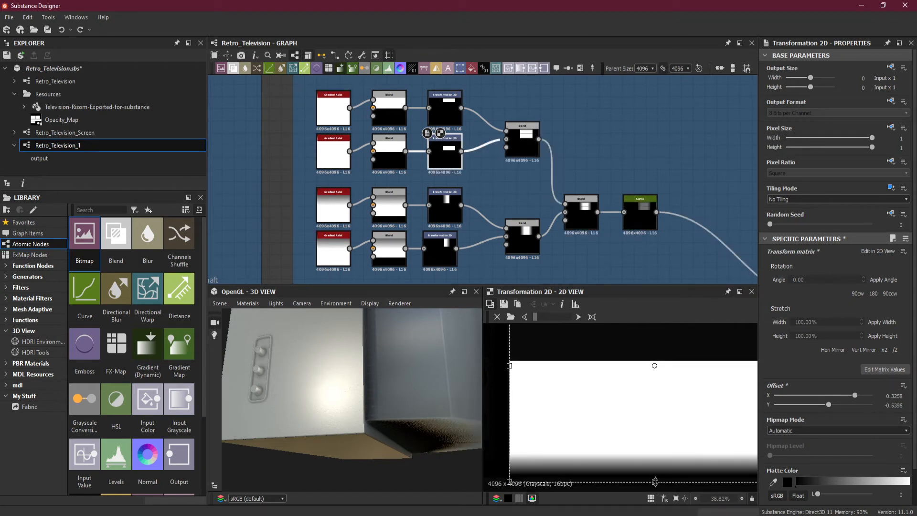
key("ctrl+z")
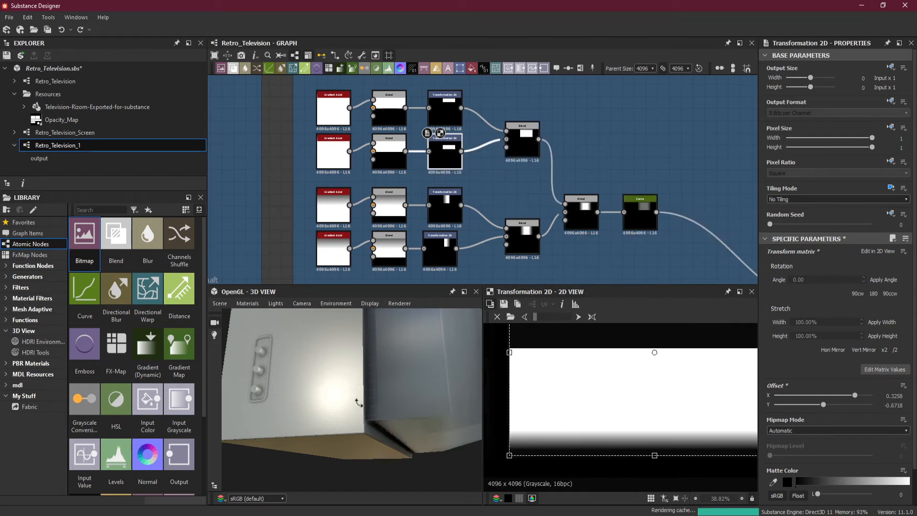
Examine the back housing's lower and upper corners up close in 3D to check how the height edges line up.
left_click_drag(360, 401, 400, 418)
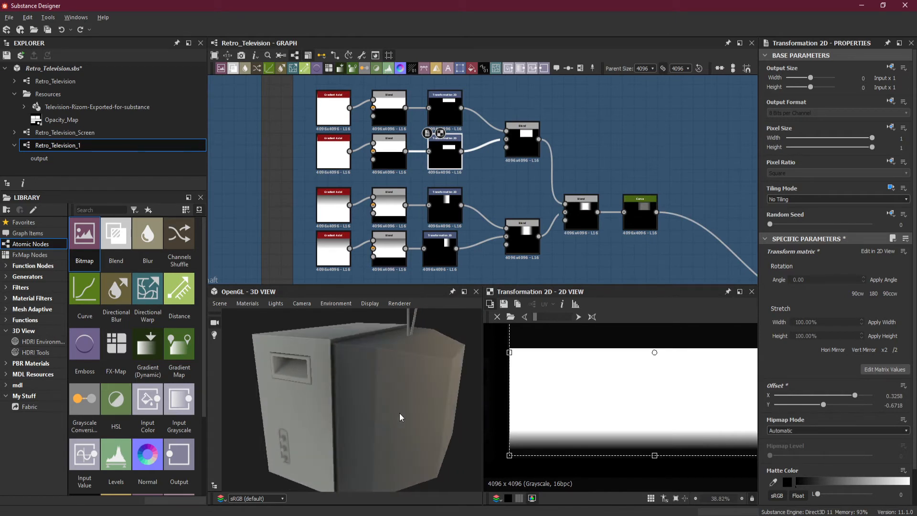
left_click(641, 216)
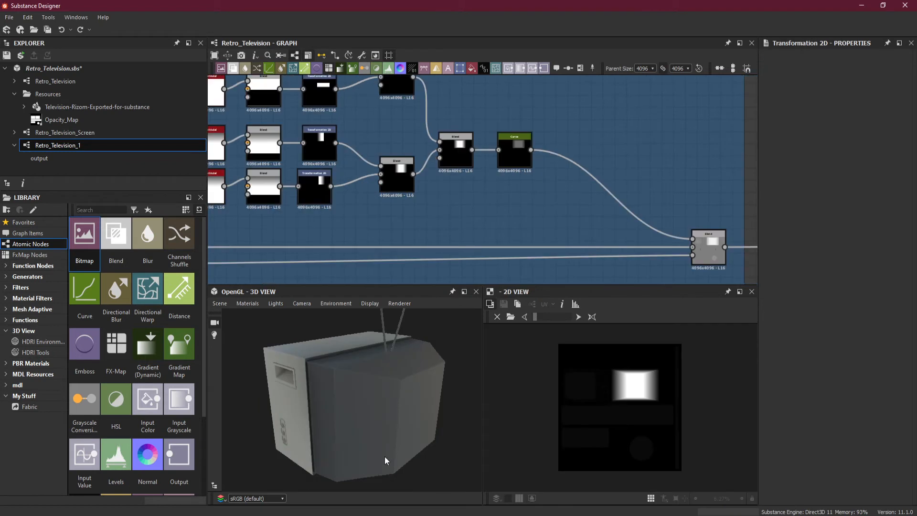
left_click_drag(385, 457, 356, 419)
right_click_drag(356, 420, 331, 427)
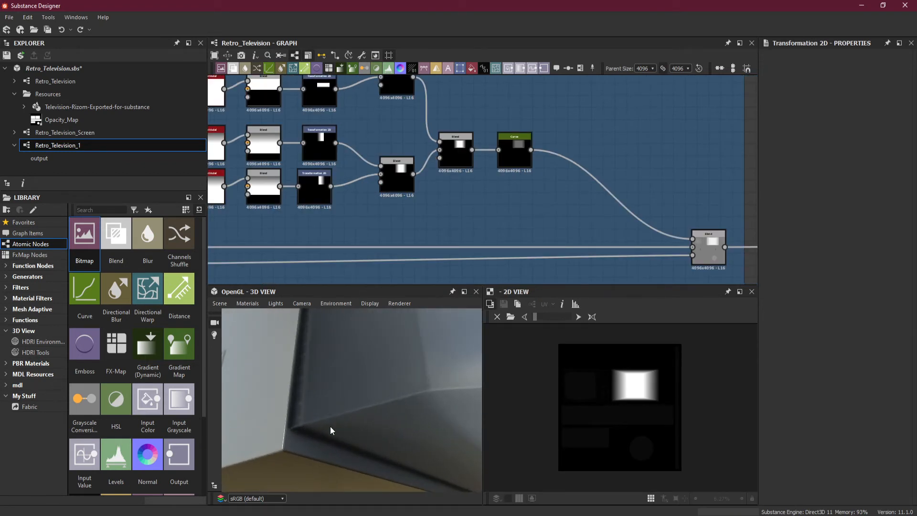
left_click_drag(308, 452, 292, 387)
scroll(687, 263, "up", 5)
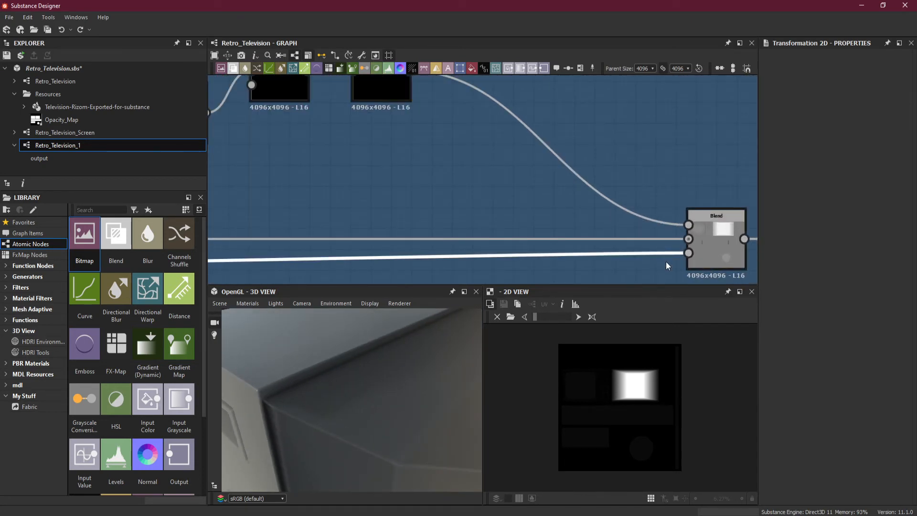
Display the second Transformation 2D's output, try stretching and shifting its gradient down to a Y offset of about -0.4242, and undo both changes.
scroll(501, 138, "down", 3)
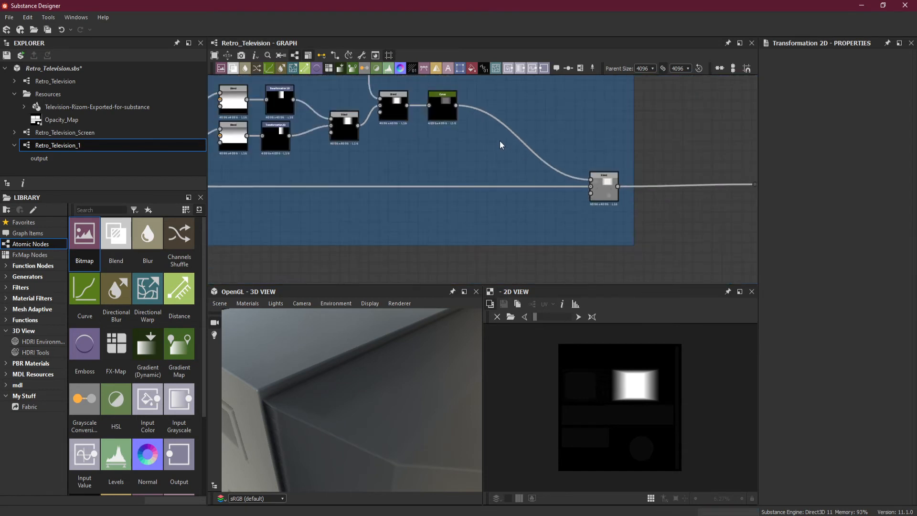
middle_click_drag(450, 144, 584, 230)
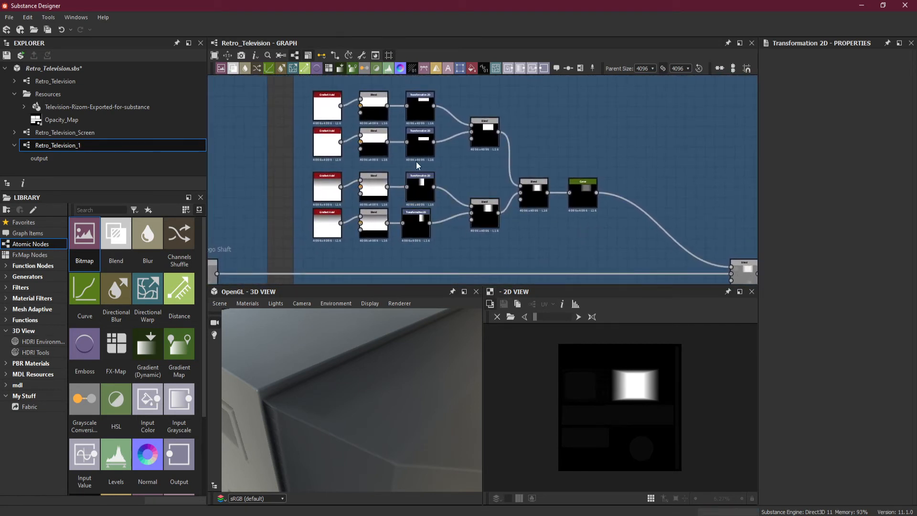
double_click(422, 149)
scroll(630, 401, "up", 3)
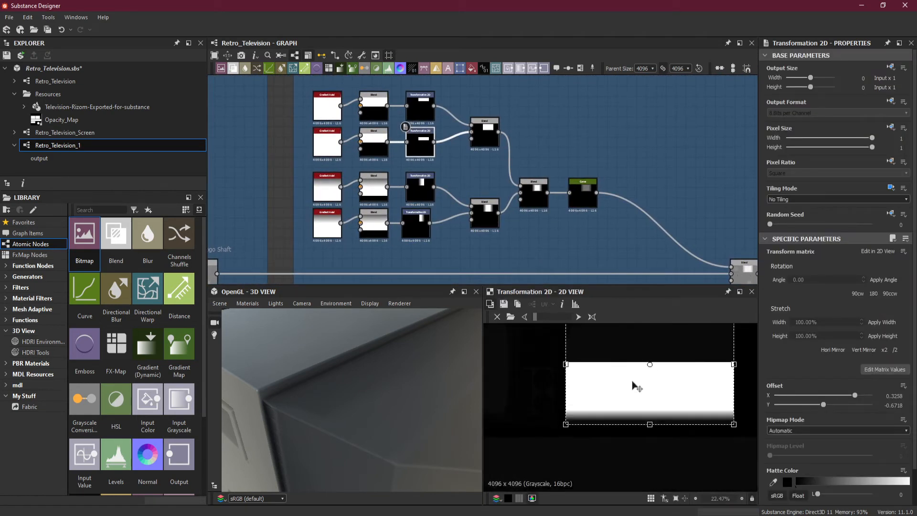
scroll(620, 454, "up", 2)
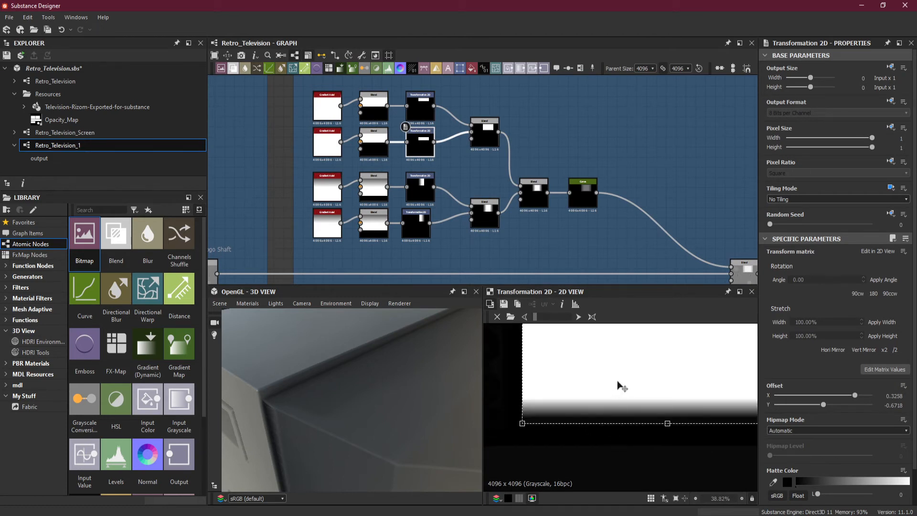
left_click_drag(384, 459, 321, 360)
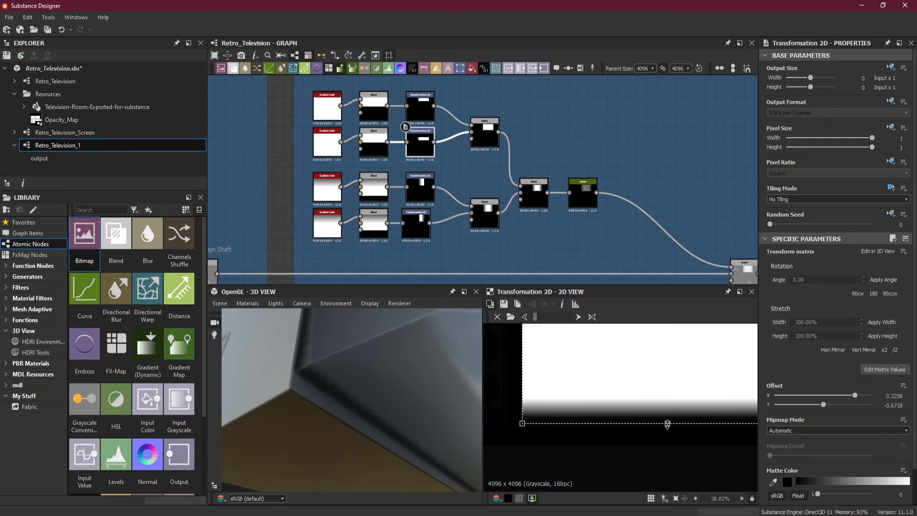
left_click_drag(668, 424, 667, 454)
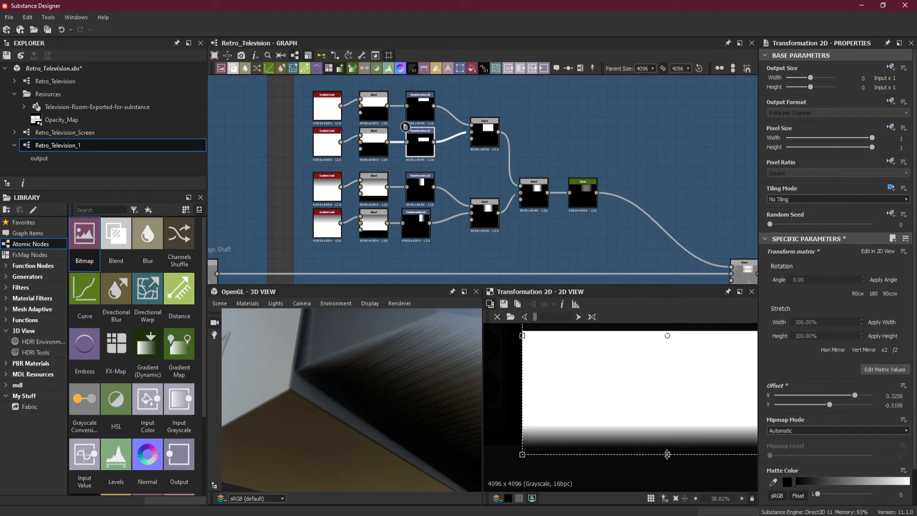
left_click_drag(640, 379, 640, 399)
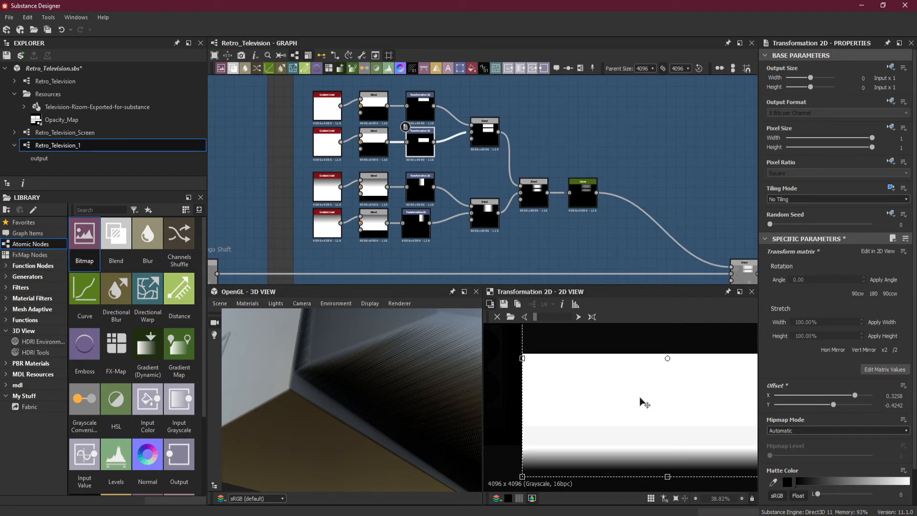
key("ctrl+z")
key("ctrl+z")
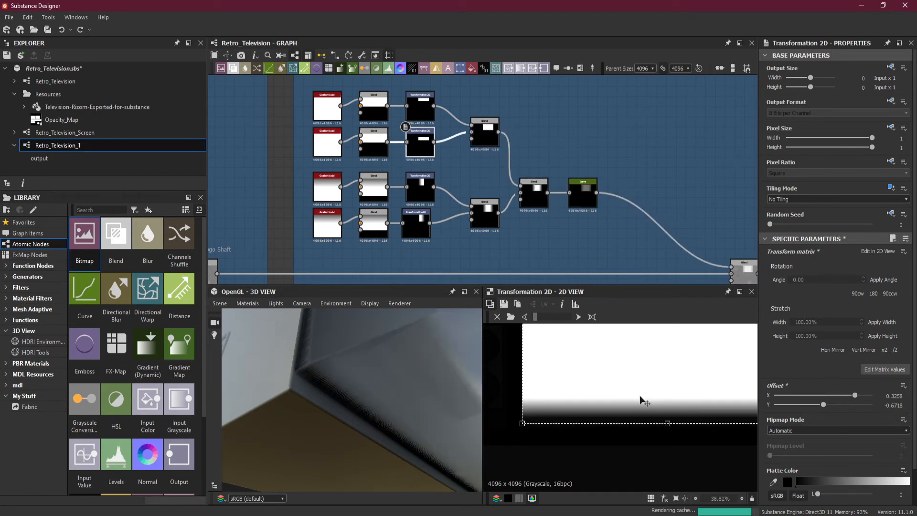
View the whole television in 3D and display the Min (Darken) Blend's output in 2D, enlarged around its lower edge.
scroll(368, 377, "down", 6)
left_click_drag(368, 377, 366, 447)
scroll(598, 360, "down", 3)
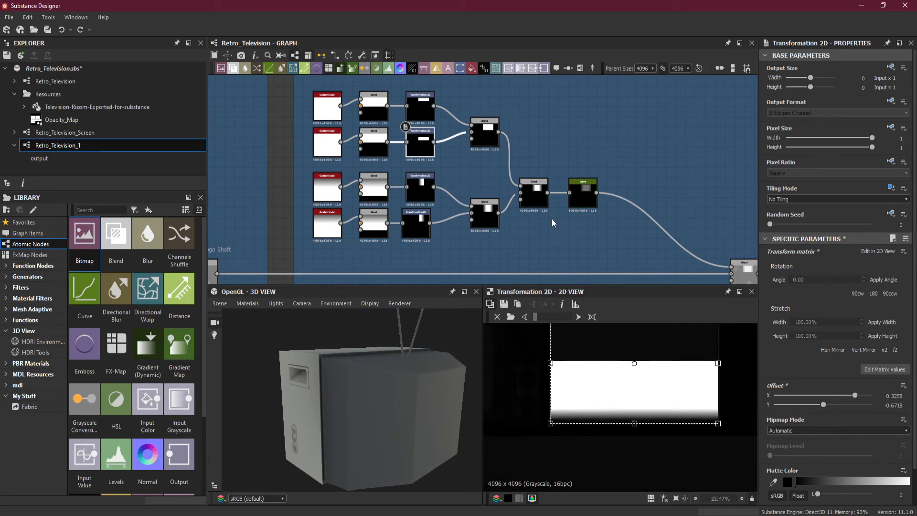
left_click(540, 201)
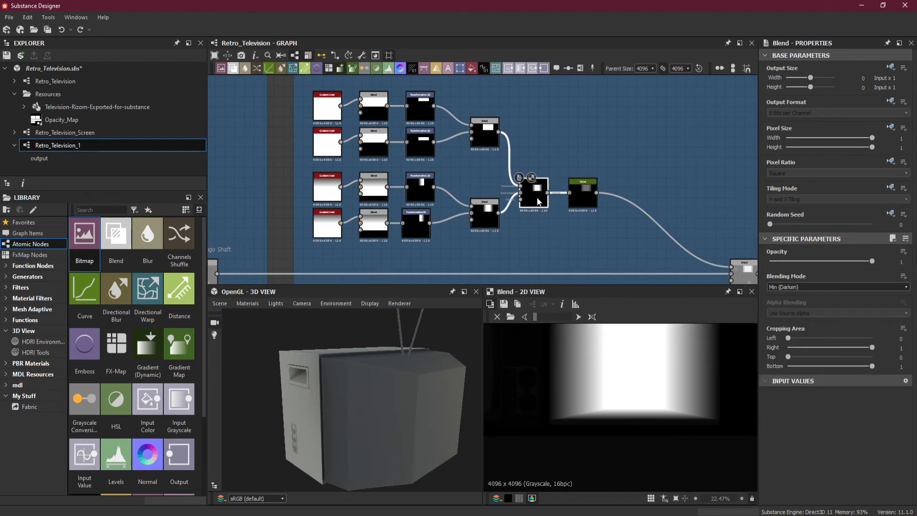
scroll(579, 400, "up", 2)
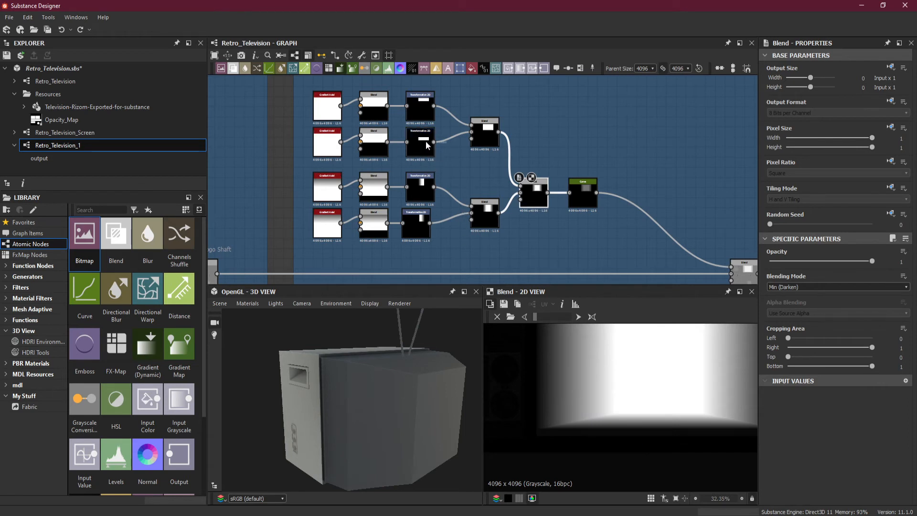
With the Blend's output displayed, try shifting the second Transformation 2D down to a Y offset of about -0.6374 and beyond, and undo the shifts.
left_click(420, 109)
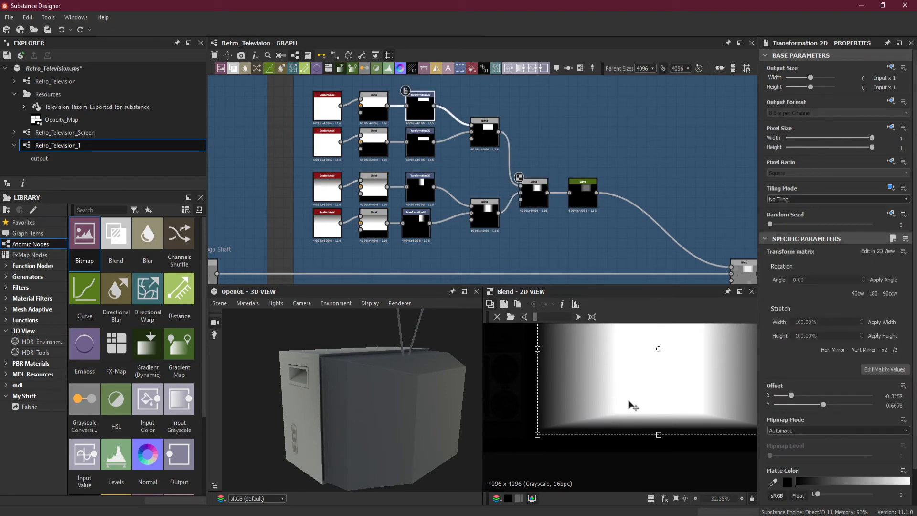
left_click(421, 141)
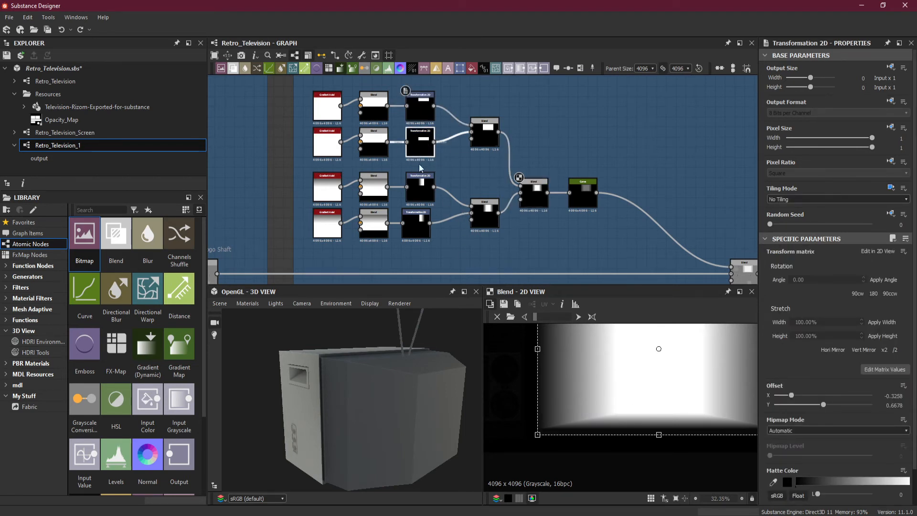
left_click_drag(629, 387, 630, 393)
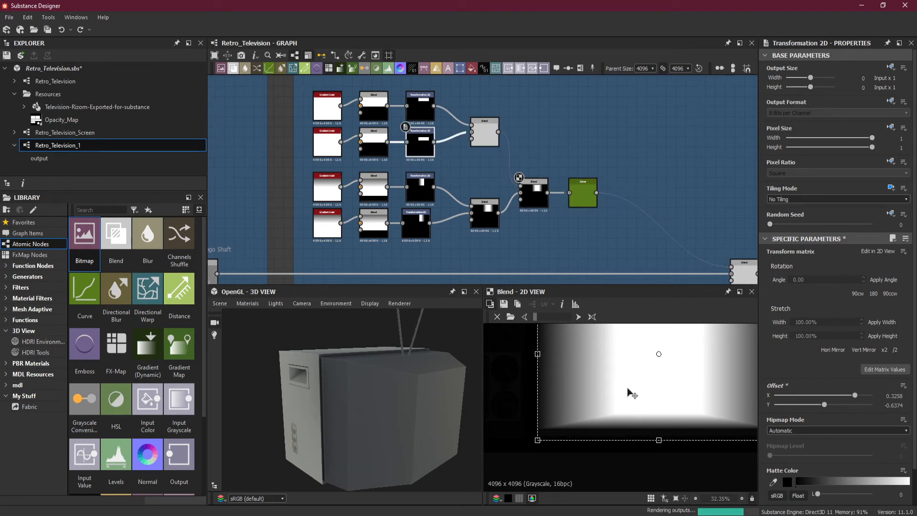
scroll(629, 392, "up", 2)
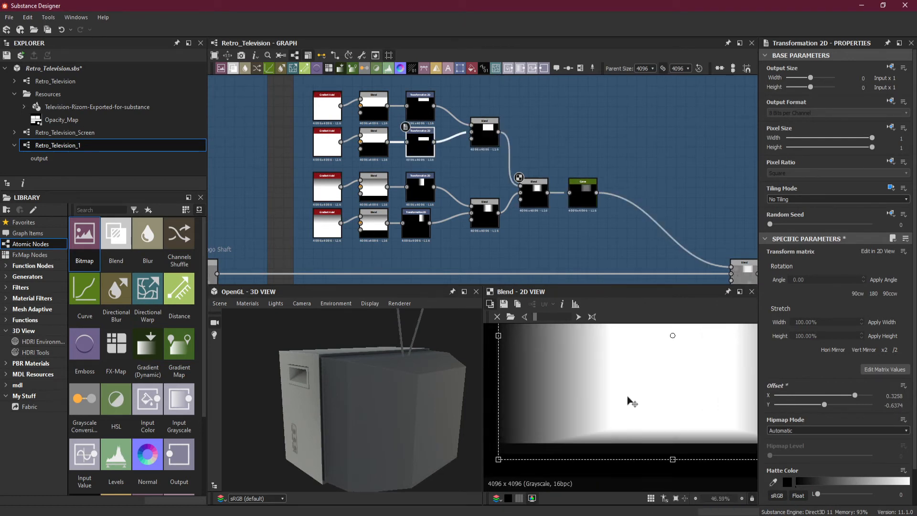
left_click_drag(629, 397, 641, 429)
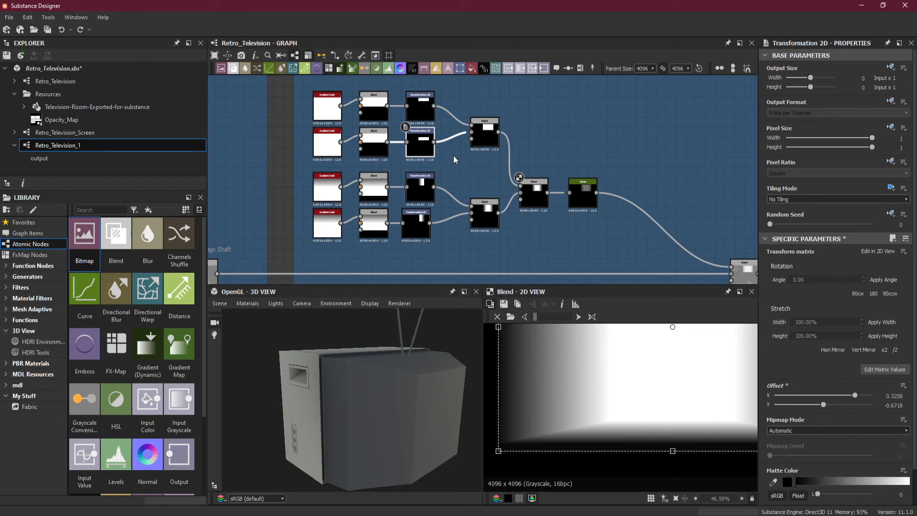
Move the Curve node further along the graph and insert a Transformation 2D node between the Min (Darken) Blend and the Curve.
left_click(489, 143)
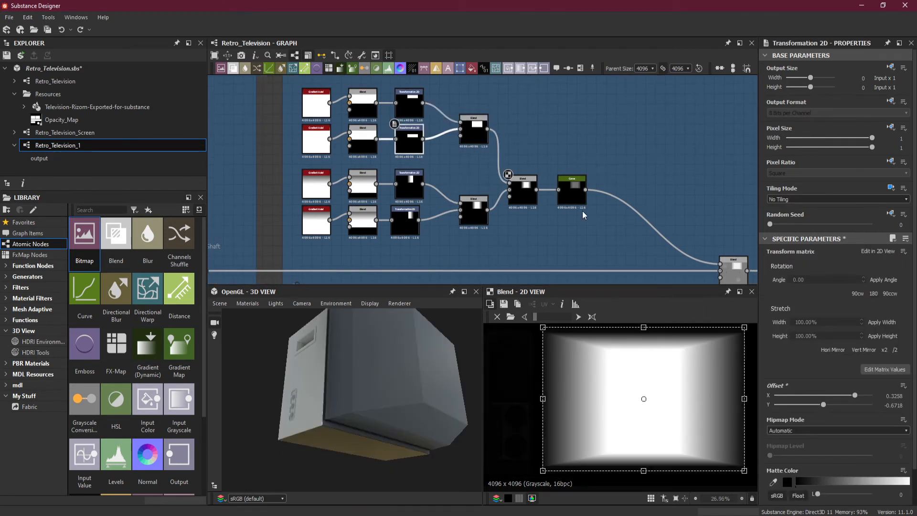
left_click(617, 211)
left_click_drag(612, 171, 623, 217)
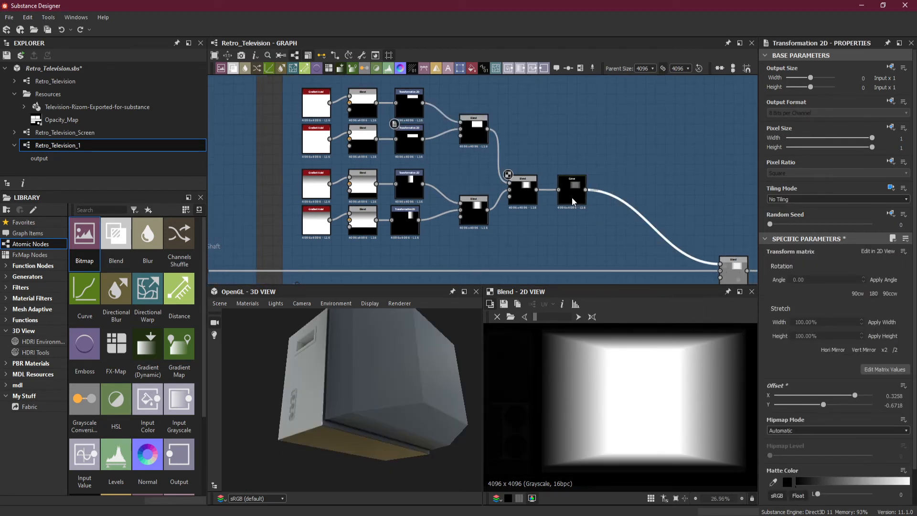
left_click_drag(573, 202, 605, 197)
key("space")
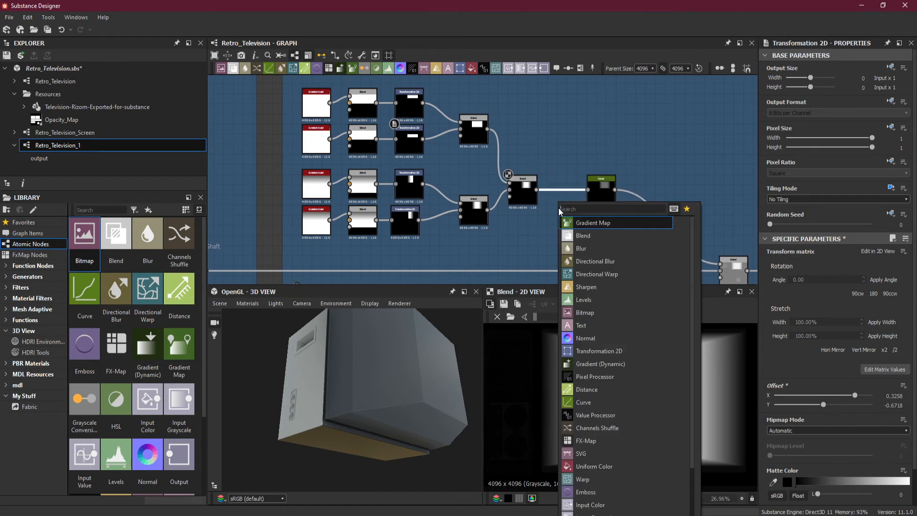
left_click(614, 351)
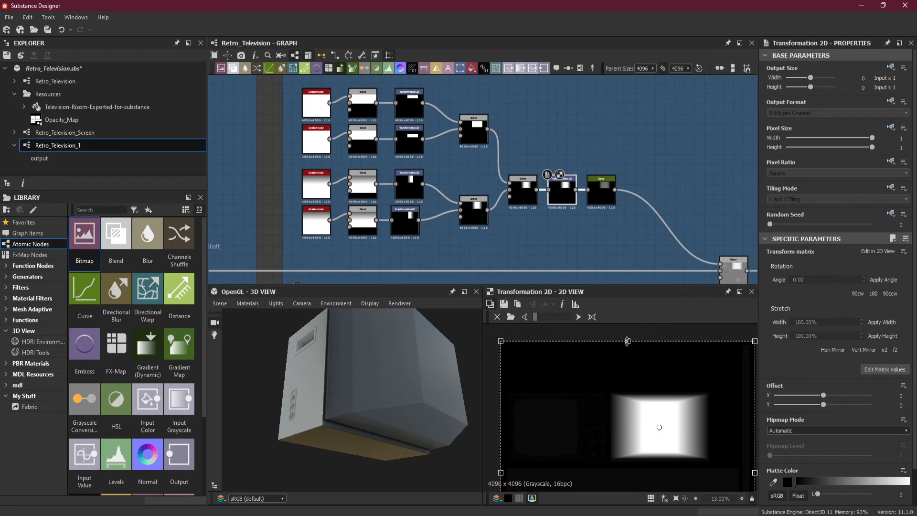
Stretch the new Transformation 2D slightly outward past its upper and lower edges, to a Y offset of about -0.0097.
left_click_drag(627, 341, 628, 338)
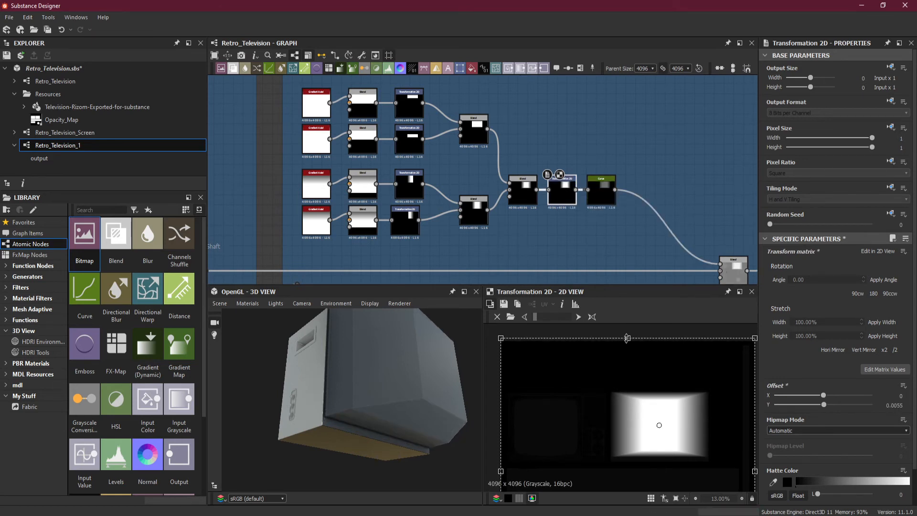
scroll(638, 353, "up", 3)
scroll(640, 380, "down", 5)
middle_click_drag(659, 441, 654, 351)
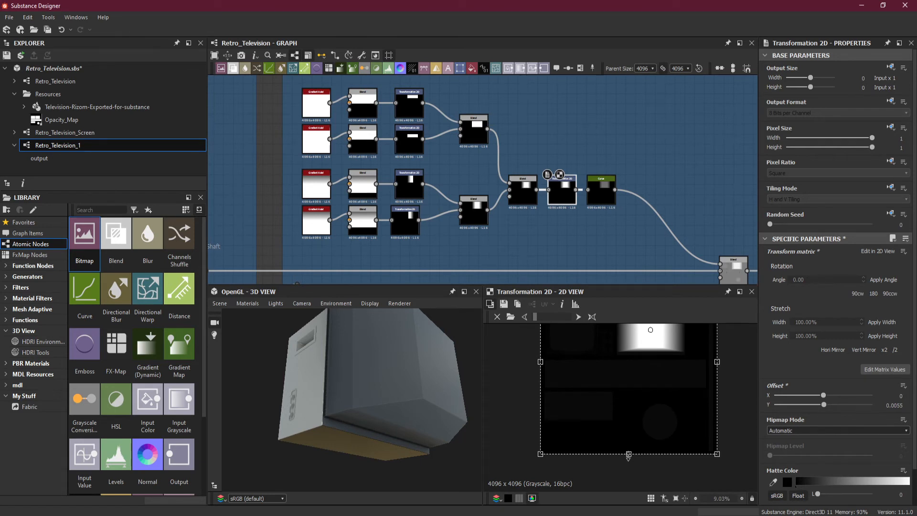
left_click_drag(629, 456, 628, 459)
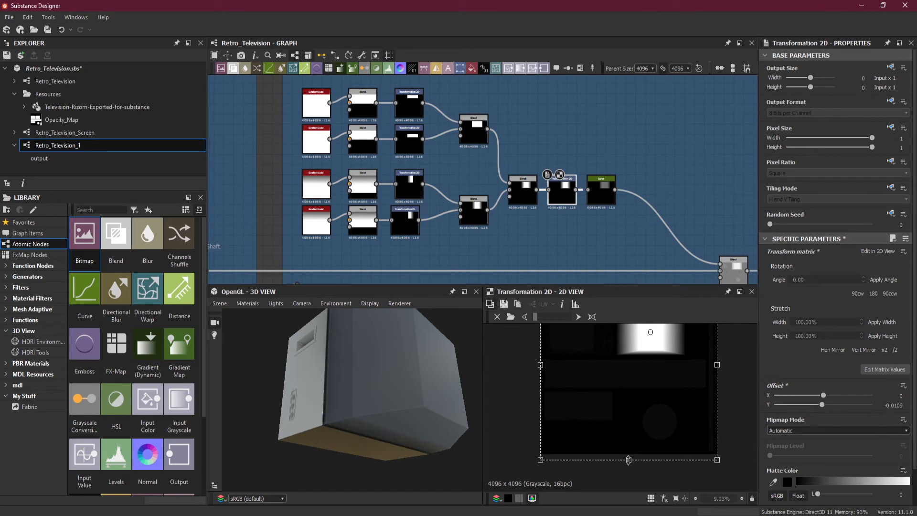
left_click_drag(629, 460, 628, 459)
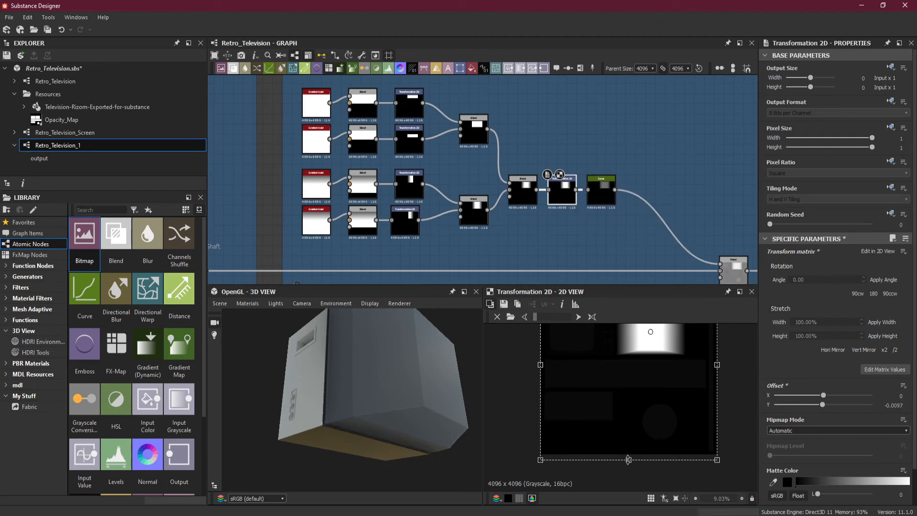
Try Y offsets of -0.0099 and -0.013 on the new Transformation 2D, checking the housing's lower corner up close in 3D.
scroll(354, 323, "up", 4)
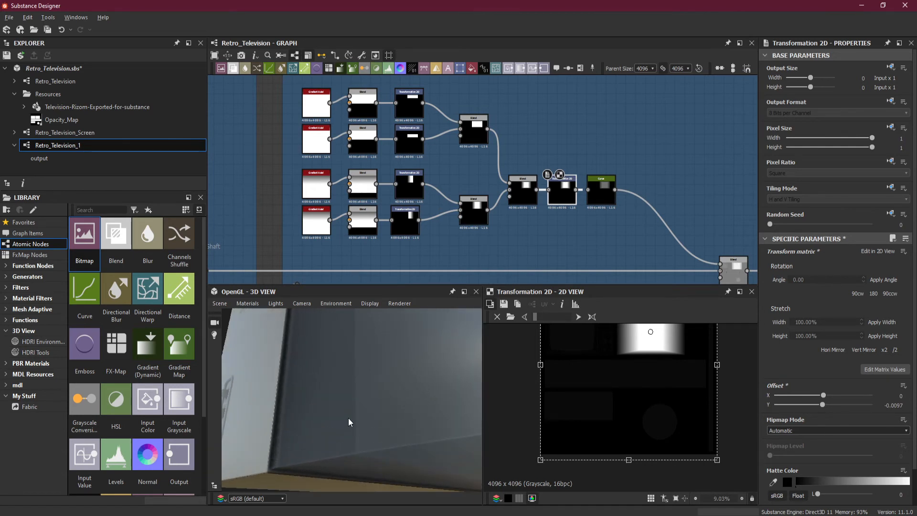
left_click_drag(348, 418, 398, 420)
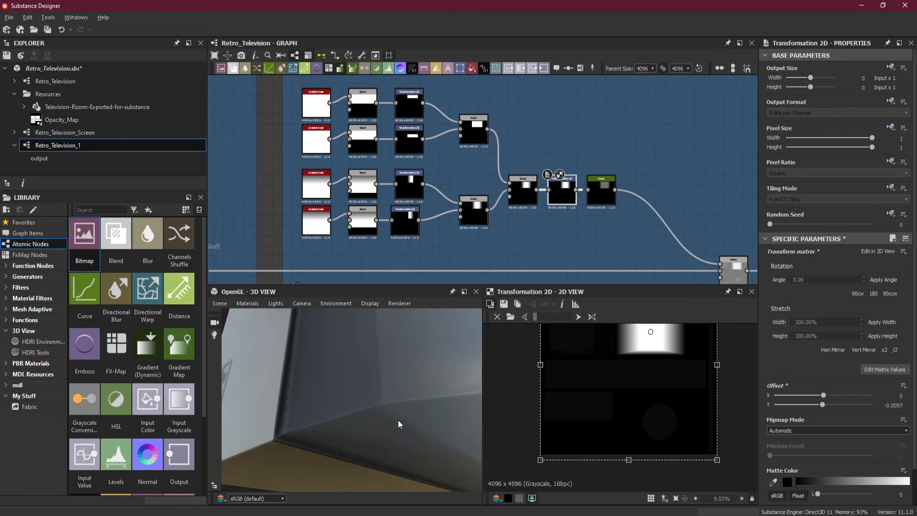
double_click(898, 405)
type("-0.0099")
key("Return")
double_click(896, 406)
type("1")
key("Return")
left_click(900, 406)
key("Return")
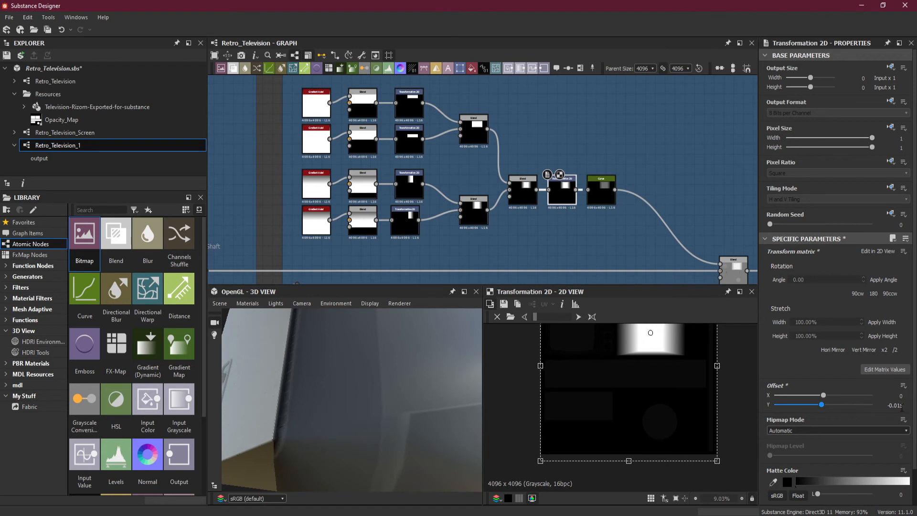
left_click(901, 405)
type("3")
key("Return")
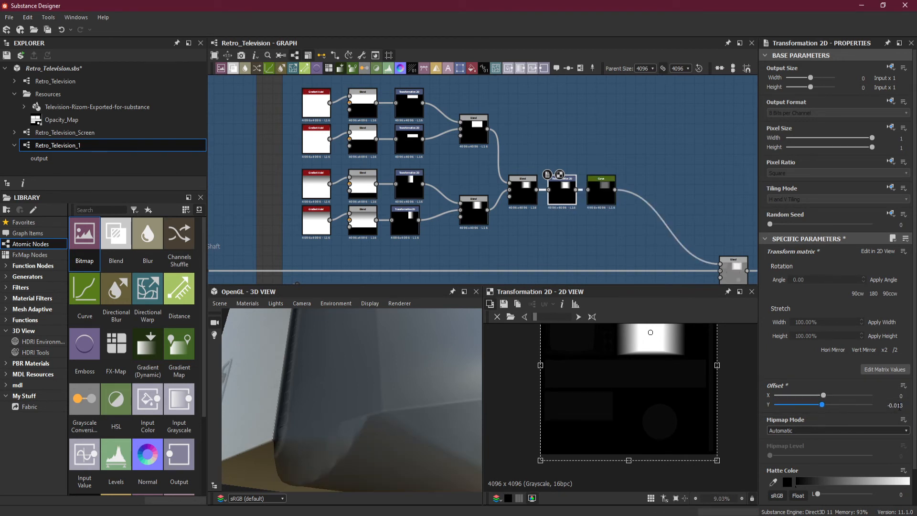
Set the new Transformation 2D's Y offset to -0.011 and refine it to -0.0111.
left_click(900, 406)
left_click_drag(899, 406, 911, 404)
type("1")
key("Return")
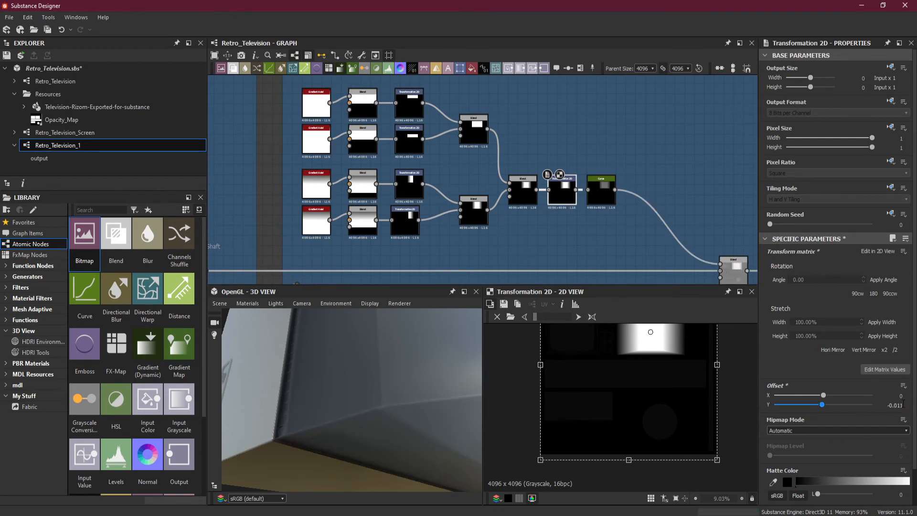
left_click(901, 405)
key("Return")
Adjust the new Transformation 2D's upper edge outward in small amounts, to a Y offset of about -0.0066.
left_click_drag(417, 392, 522, 397)
left_click_drag(463, 333, 400, 369)
scroll(399, 360, "up", 2)
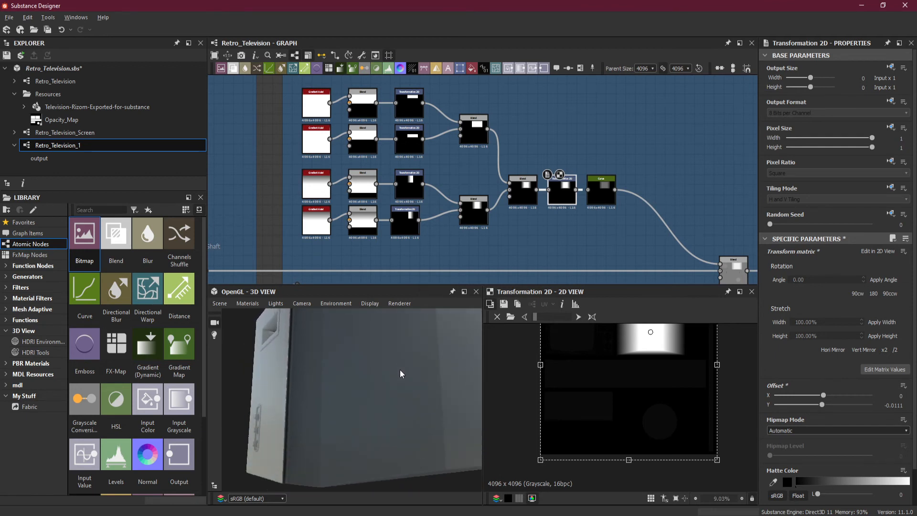
middle_click_drag(627, 382, 628, 462)
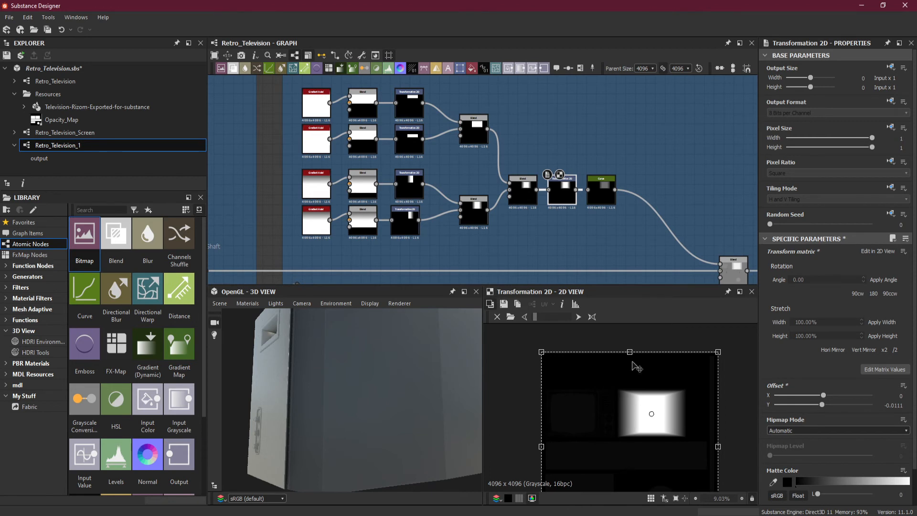
scroll(631, 341, "up", 1)
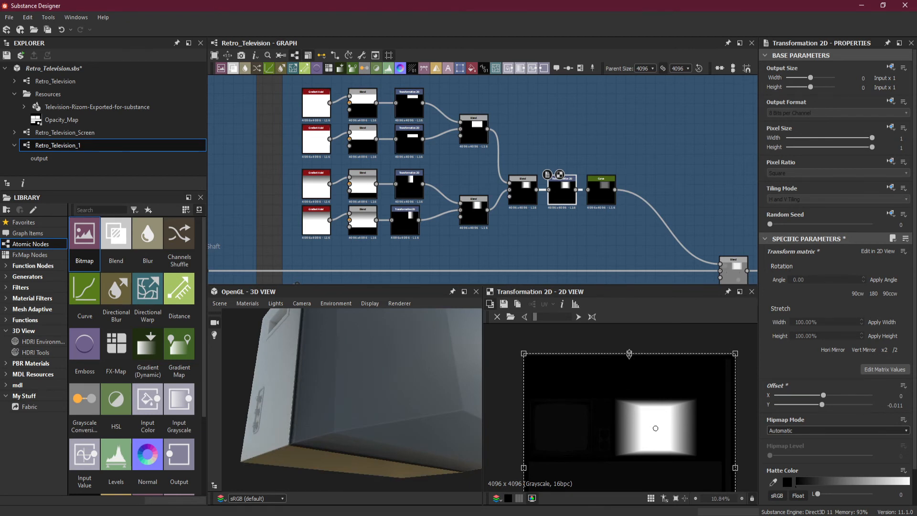
left_click_drag(656, 427, 655, 428)
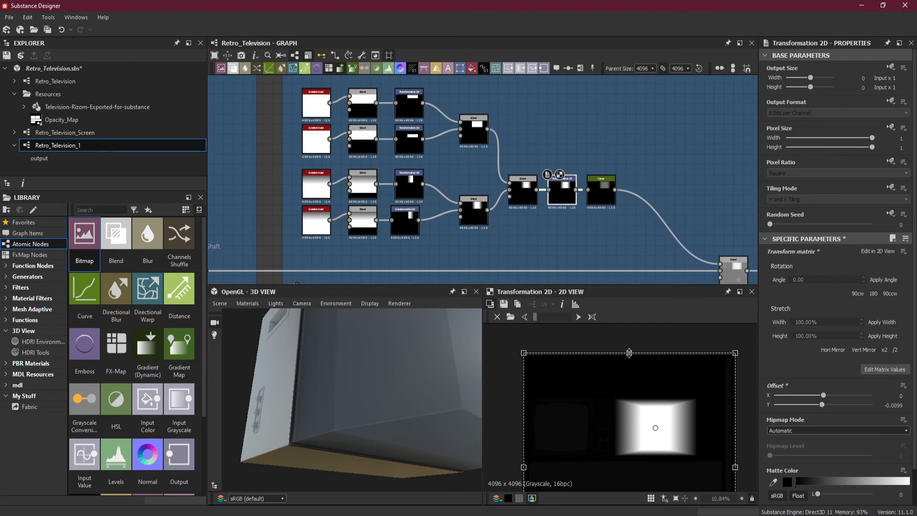
left_click_drag(629, 353, 629, 352)
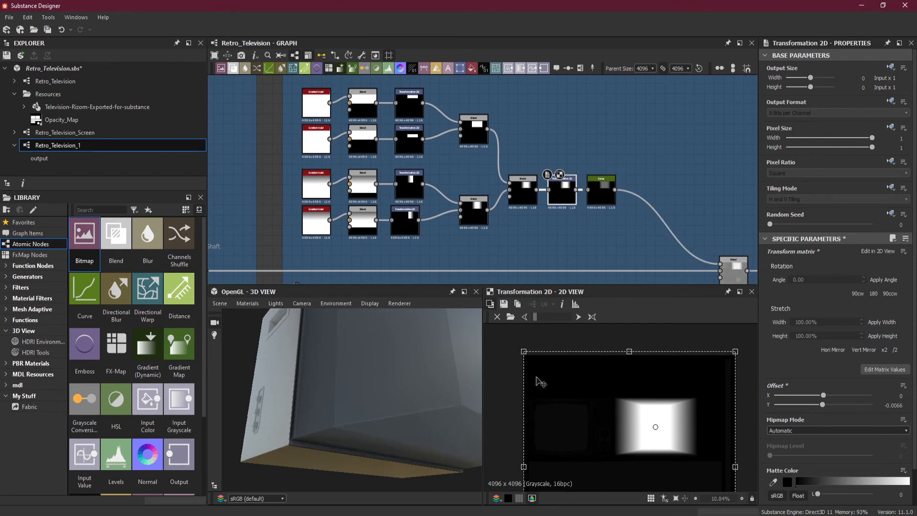
Check the housing's upper side in 3D and shift the transformed mask down to a Y offset of about -0.0106.
left_click_drag(432, 391, 418, 414)
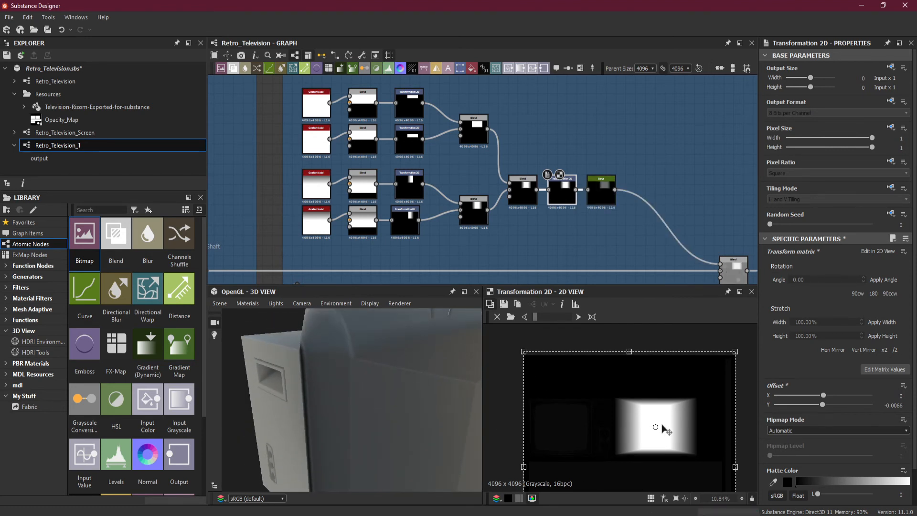
scroll(650, 452, "up", 3)
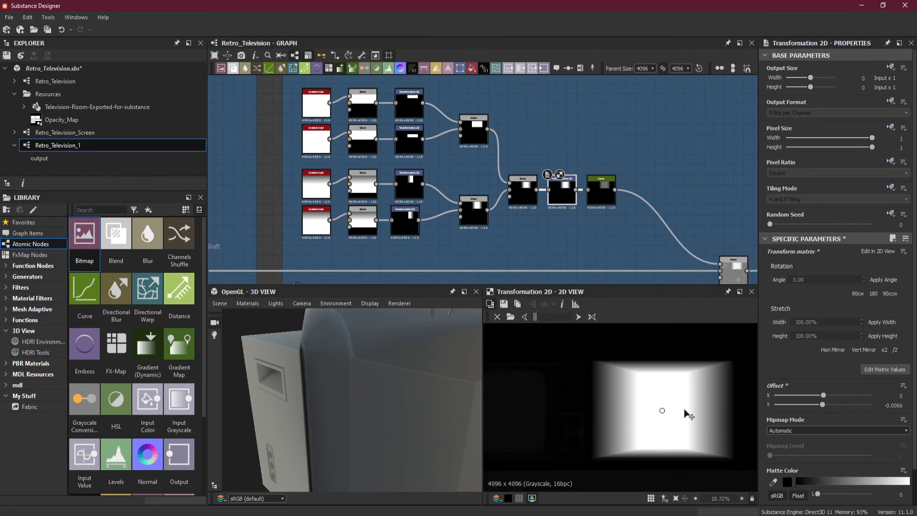
left_click_drag(685, 410, 685, 412)
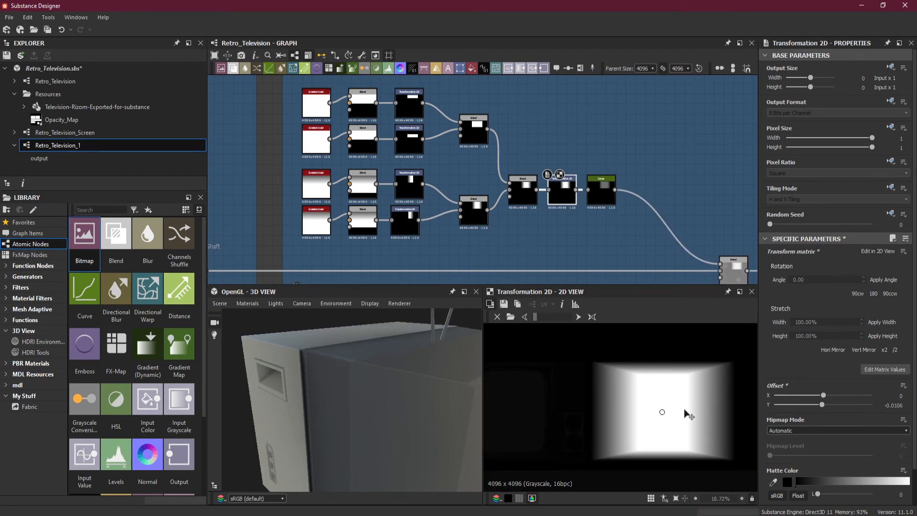
Widen the transformed mask slightly from its left edge, keeping the X offset at 0, while checking the housing's lower side.
left_click_drag(453, 396, 427, 383)
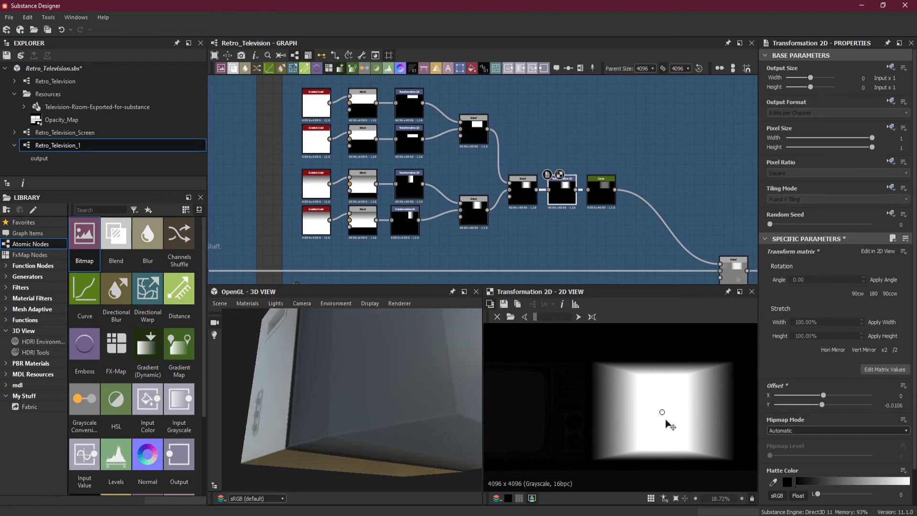
scroll(611, 413, "up", 2)
scroll(612, 414, "down", 4)
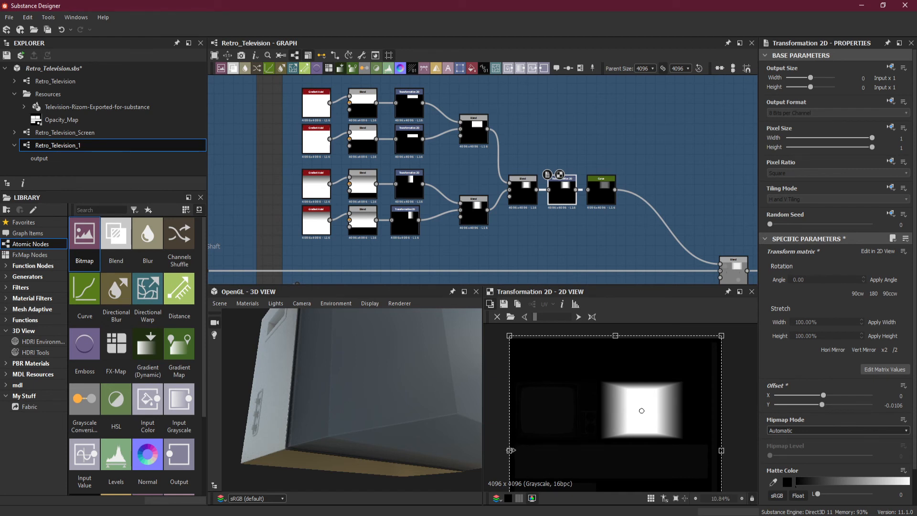
left_click_drag(511, 450, 509, 450)
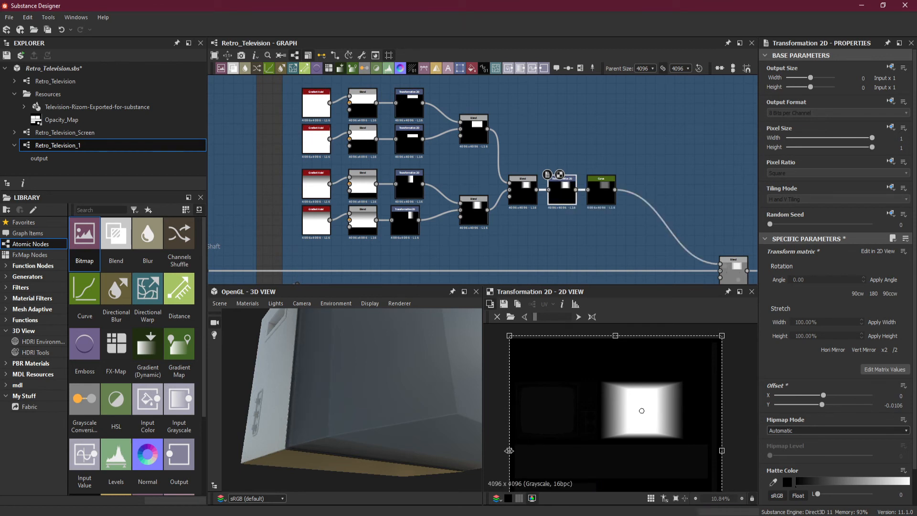
left_click_drag(509, 450, 509, 450)
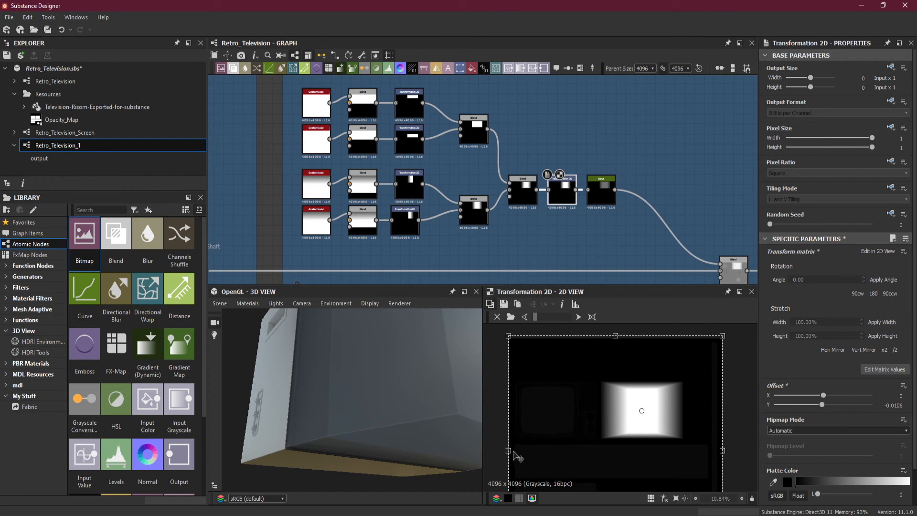
With the housing viewed from above, fine-tune the transformed mask's horizontal position and narrow it slightly from its left edge, to an X offset of 0.0006.
left_click_drag(458, 428, 340, 492)
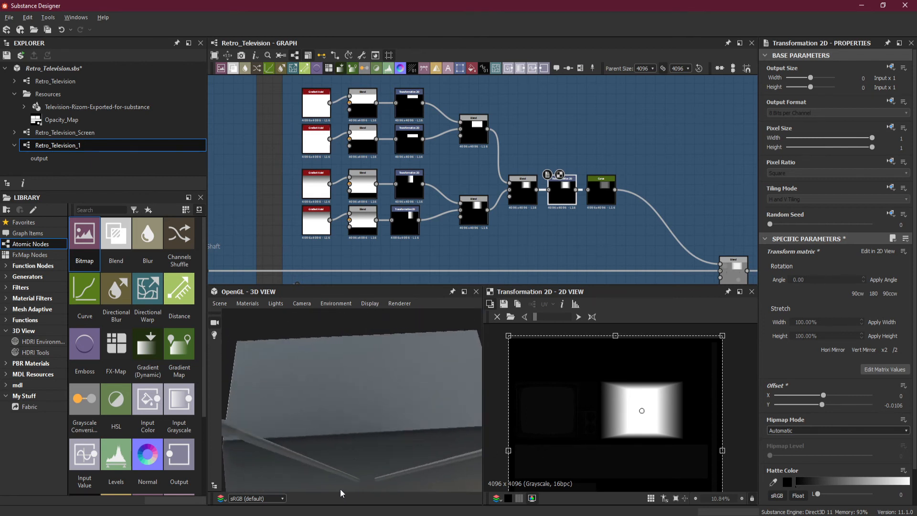
left_click_drag(351, 430, 373, 467)
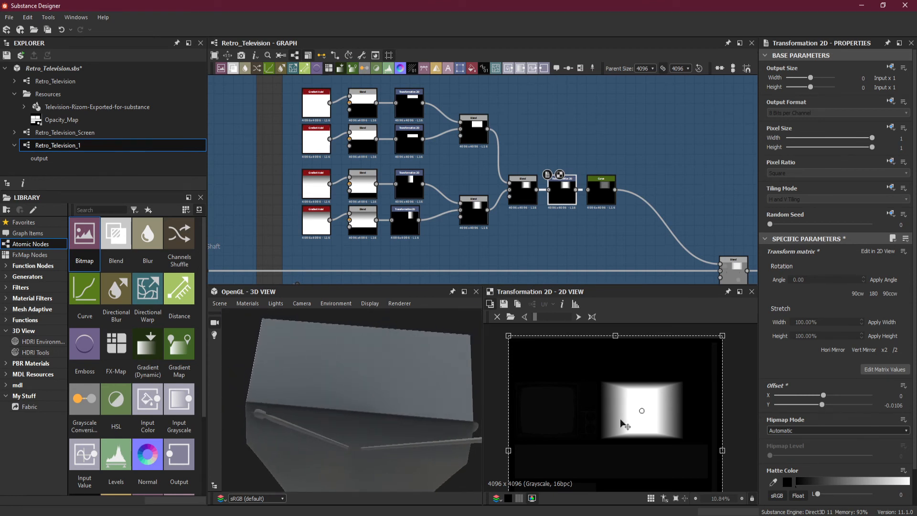
left_click_drag(620, 419, 620, 418)
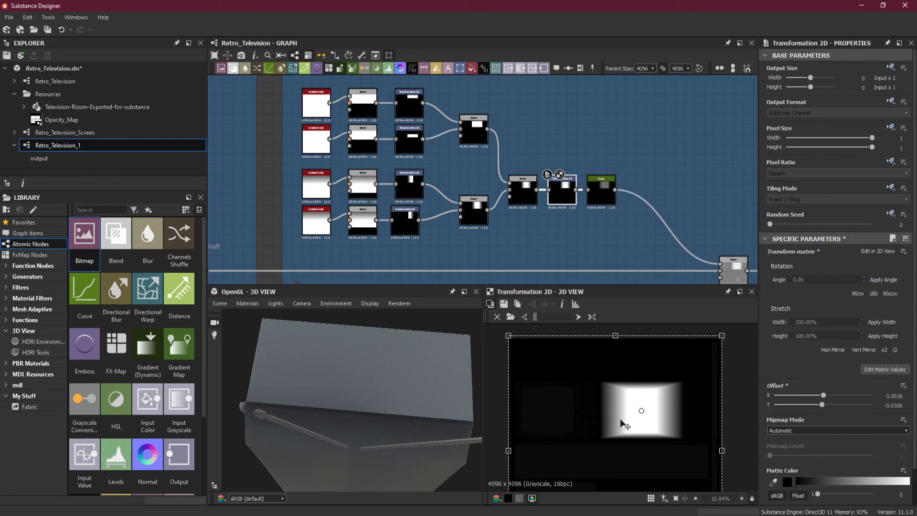
key("Right")
key("Right")
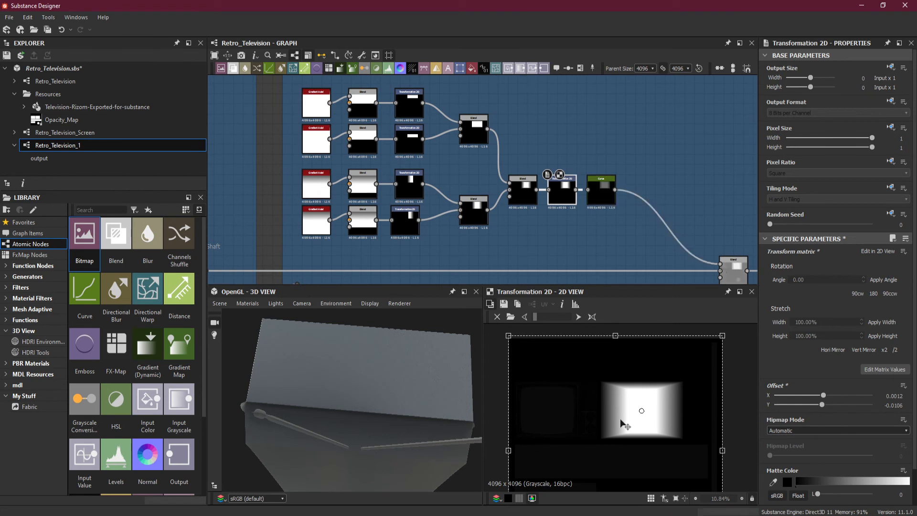
key("Right")
left_click_drag(507, 451, 509, 450)
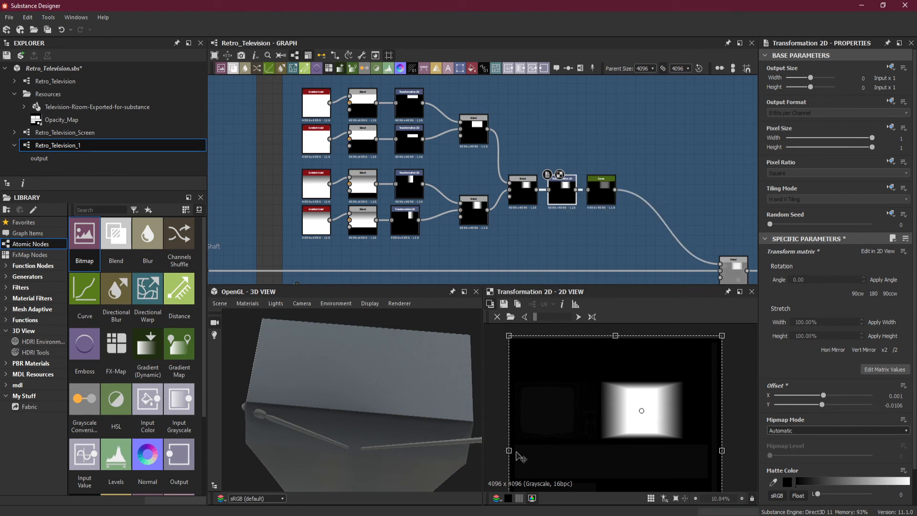
key("Left")
key("Left")
left_click_drag(508, 452, 510, 452)
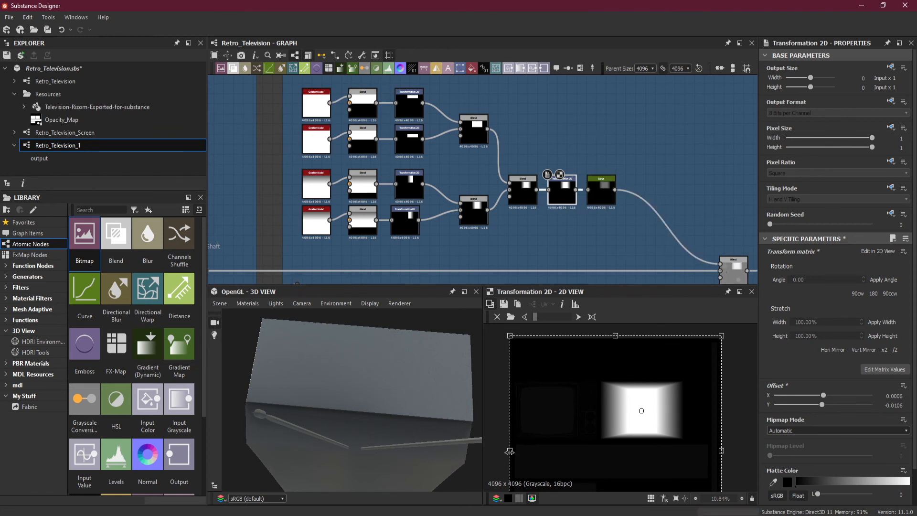
Check the housing's sides from behind in 3D and nudge the transformed mask right to an X offset of about -0.0014.
left_click_drag(363, 429, 340, 383)
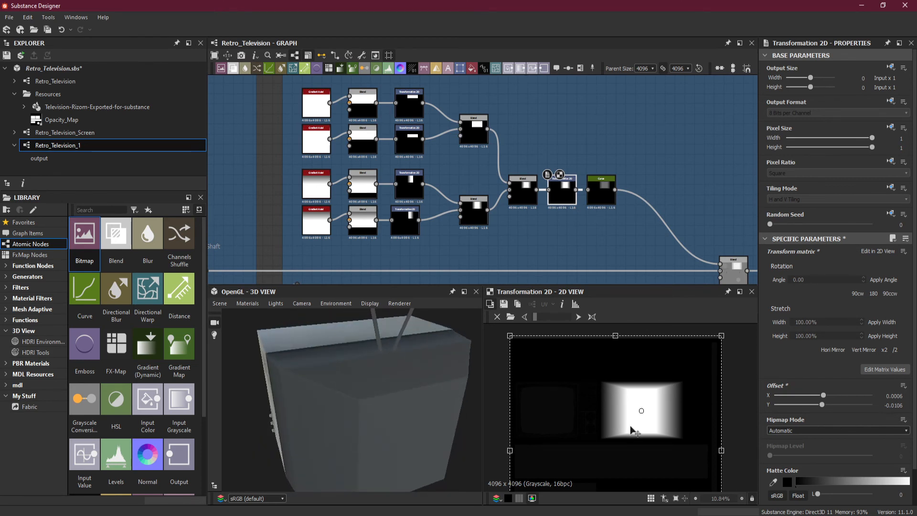
key("Right")
key("Right")
left_click_drag(392, 435, 344, 443)
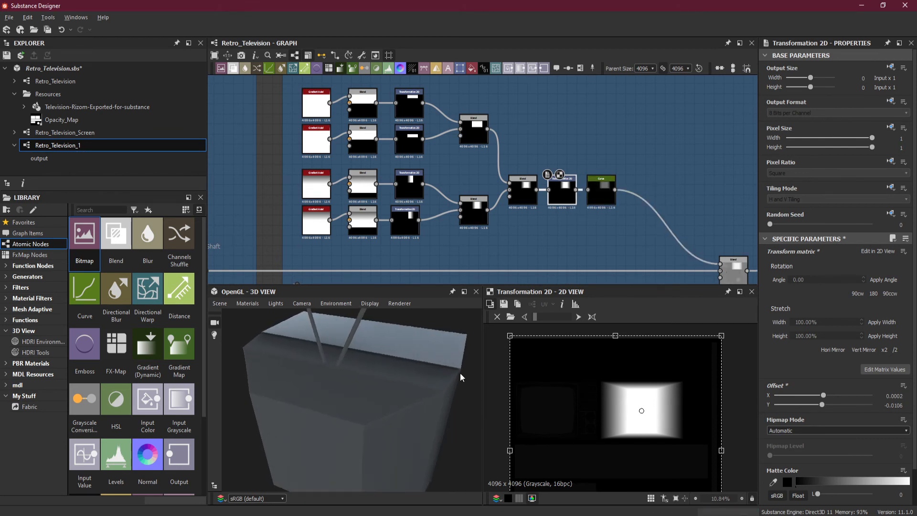
left_click_drag(596, 410, 596, 409)
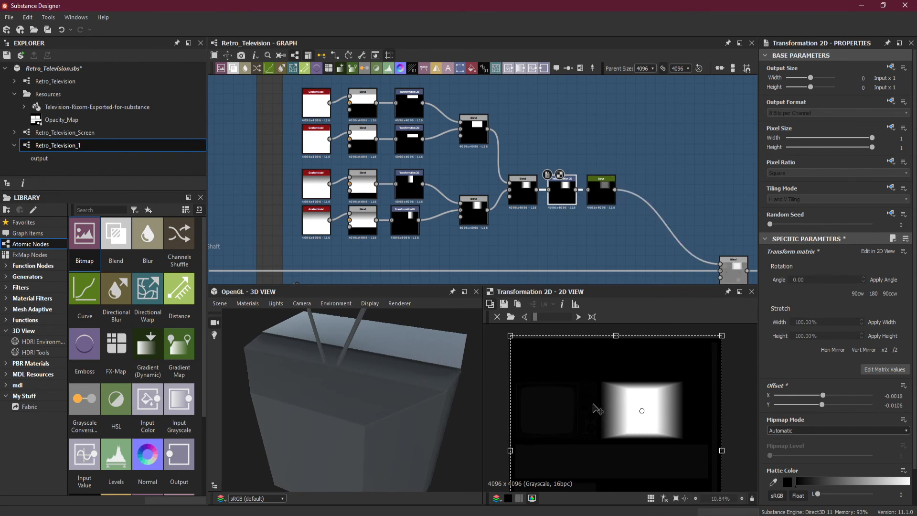
key("Left")
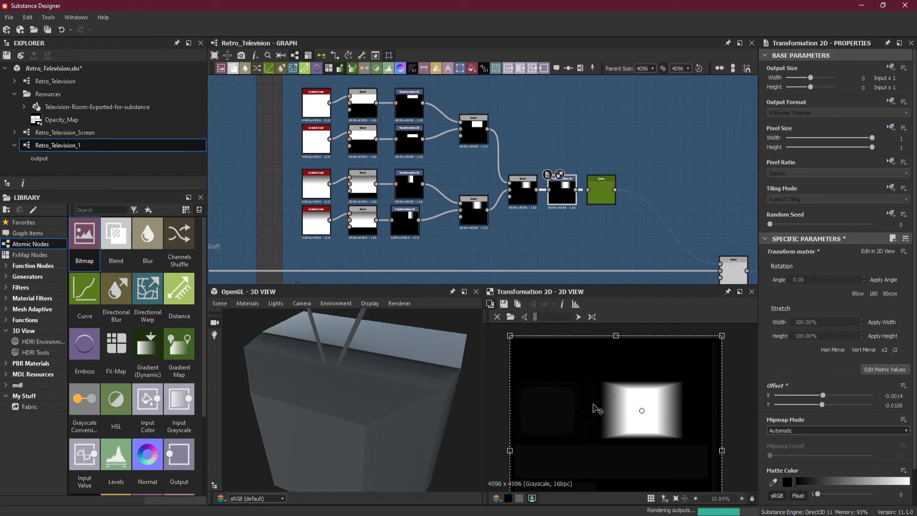
Nudge the transformed mask horizontally to an X offset of -0.0006 while checking the housing's rear edges and back face in 3D.
left_click_drag(417, 393, 333, 391)
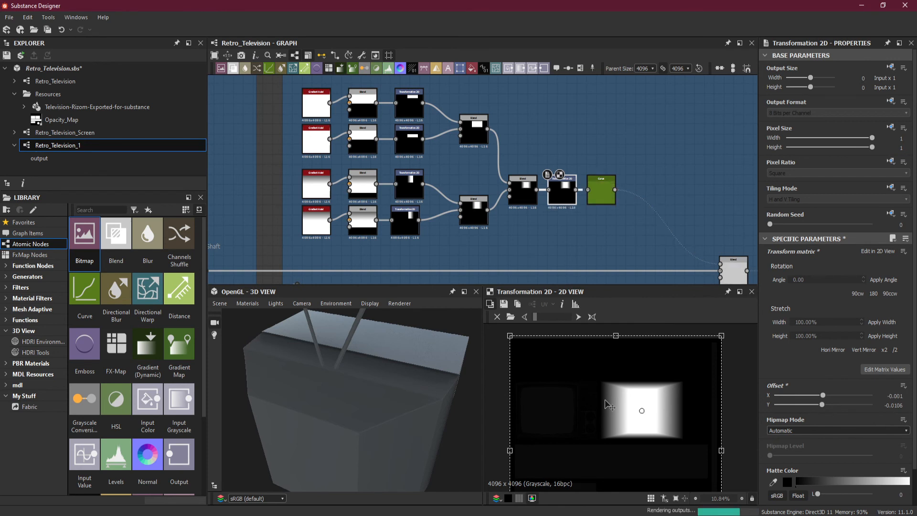
mouse_move(373, 406)
left_mouse_down()
mouse_move(429, 403)
mouse_move(372, 405)
left_mouse_up()
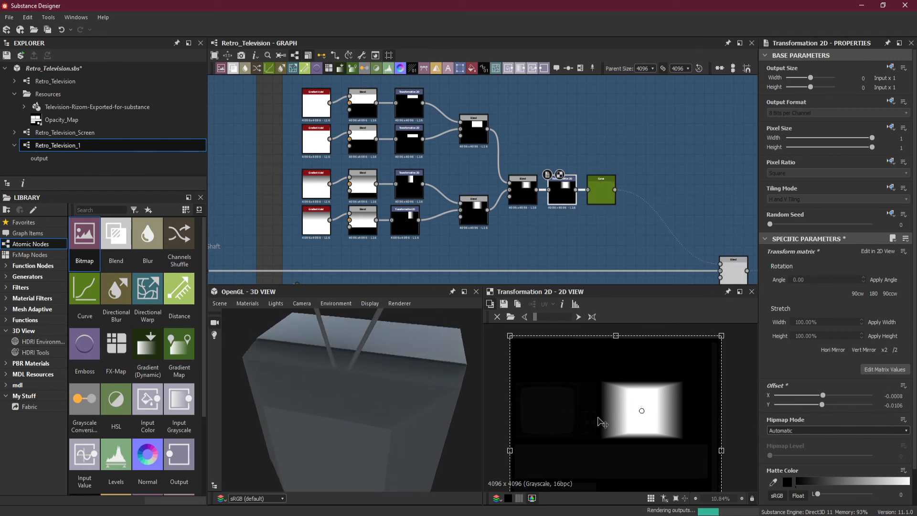
key("Left")
left_click_drag(387, 390, 388, 370)
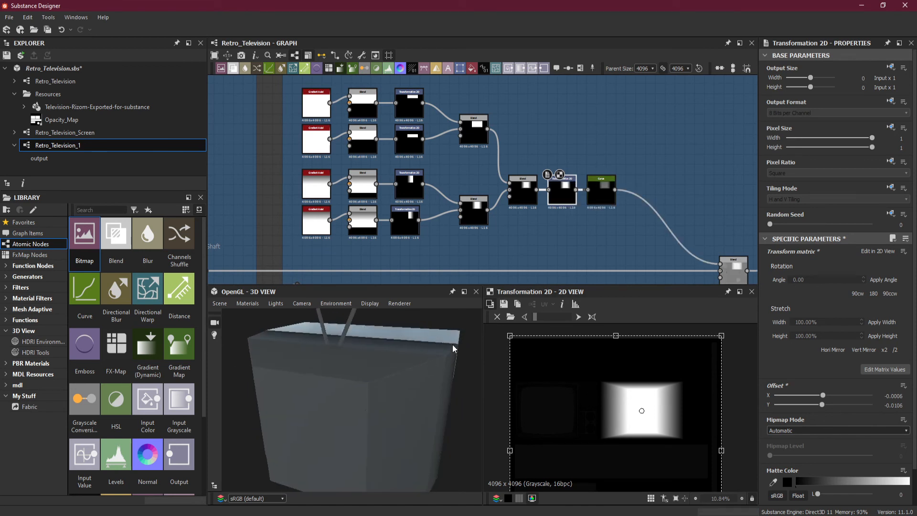
left_click_drag(453, 348, 390, 396)
left_click_drag(396, 364, 315, 411)
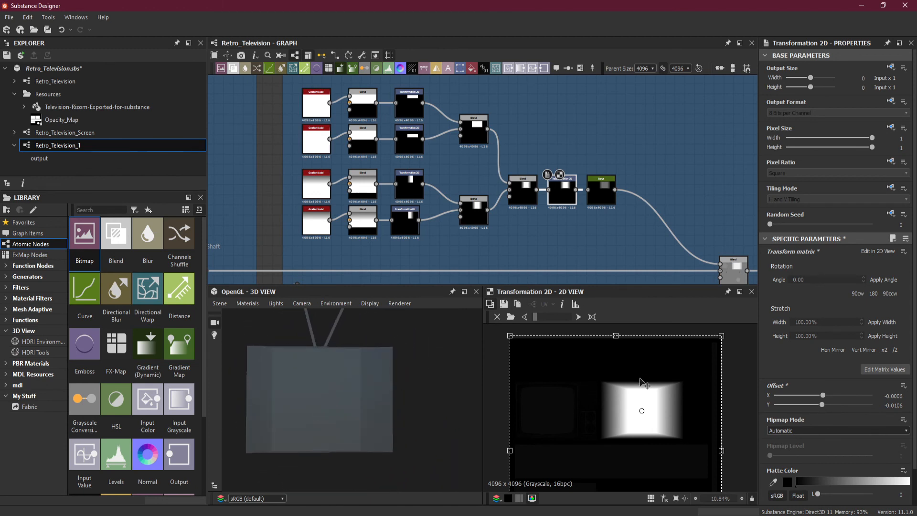
Examine the Television Back Side Layer 1 node chain and inspect the housing's back and lower edges in 3D.
scroll(642, 411, "up", 4)
scroll(641, 412, "down", 5)
scroll(552, 219, "down", 3)
scroll(534, 215, "up", 1)
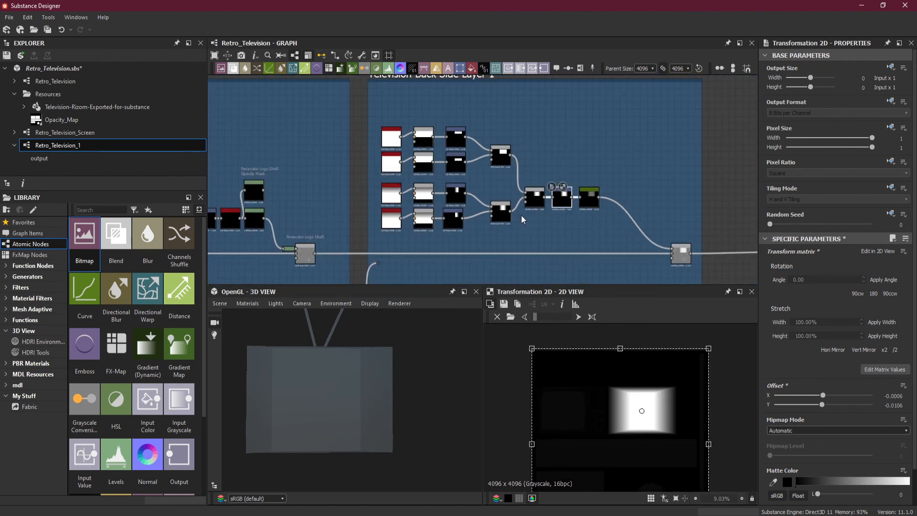
middle_click_drag(504, 233, 505, 209)
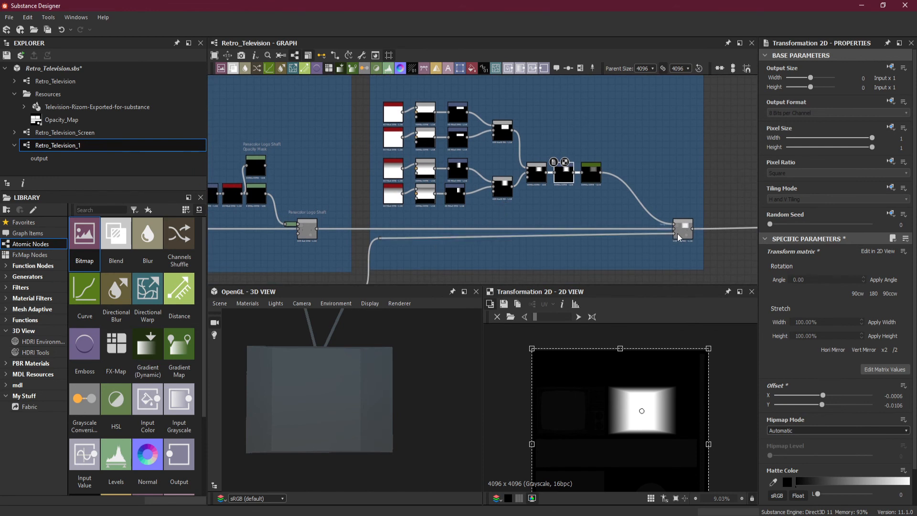
left_click_drag(338, 427, 328, 377)
right_click_drag(317, 408, 310, 306)
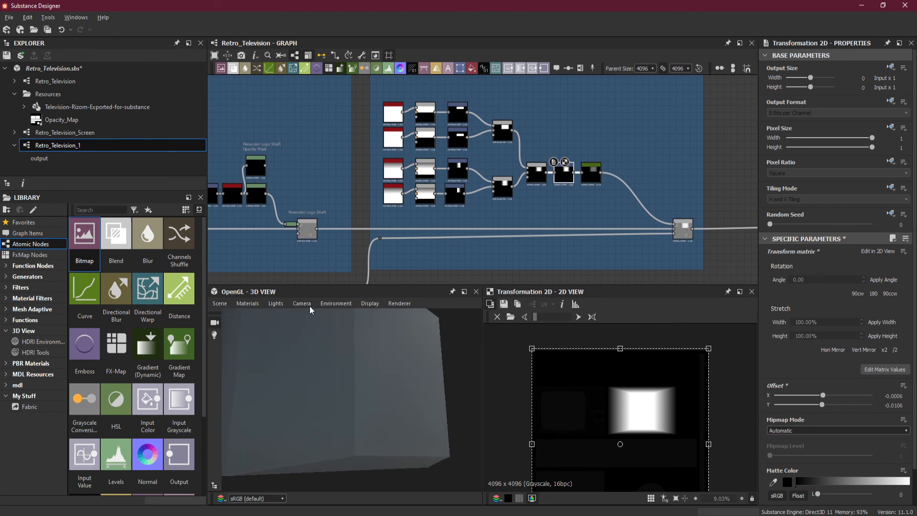
middle_click_drag(352, 390, 373, 379)
left_click_drag(373, 379, 310, 378)
Show the Blend node that adds the housing mask to the main height in the 2D view, and save the Retro_Television package.
left_click(683, 230)
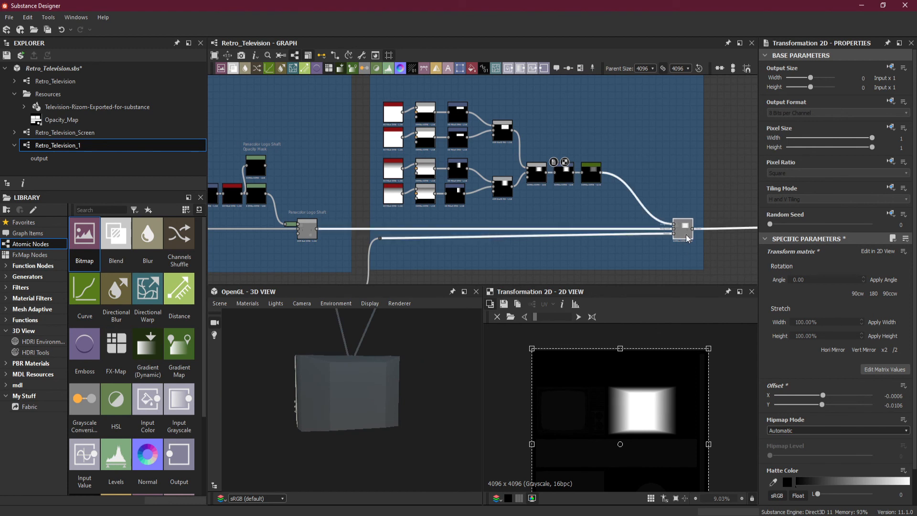
left_click(49, 30)
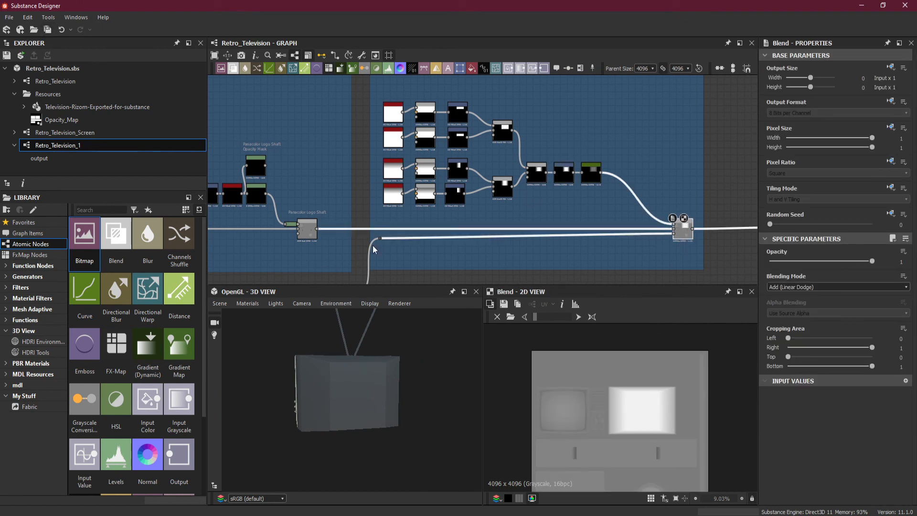
Inspect the television's side, the slope of its back housing and the complete front in 3D.
left_click_drag(337, 382, 425, 413)
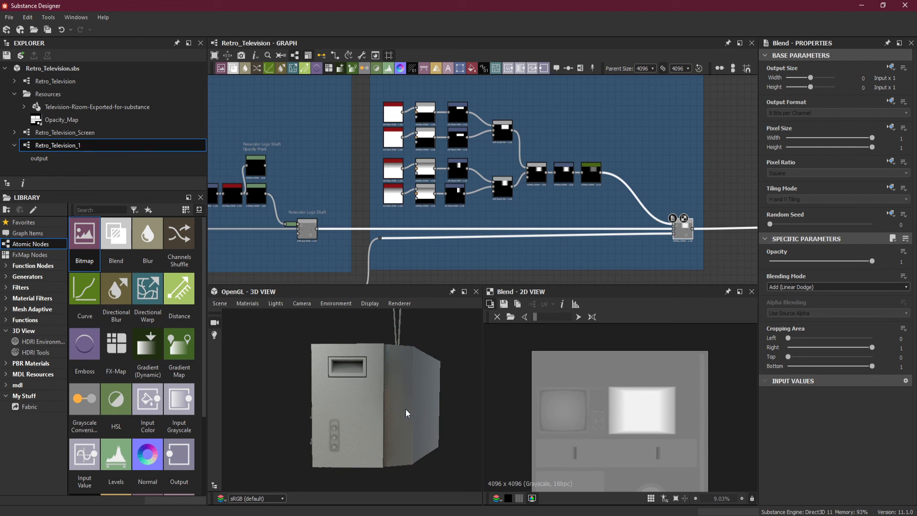
mouse_move(396, 407)
left_mouse_down()
mouse_move(372, 408)
mouse_move(387, 410)
left_mouse_up()
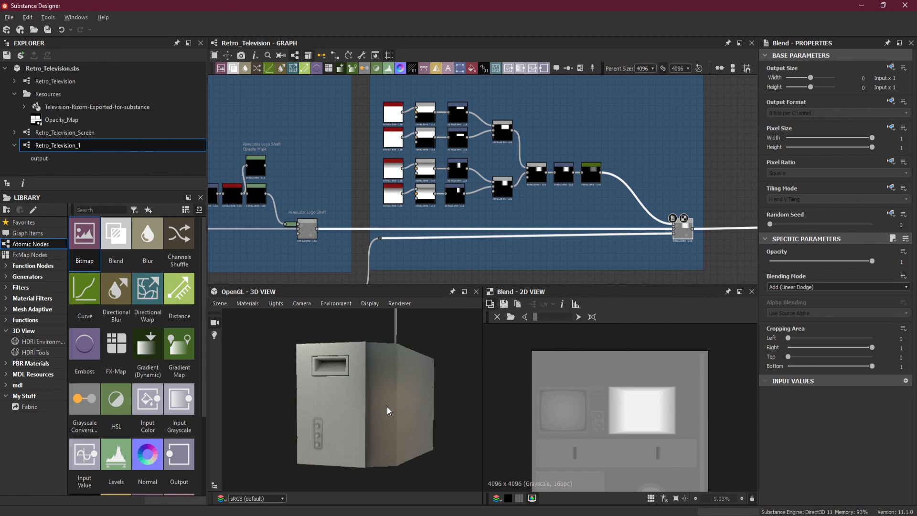
middle_click_drag(387, 406, 379, 414)
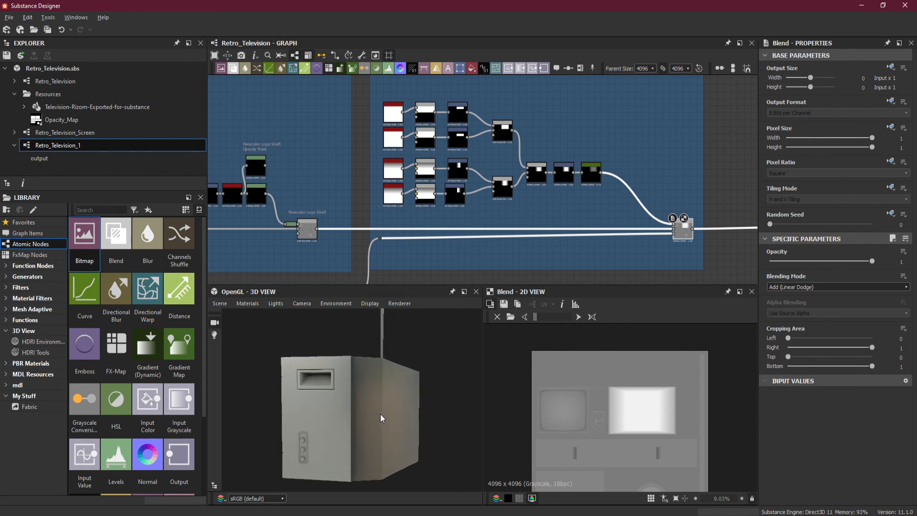
mouse_move(380, 414)
left_mouse_down()
mouse_move(382, 454)
mouse_move(297, 420)
mouse_move(389, 422)
left_mouse_up()
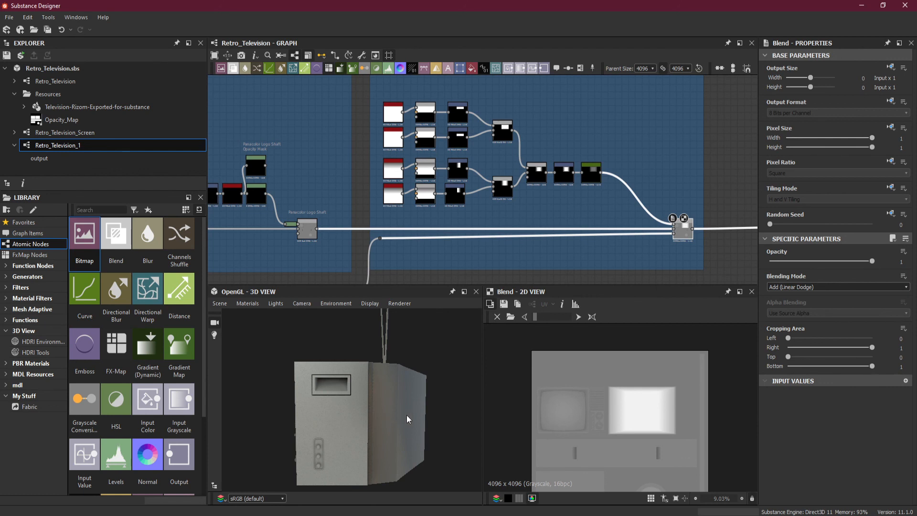
left_click_drag(397, 414, 433, 395)
scroll(418, 401, "down", 6)
left_click_drag(426, 429, 423, 411)
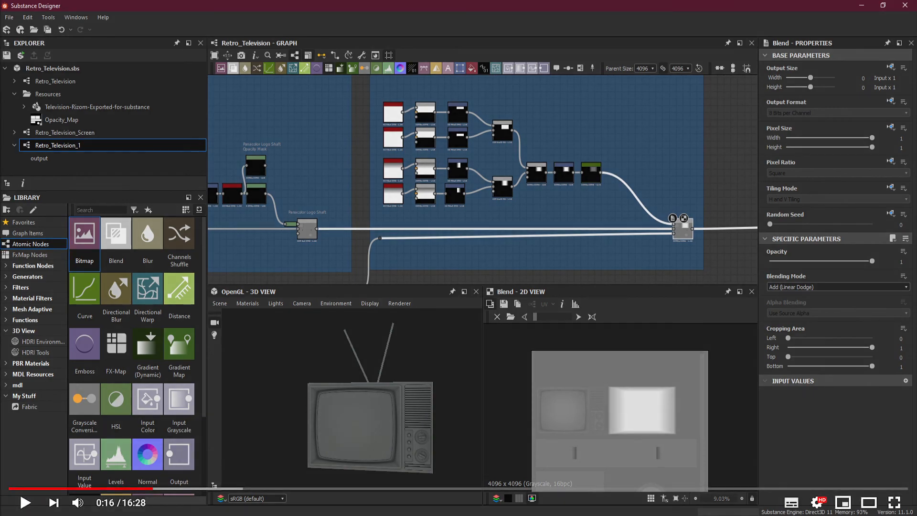